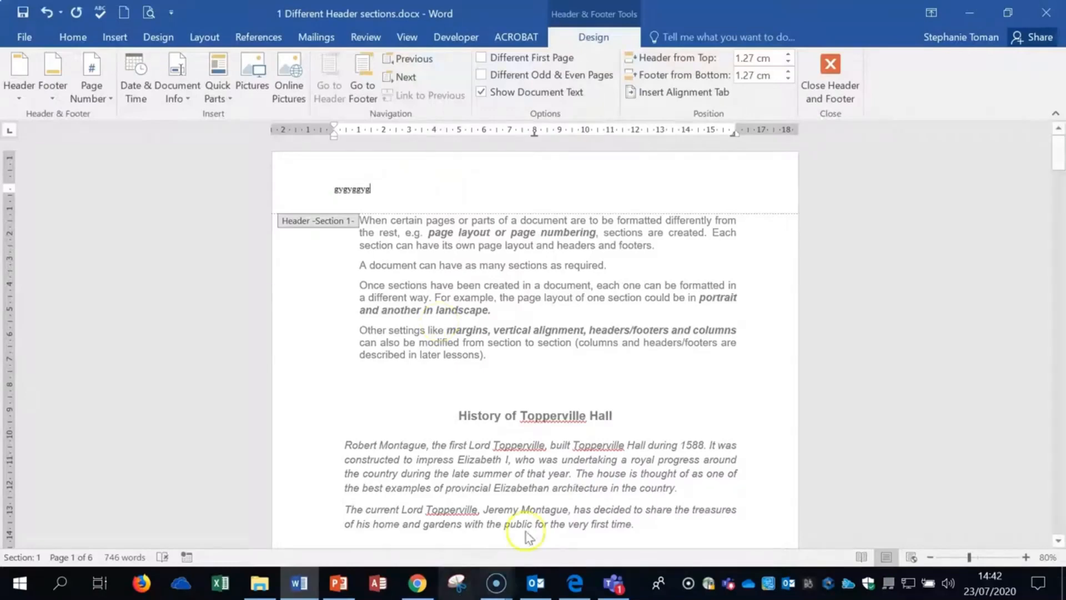
# Step: Leave the header editing area and check whether the Section 1 header text also appears on the following pages
pyautogui.doubleClick(657, 387)
pyautogui.scroll(-20, 657, 387)
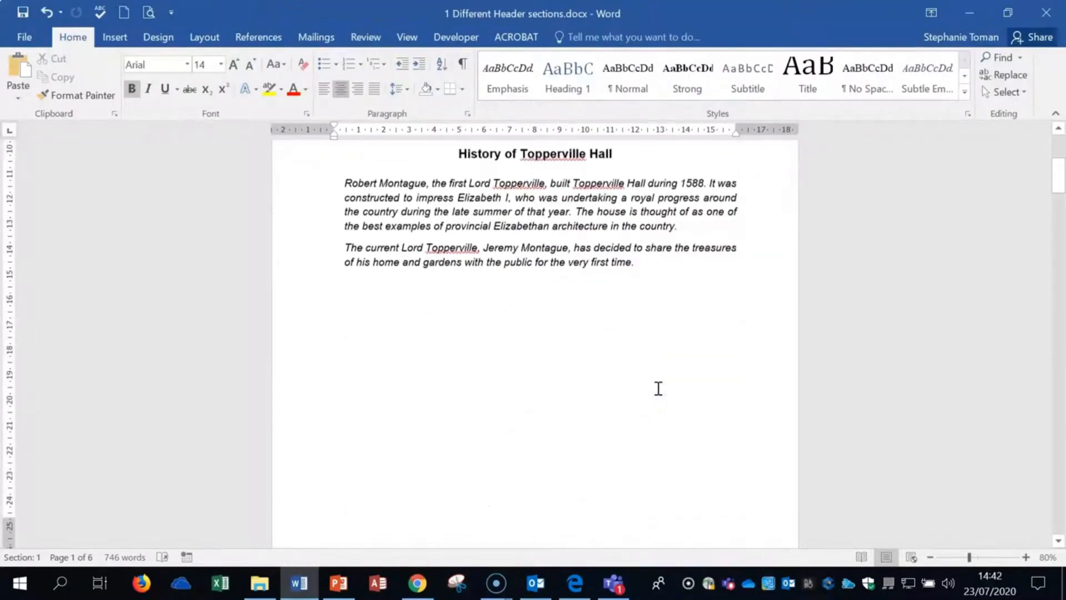
pyautogui.click(446, 317)
pyautogui.scroll(-8, 458, 323)
pyautogui.scroll(-12, 499, 334)
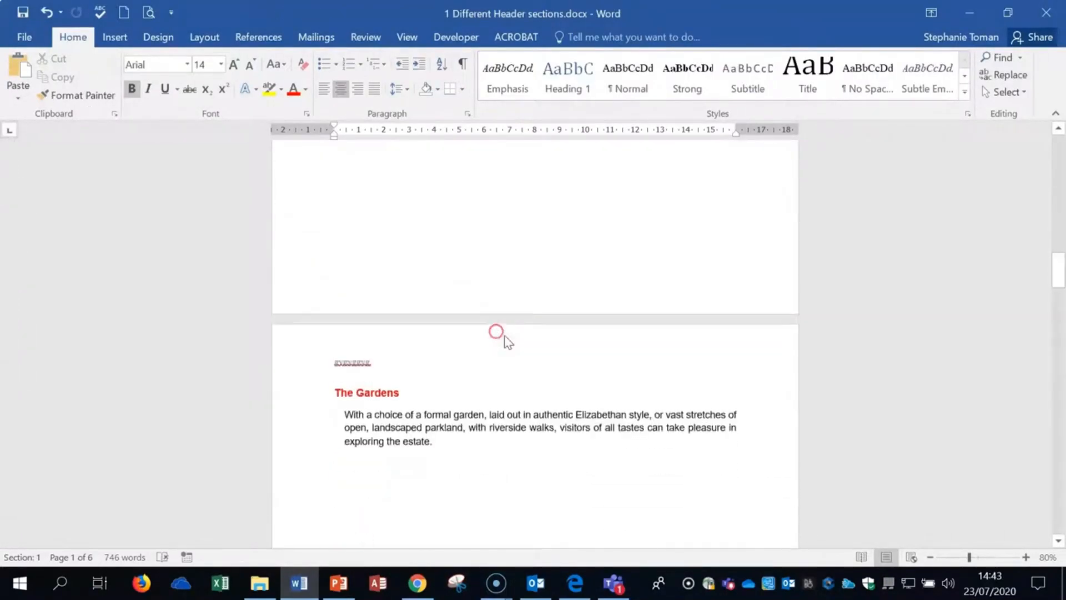
pyautogui.scroll(15, 503, 333)
pyautogui.scroll(15, 505, 335)
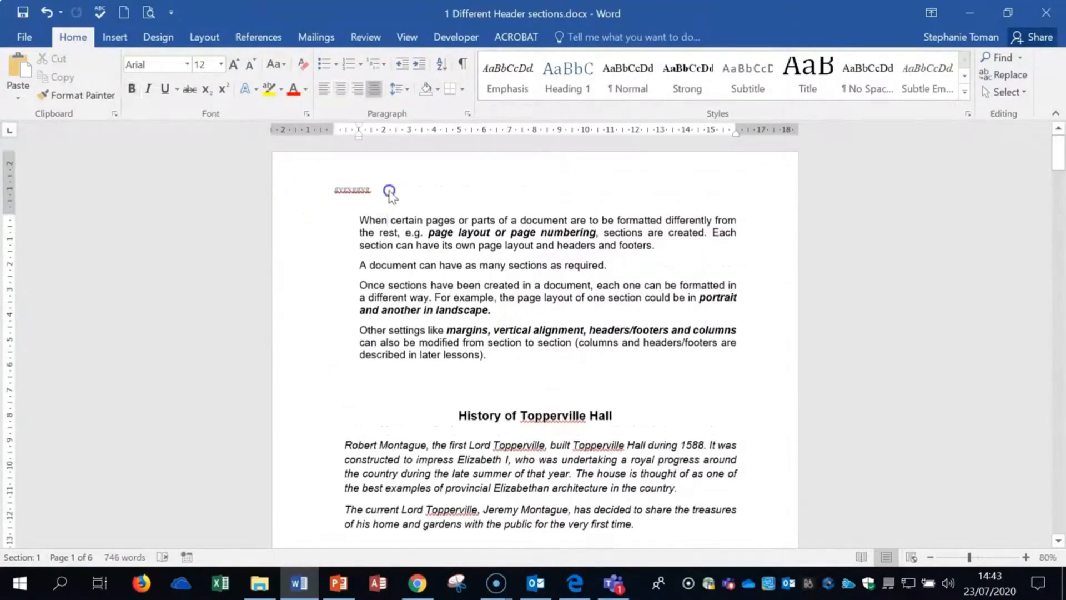
# Step: Delete the text in the Section 1 header on page 1 and return to the document body
pyautogui.doubleClick(391, 190)
pyautogui.doubleClick(345, 188)
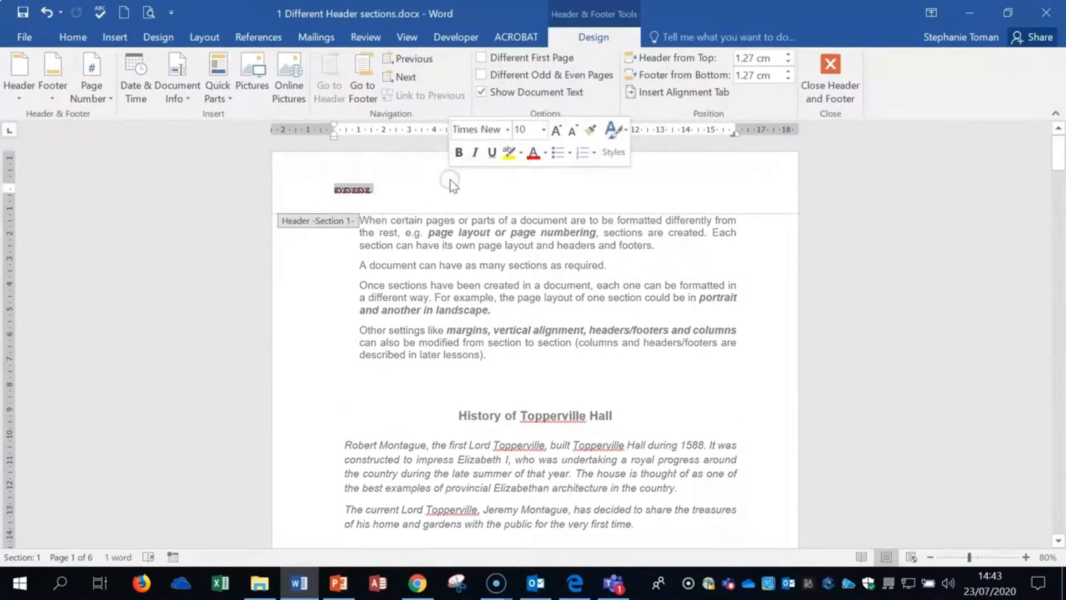
pyautogui.press('Delete')
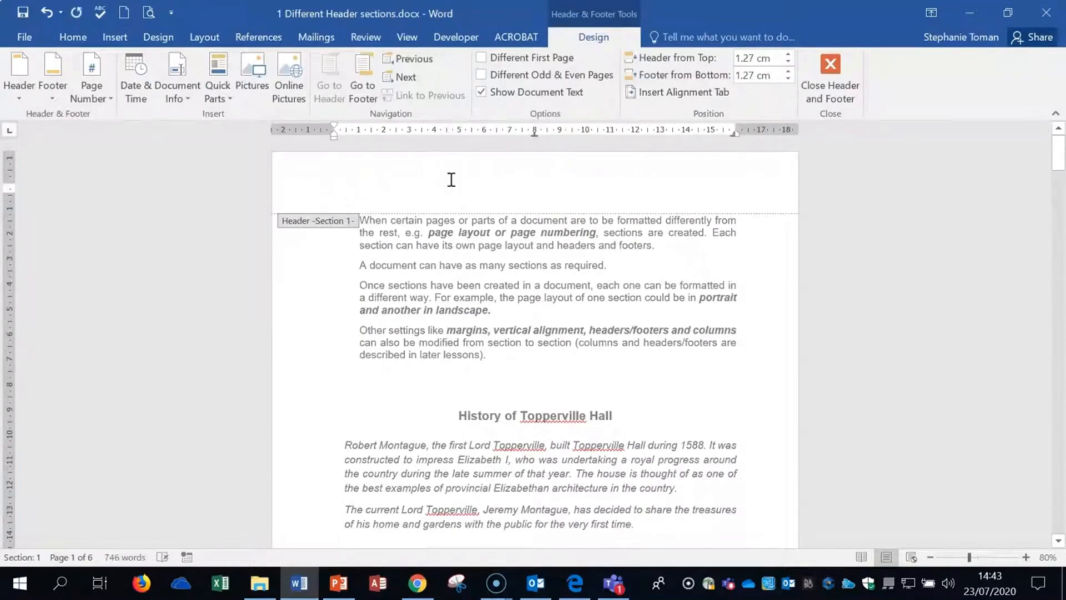
pyautogui.doubleClick(558, 364)
# Step: Check that the Section indicator is enabled in the status bar customization options, without changing any of them
pyautogui.click(405, 244)
pyautogui.click(591, 258)
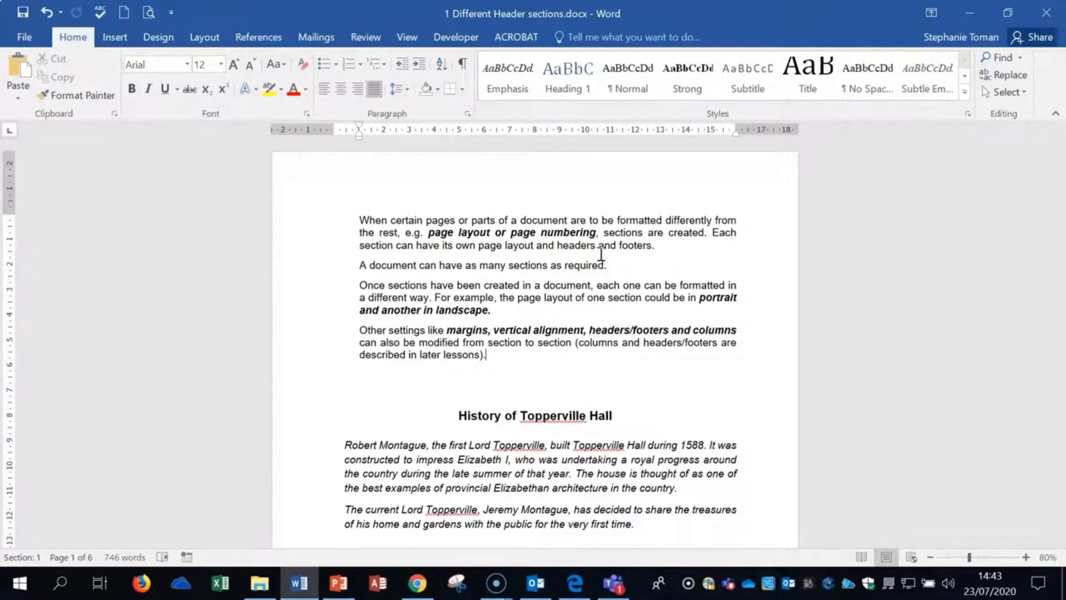
pyautogui.rightClick(28, 560)
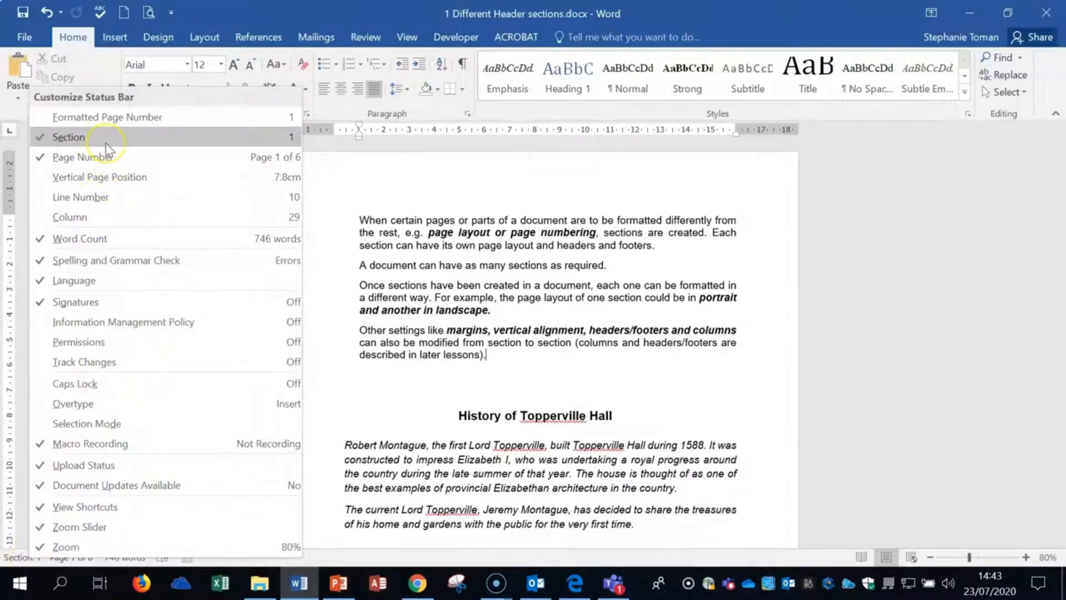
pyautogui.click(866, 256)
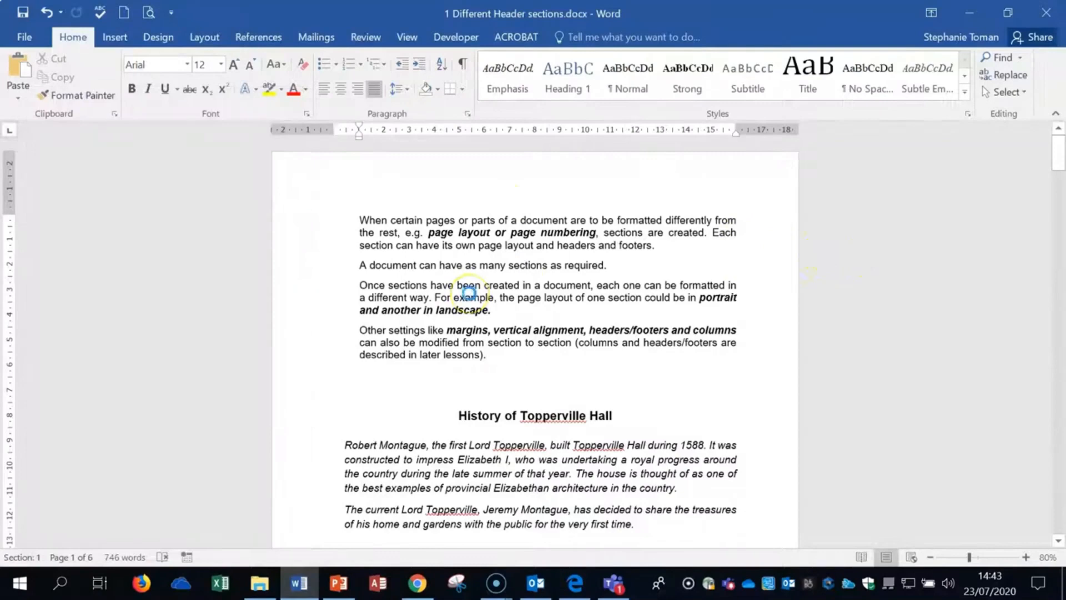
# Step: Go to section 3 of the document with the Go To command
pyautogui.hotkey('ctrl', 'g')
pyautogui.click(318, 227)
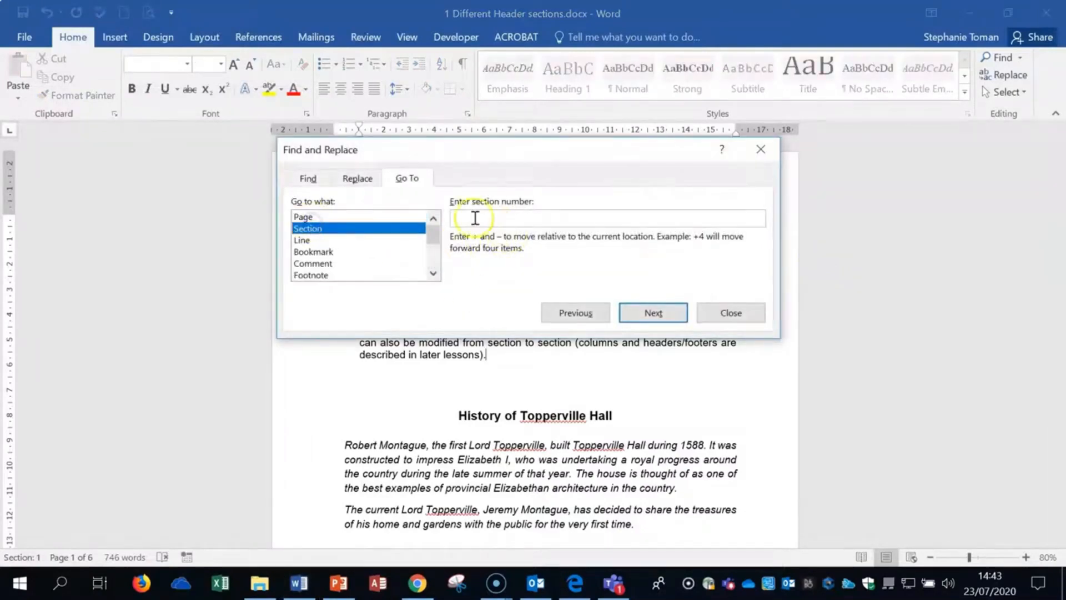
pyautogui.click(476, 218)
pyautogui.write('3')
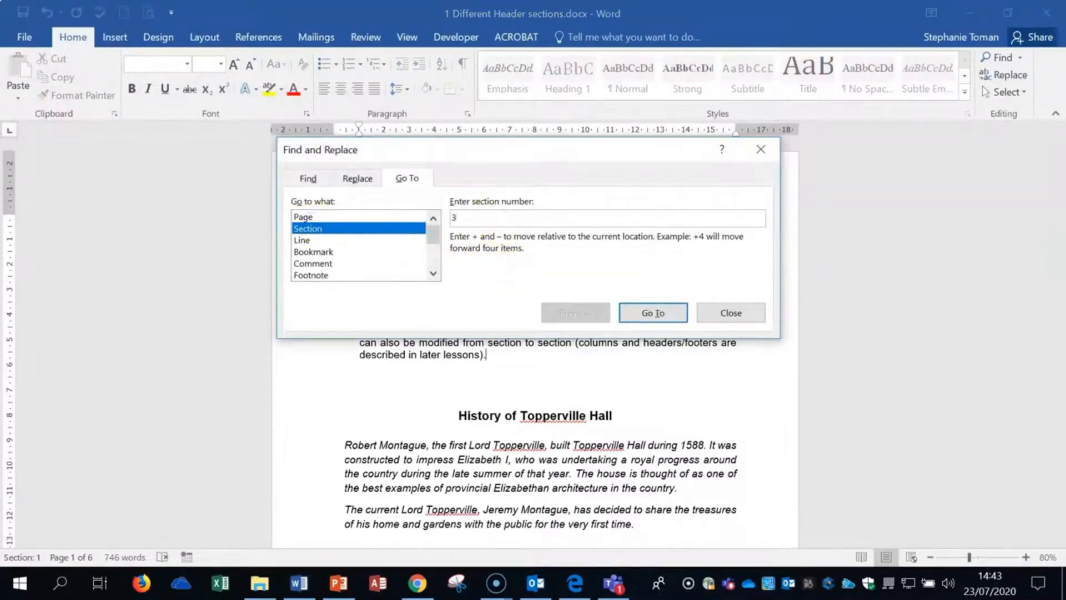
pyautogui.click(656, 313)
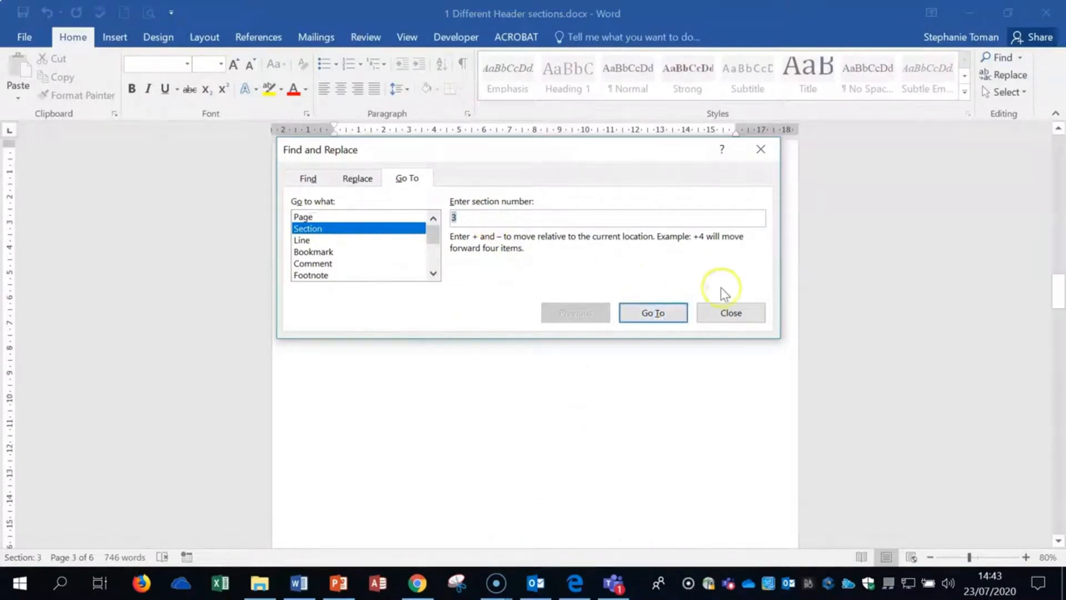
pyautogui.click(724, 310)
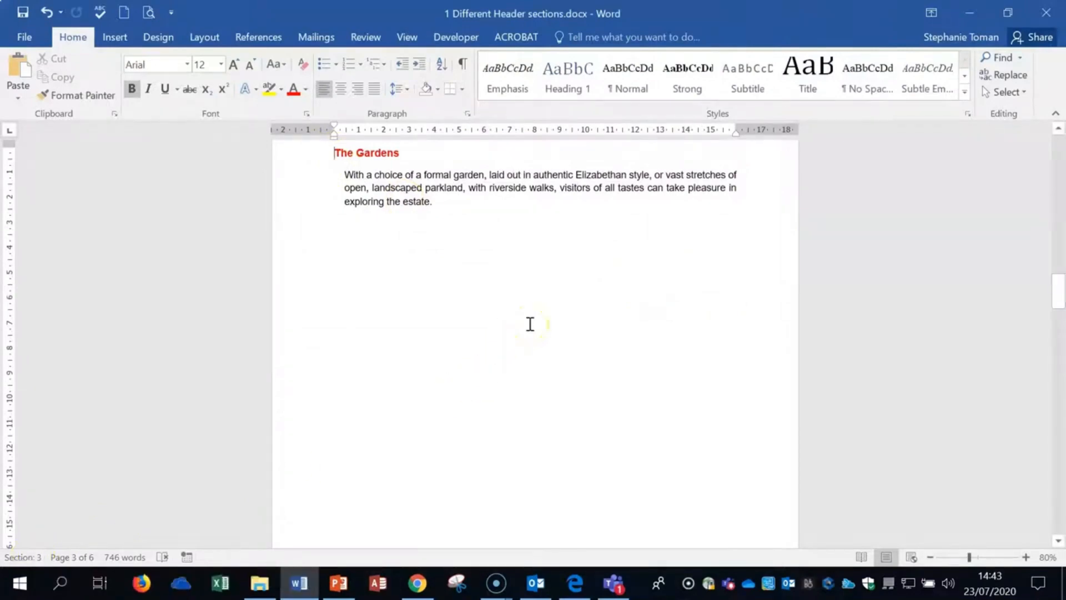
# Step: Go back to page 1 with the Go To command and place the cursor after "A document can have as many sections as required."
pyautogui.hotkey('ctrl', 'g')
pyautogui.click(318, 252)
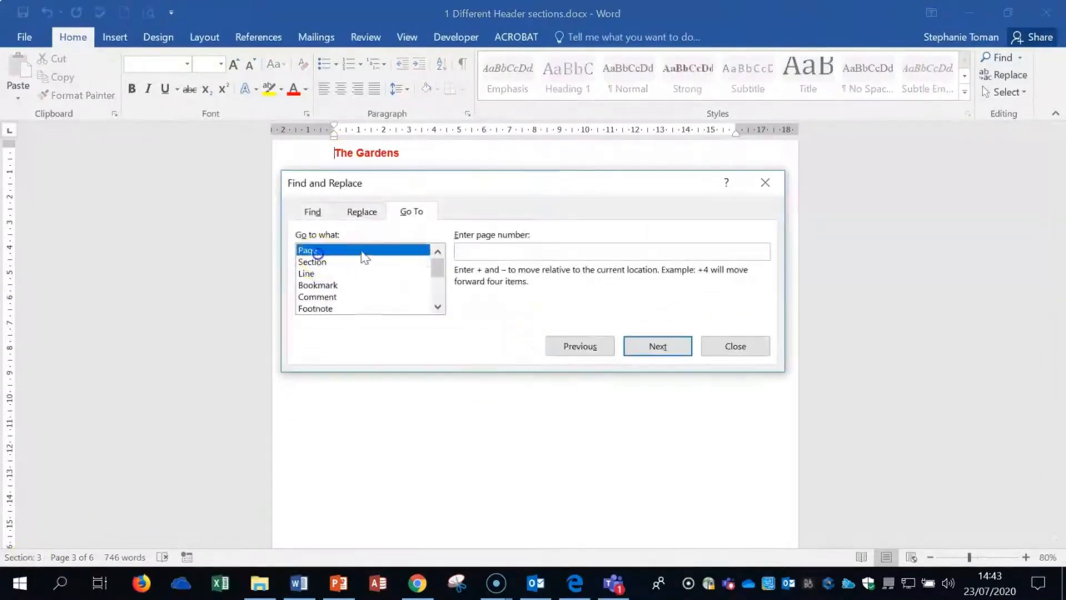
pyautogui.click(464, 252)
pyautogui.write('1')
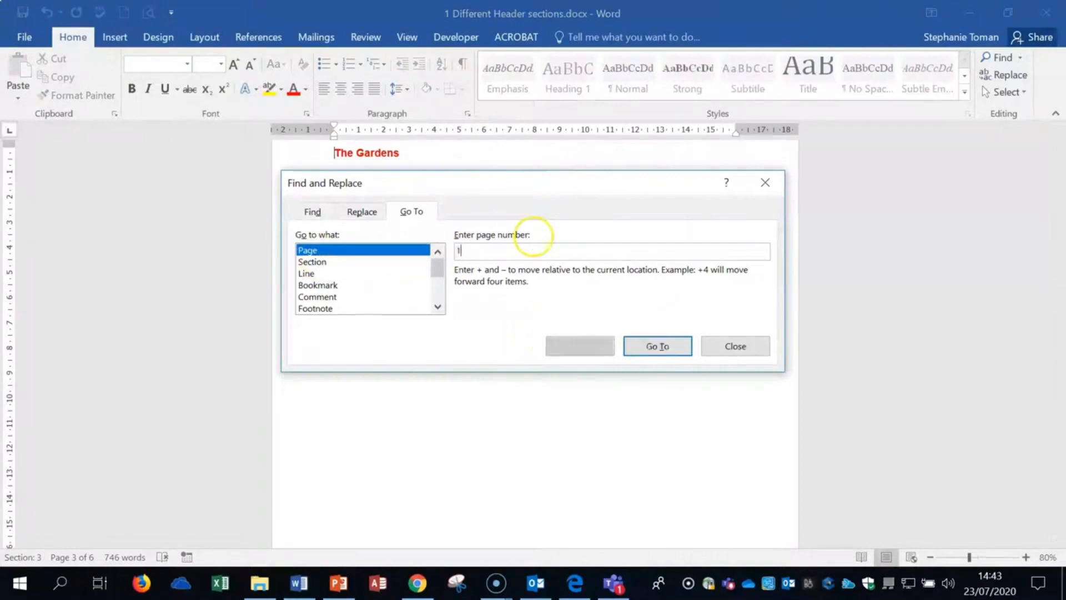
pyautogui.click(655, 345)
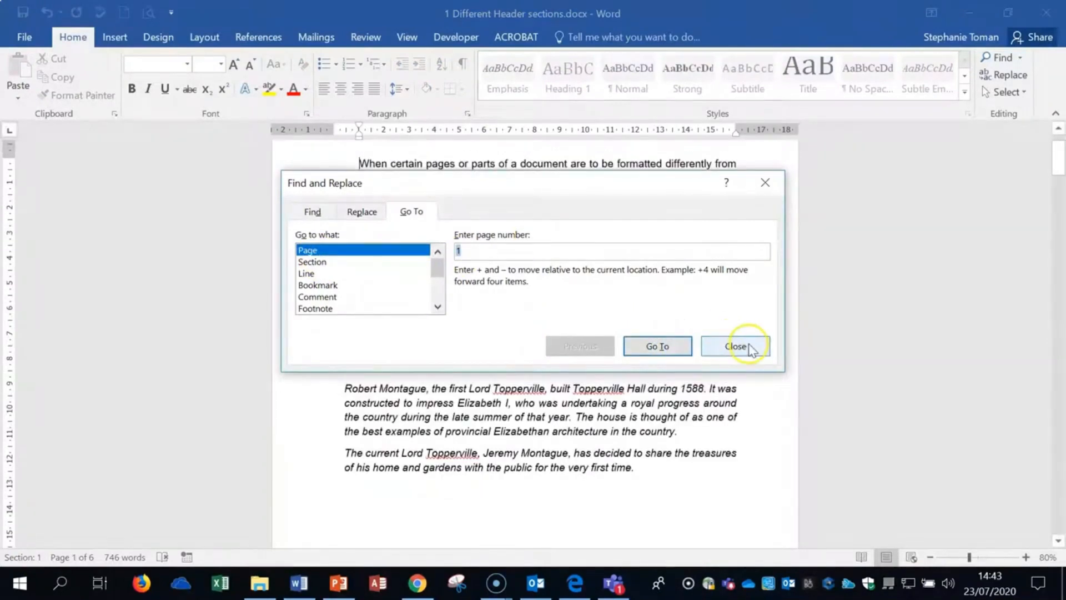
pyautogui.click(735, 346)
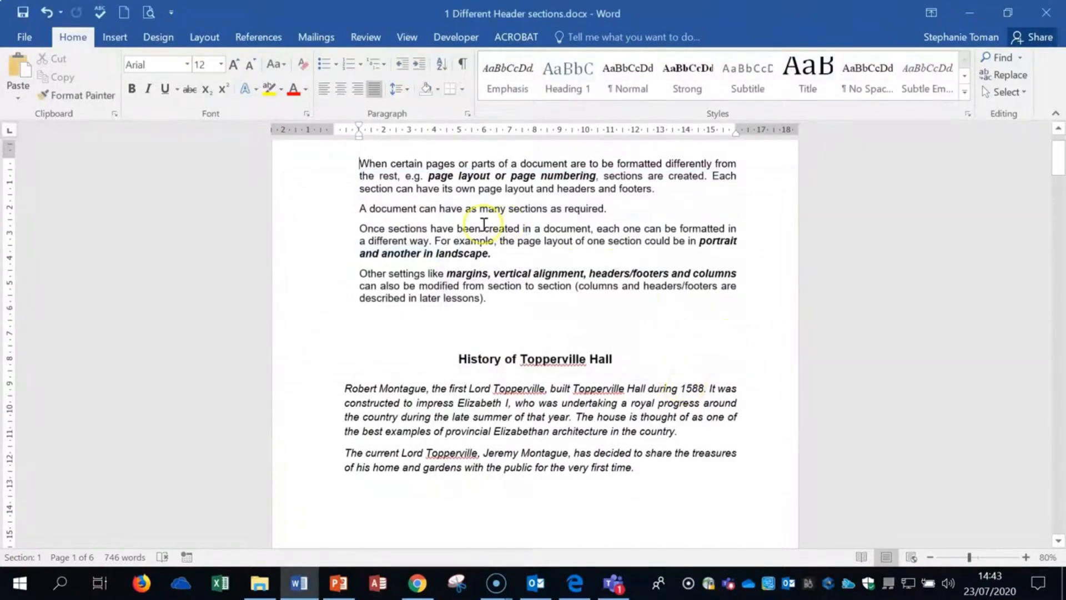
pyautogui.click(630, 213)
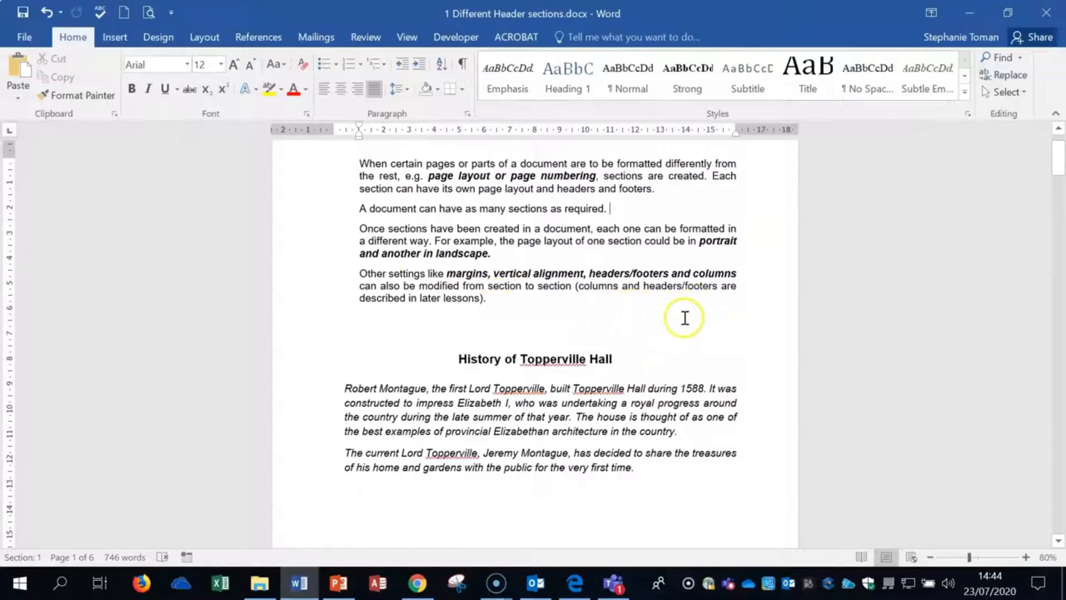
# Step: Show the formatting marks and look at the section breaks ending the Topperville Hall history and The House pages
pyautogui.scroll(1, 713, 315)
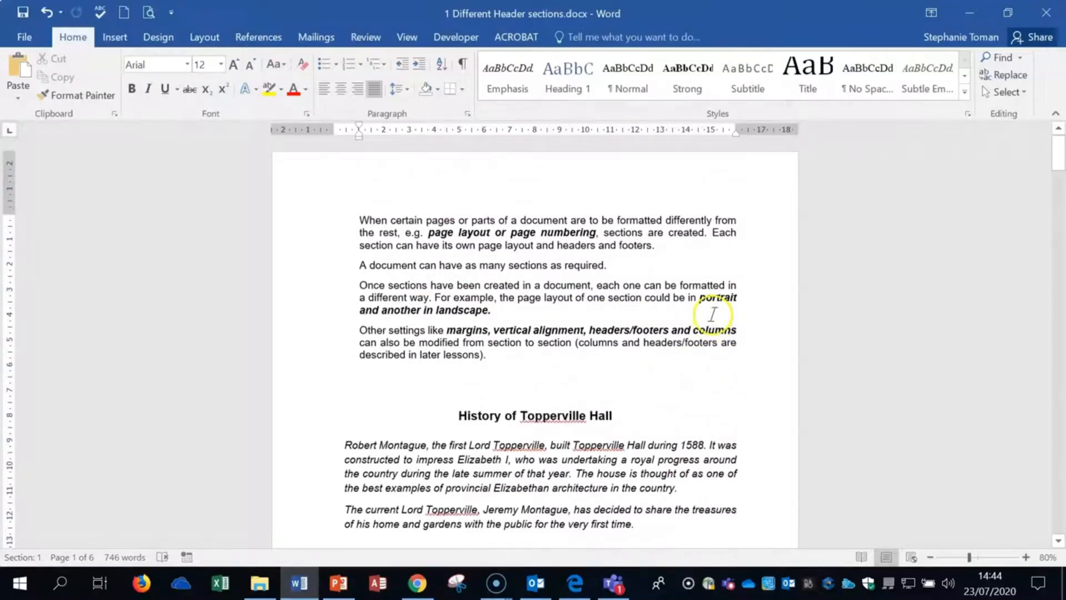
pyautogui.click(463, 65)
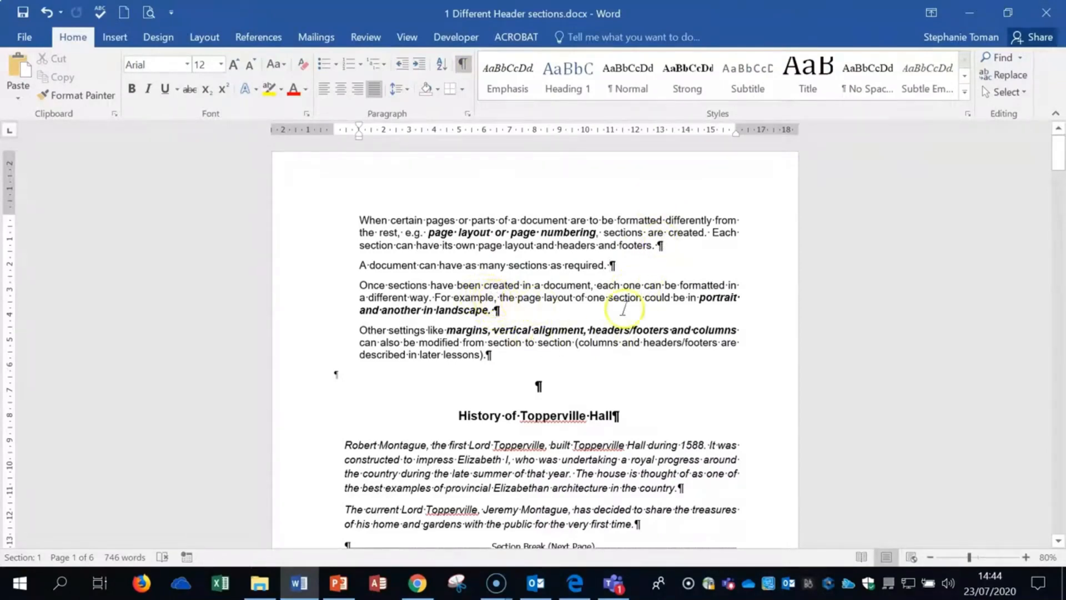
pyautogui.scroll(-3, 675, 402)
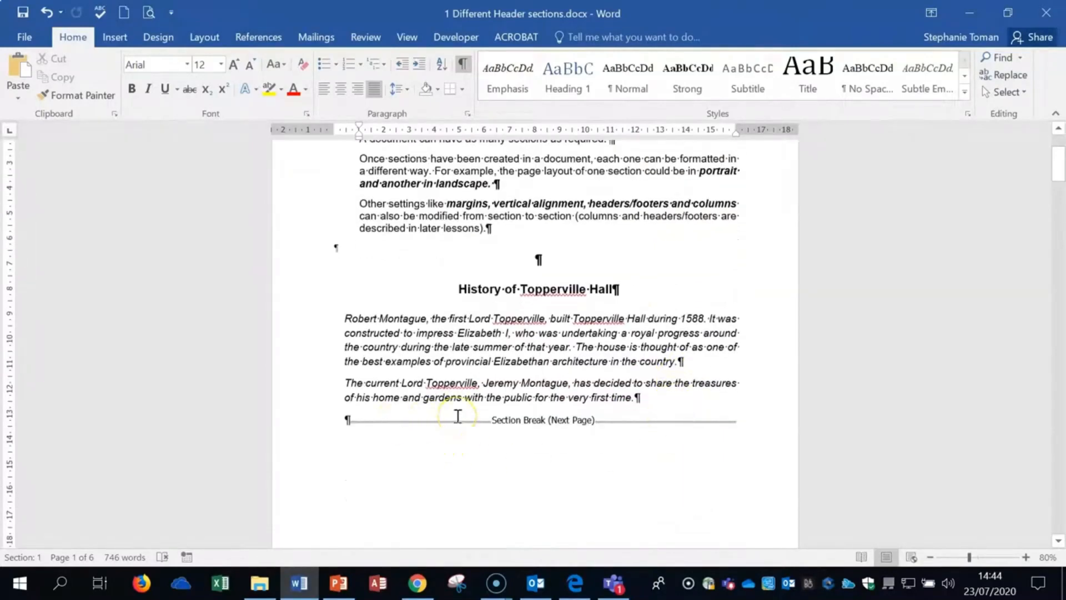
pyautogui.scroll(-15, 533, 348)
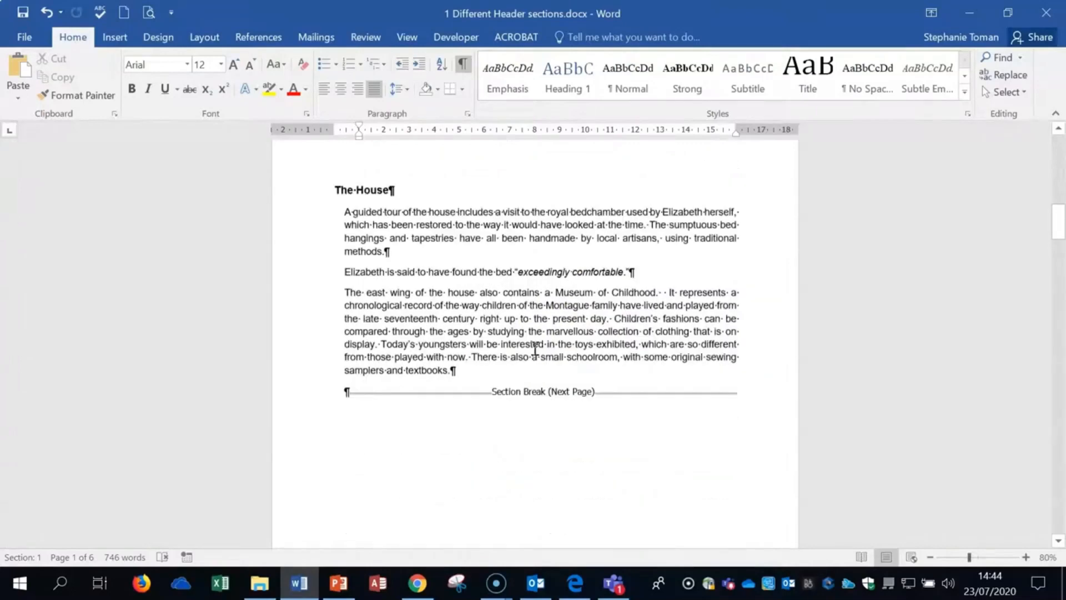
pyautogui.scroll(-1, 535, 349)
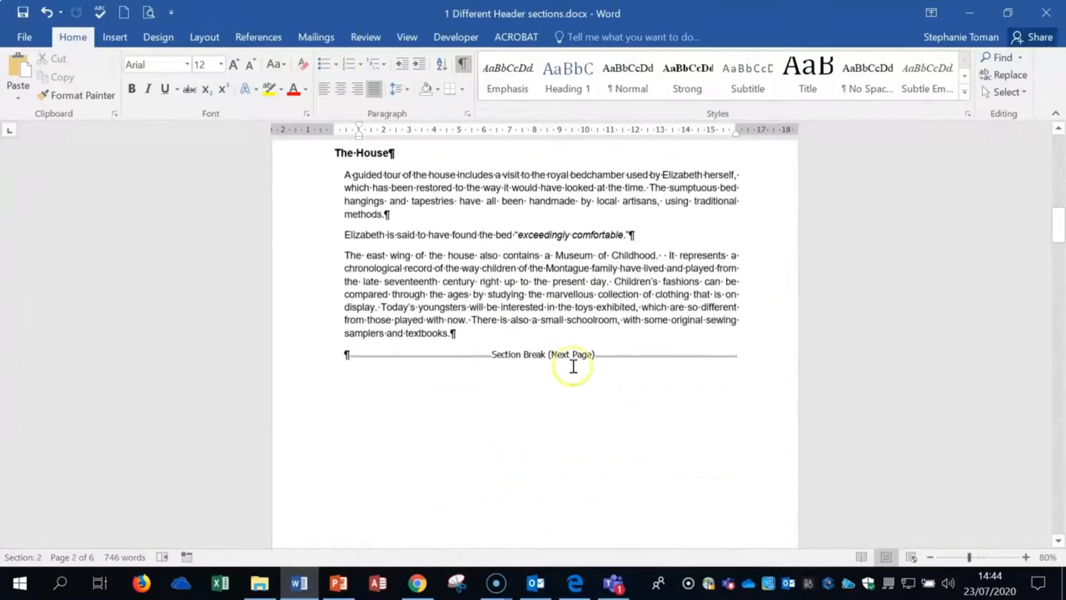
# Step: Review the available section break types for the page layout without inserting one
pyautogui.click(204, 37)
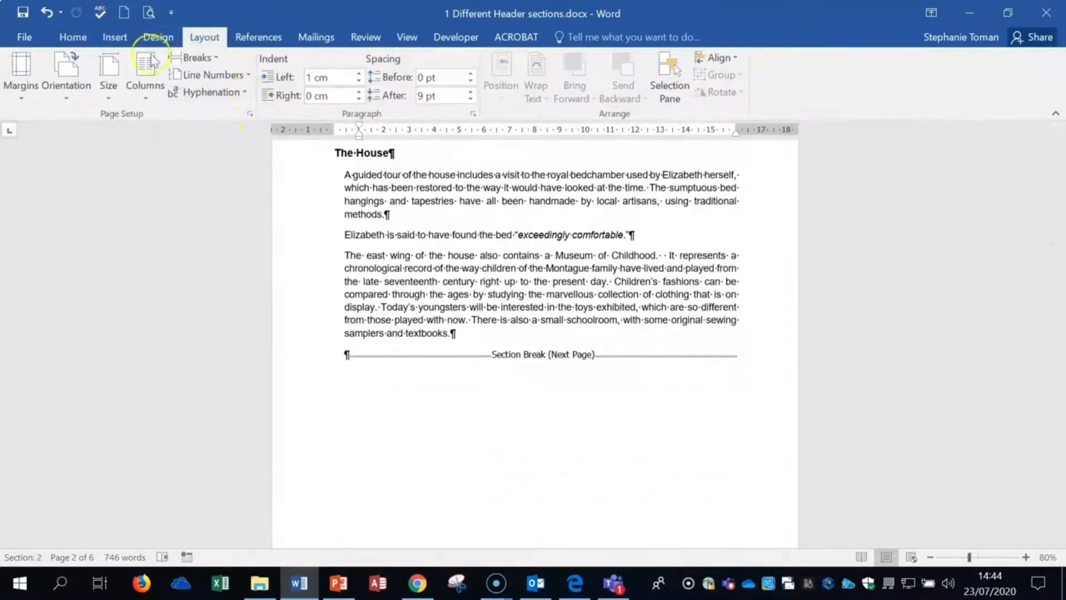
pyautogui.click(217, 57)
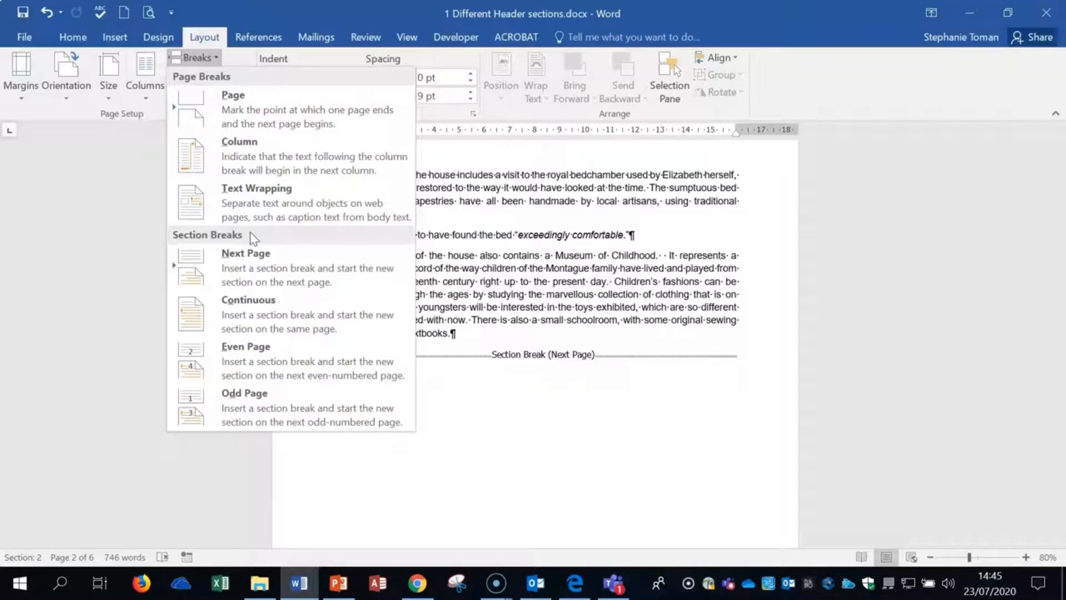
pyautogui.click(543, 428)
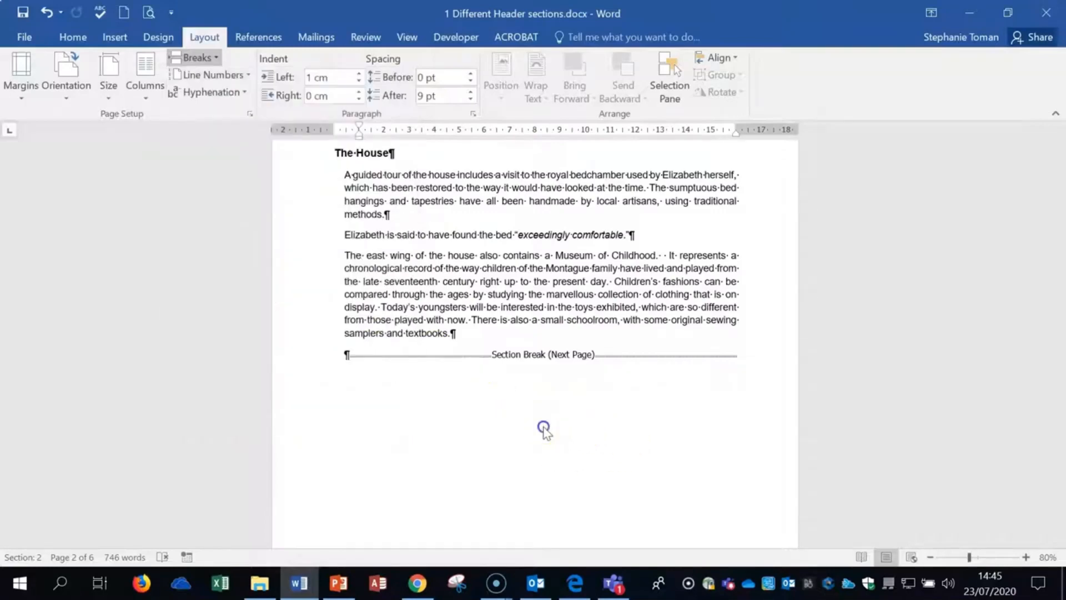
pyautogui.click(498, 450)
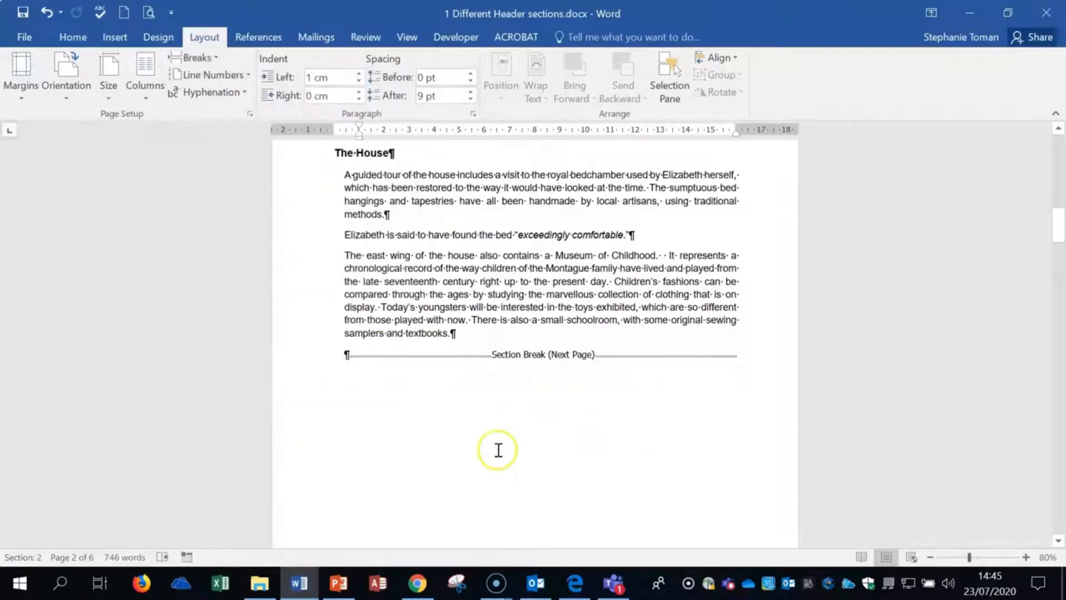
# Step: View several pages at once at 30% zoom to examine where the section breaks divide the document
pyautogui.scroll(5, 553, 404)
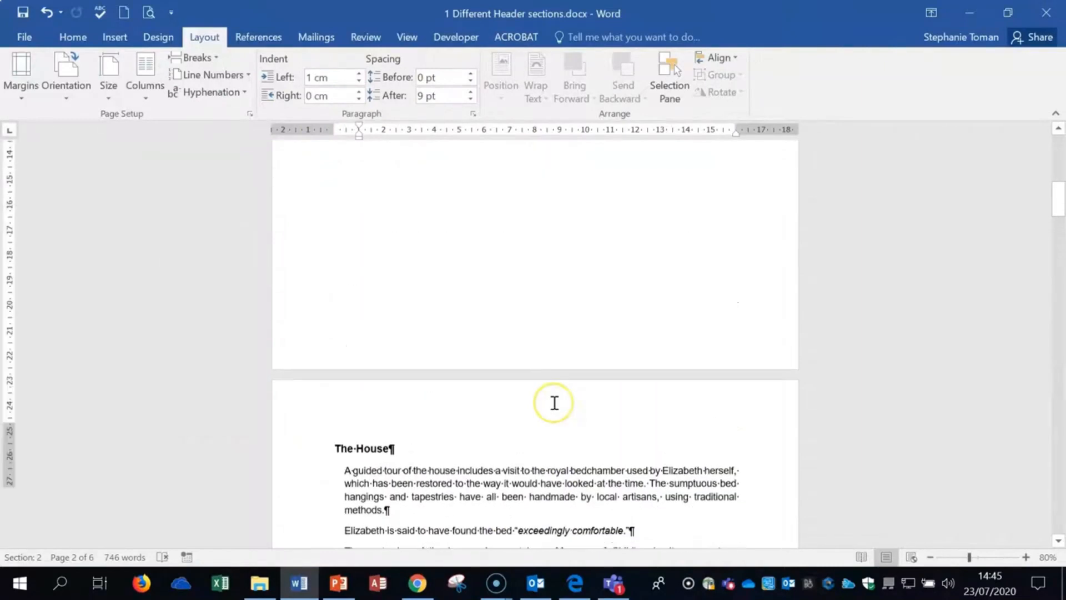
pyautogui.scroll(5, 554, 403)
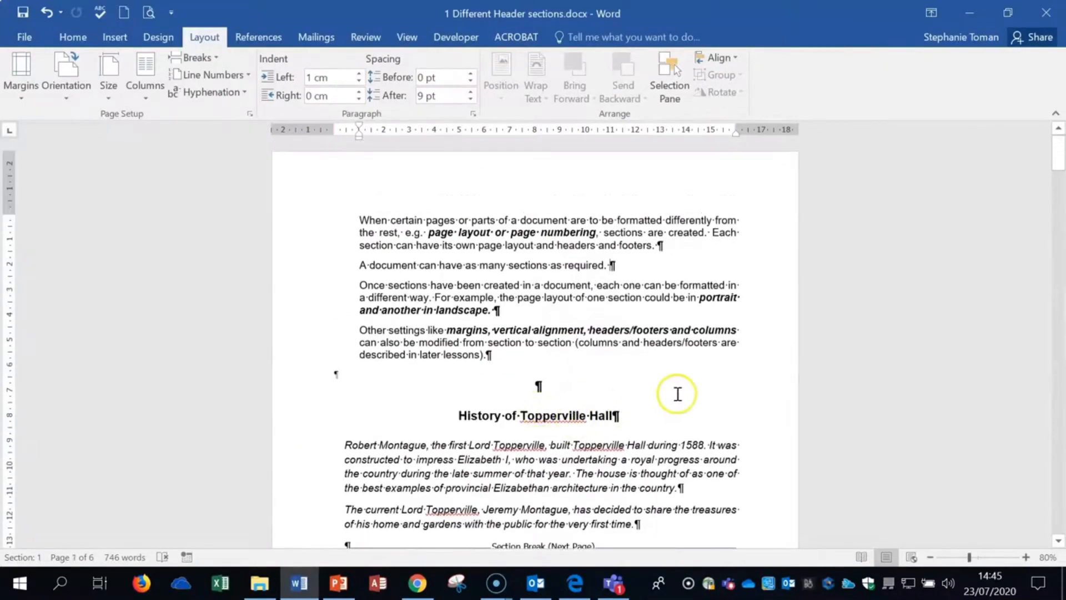
pyautogui.scroll(-2, 683, 393)
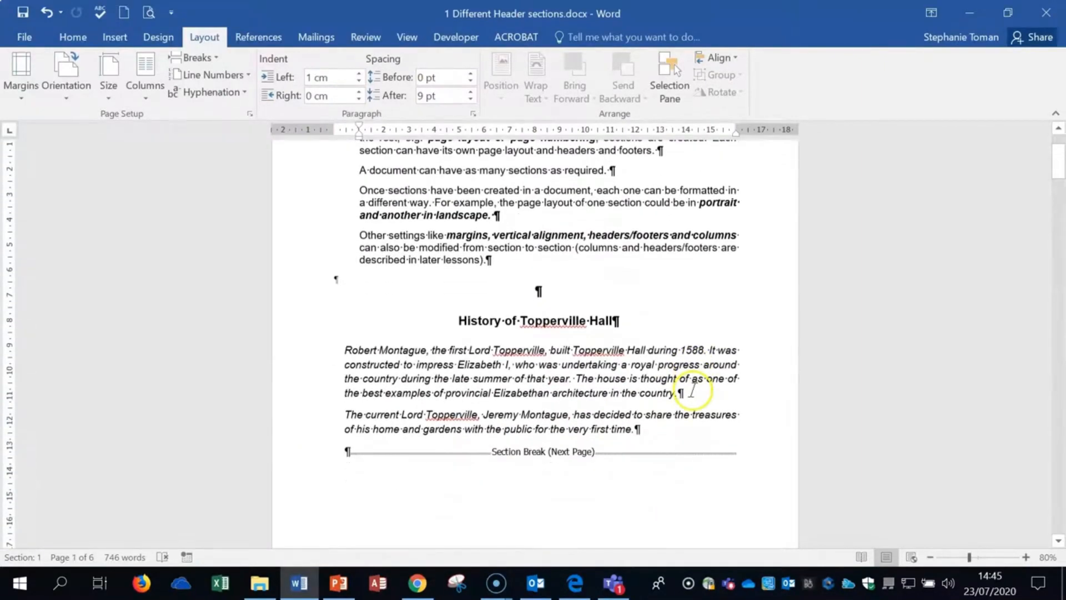
pyautogui.click(930, 557)
pyautogui.click(930, 557)
pyautogui.click(930, 557)
pyautogui.click(930, 557)
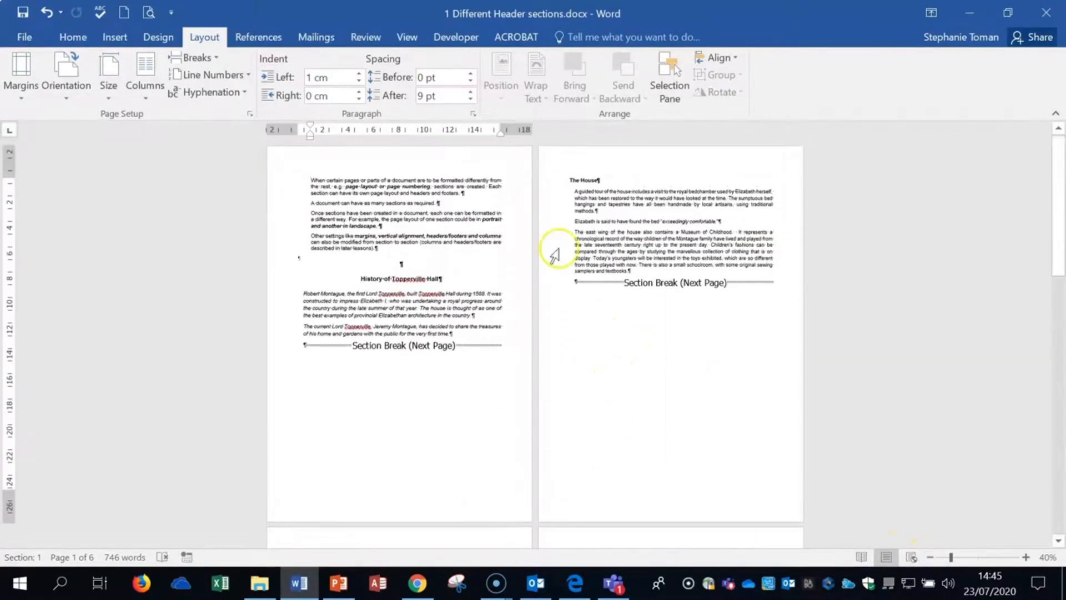
pyautogui.click(930, 557)
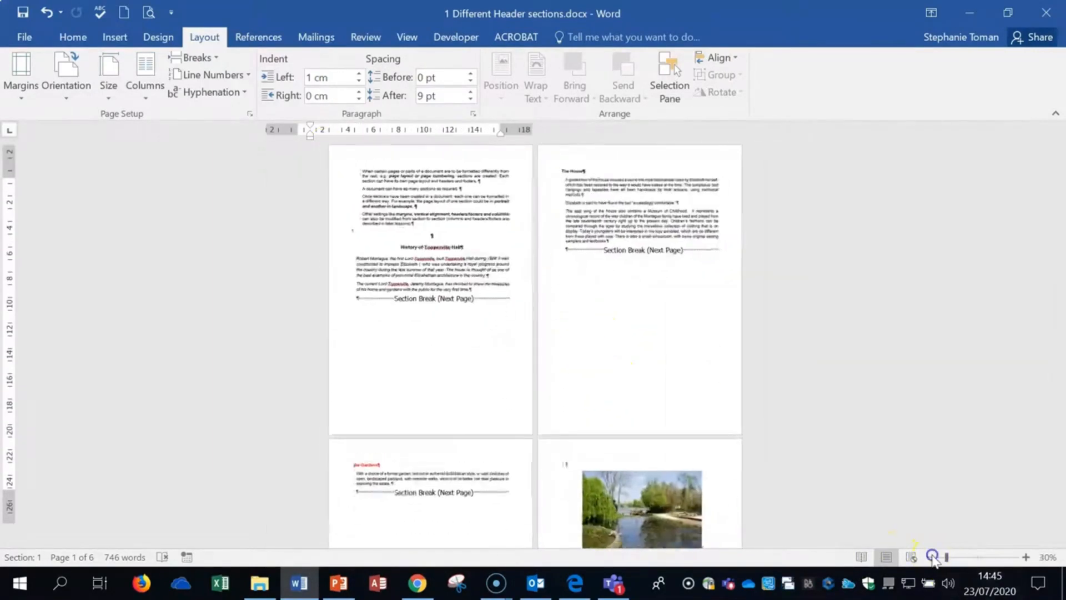
# Step: Restore the document zoom to 80%, place the cursor at the first section break and return to the start of page 1
pyautogui.click(1025, 557)
pyautogui.click(1025, 557)
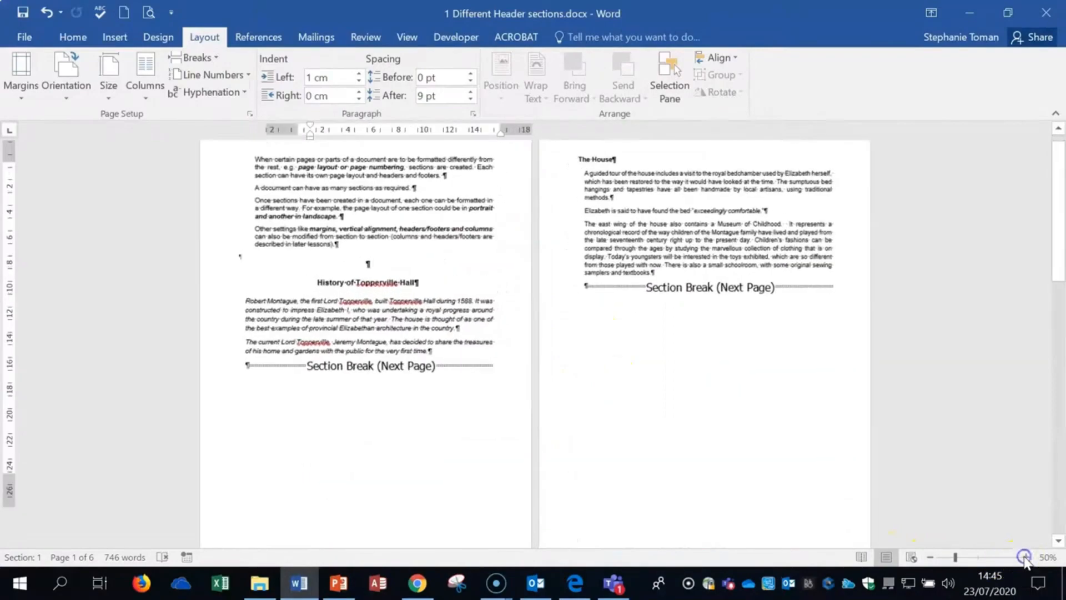
pyautogui.click(1025, 557)
pyautogui.click(1026, 557)
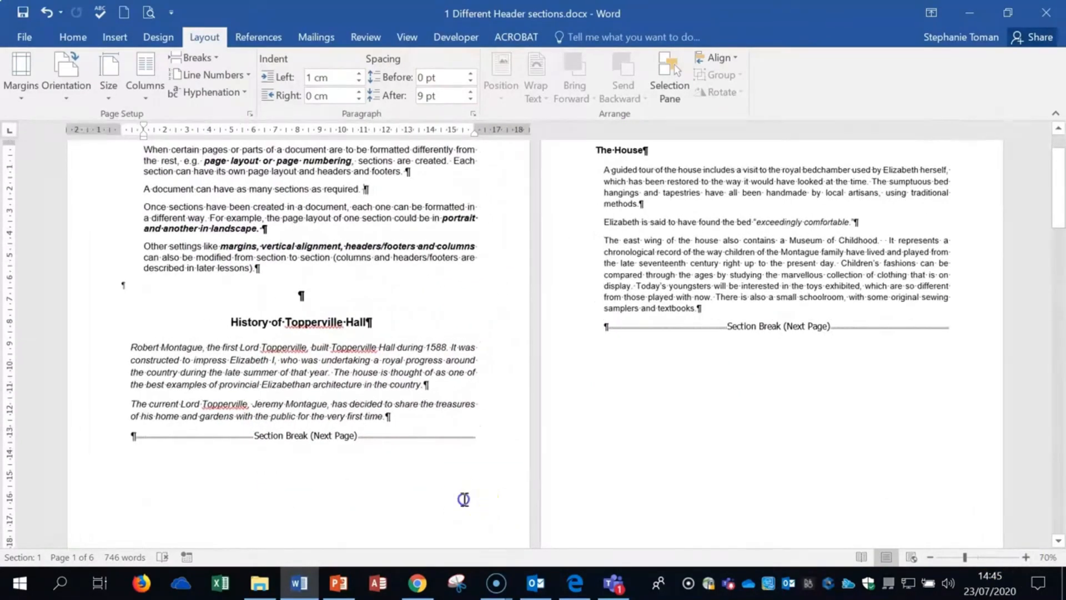
pyautogui.click(463, 499)
pyautogui.click(1026, 557)
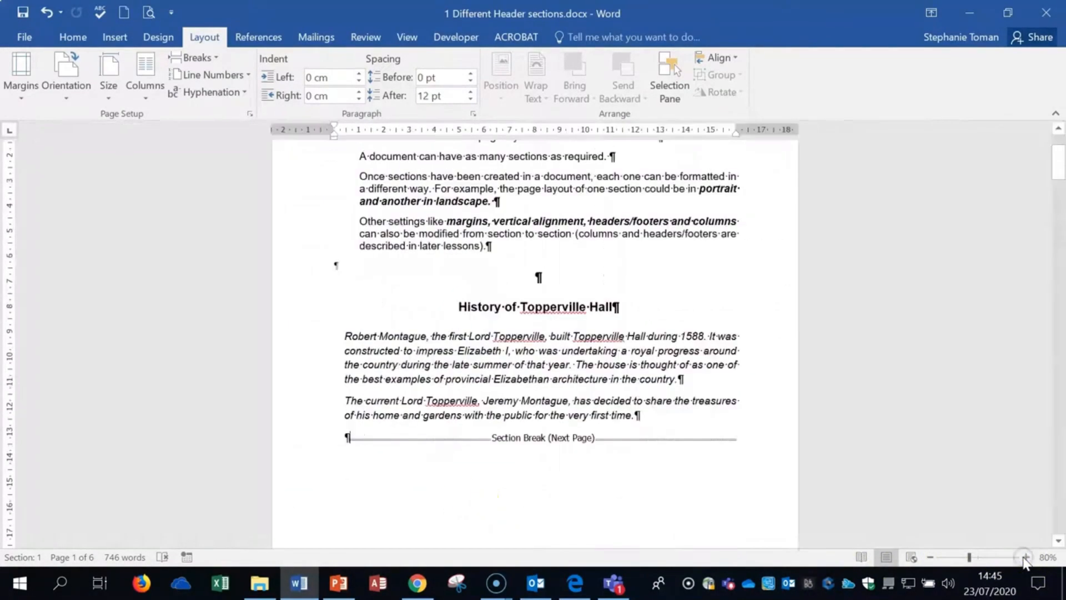
pyautogui.scroll(3, 708, 483)
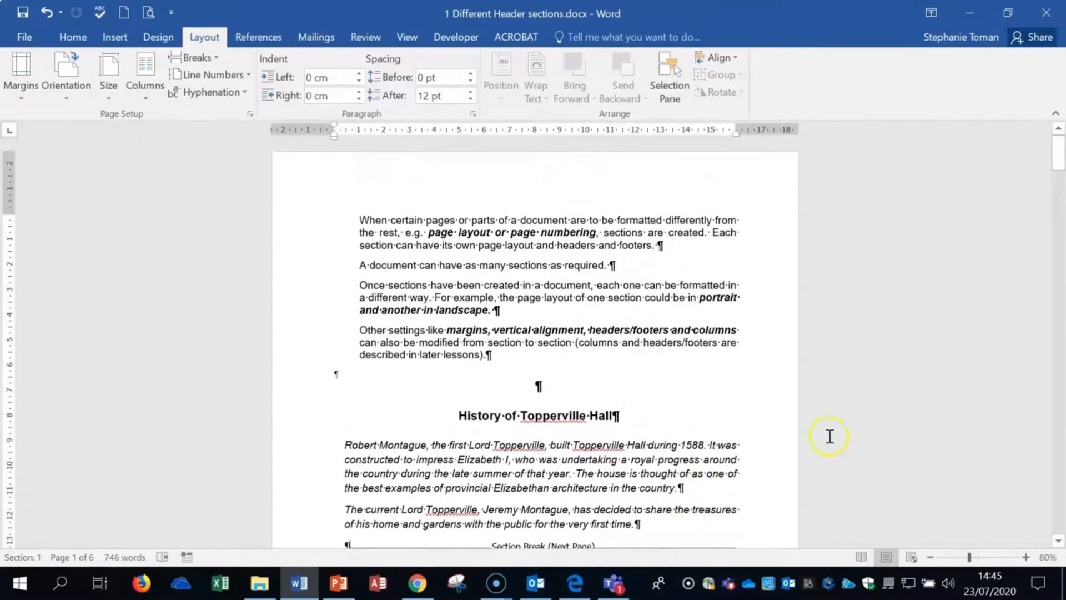
# Step: Set the vertical alignment to Center for the section containing the History of Topperville Hall page only
pyautogui.scroll(-3, 657, 441)
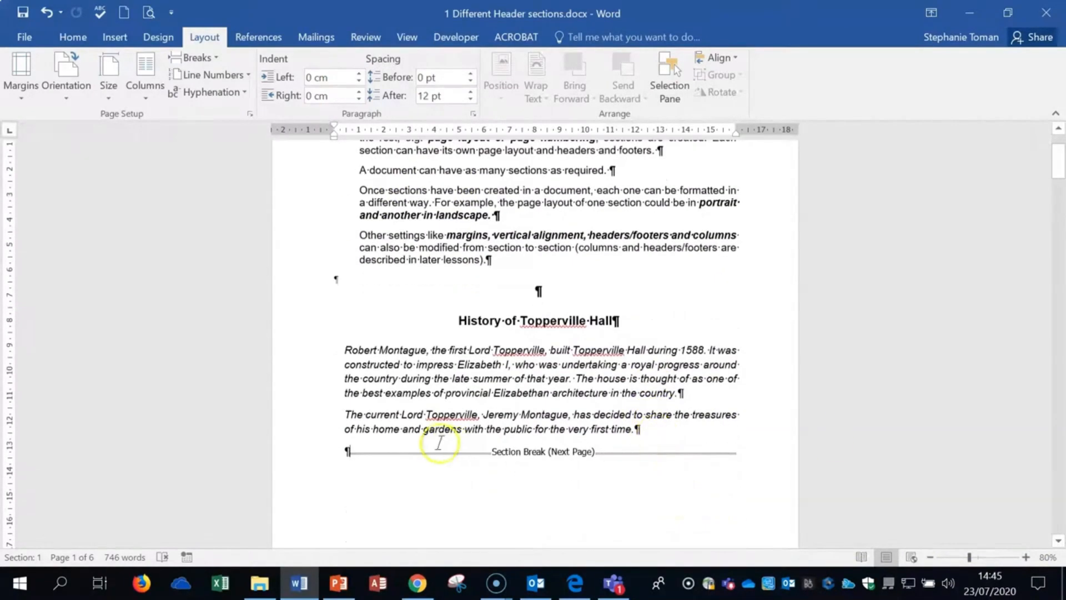
pyautogui.click(460, 322)
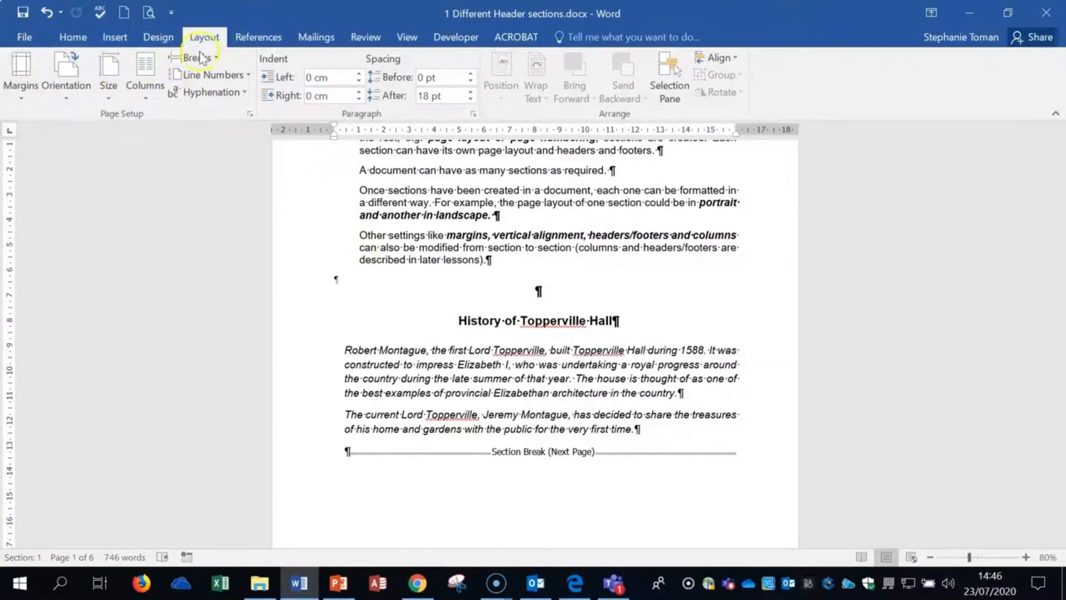
pyautogui.click(250, 115)
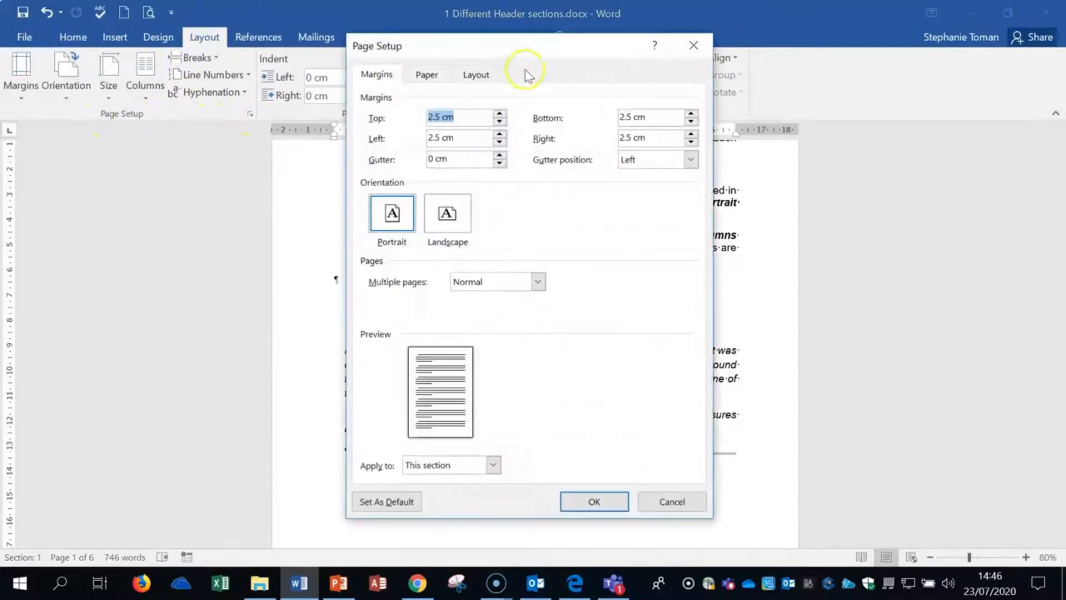
pyautogui.moveTo(523, 40); pyautogui.dragTo(833, 77)
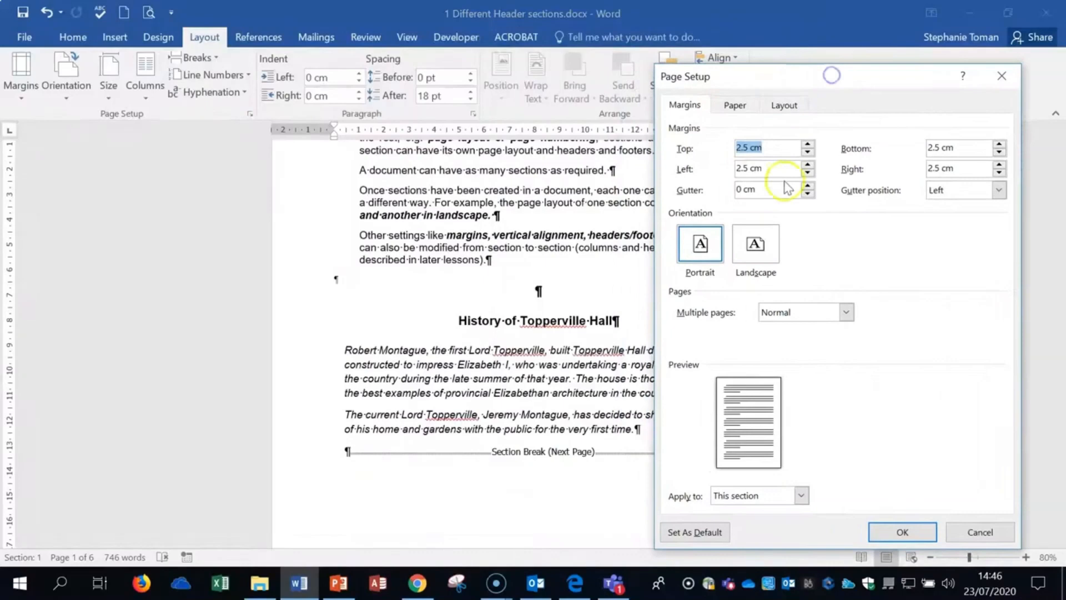
pyautogui.click(783, 106)
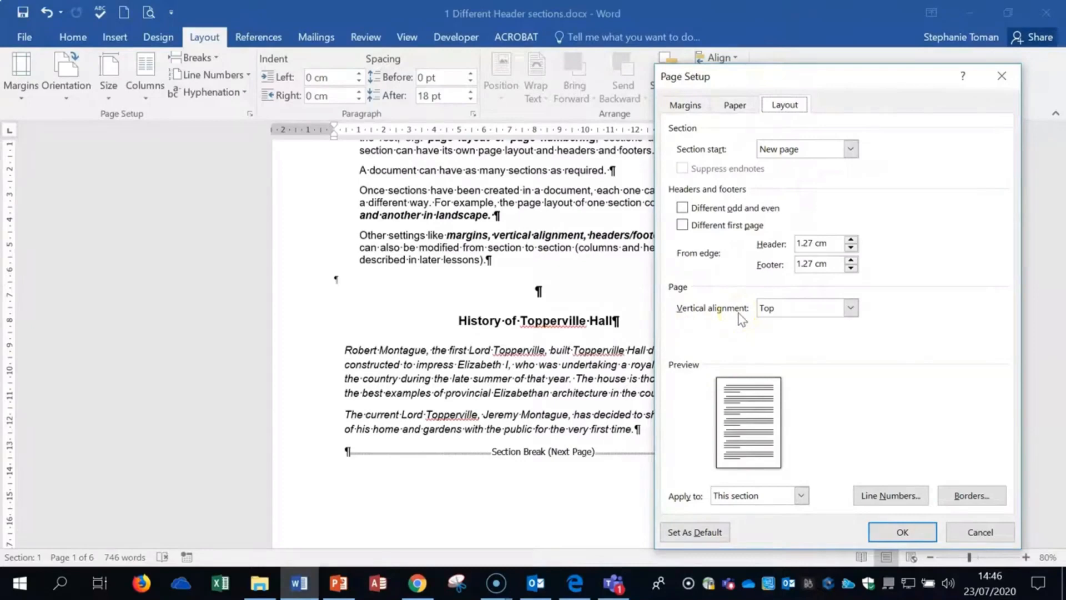
pyautogui.click(850, 308)
pyautogui.click(828, 334)
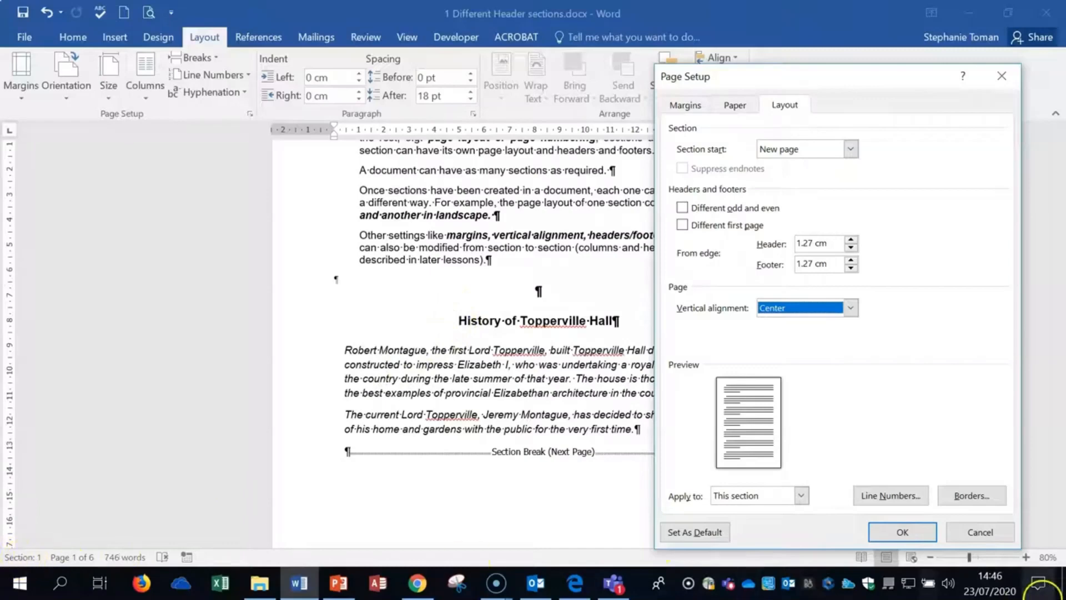
pyautogui.click(903, 533)
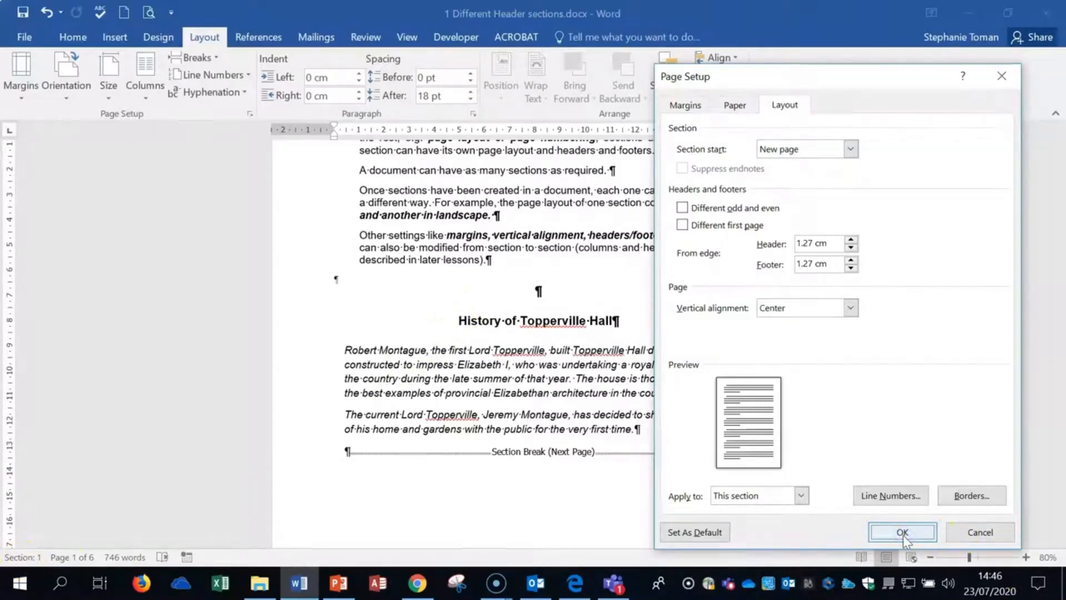
# Step: Change The House section's page orientation to landscape
pyautogui.scroll(-3, 722, 369)
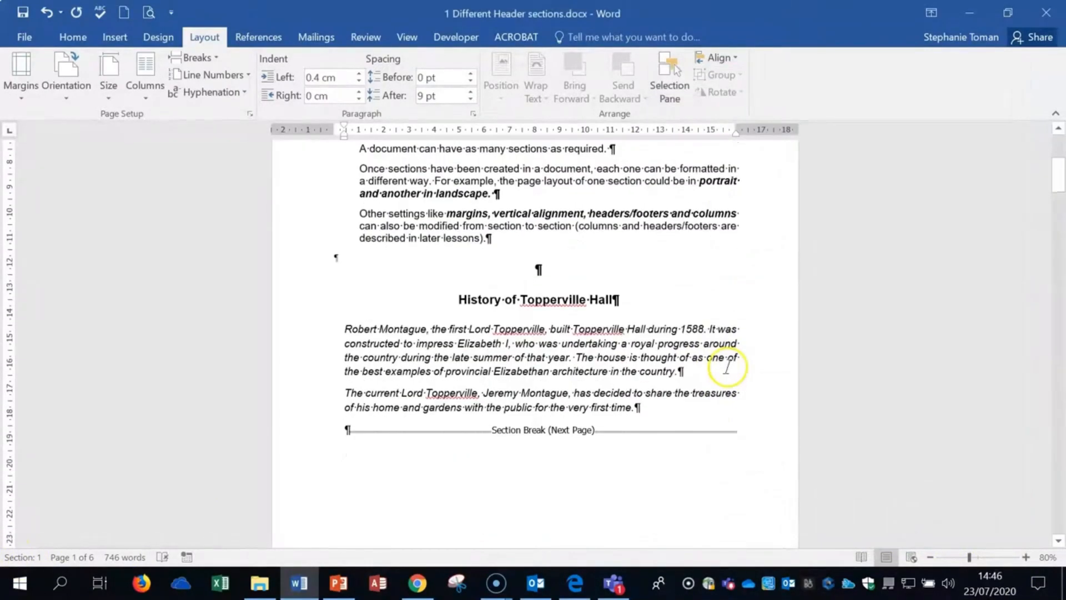
pyautogui.scroll(3, 727, 366)
pyautogui.scroll(-3, 733, 363)
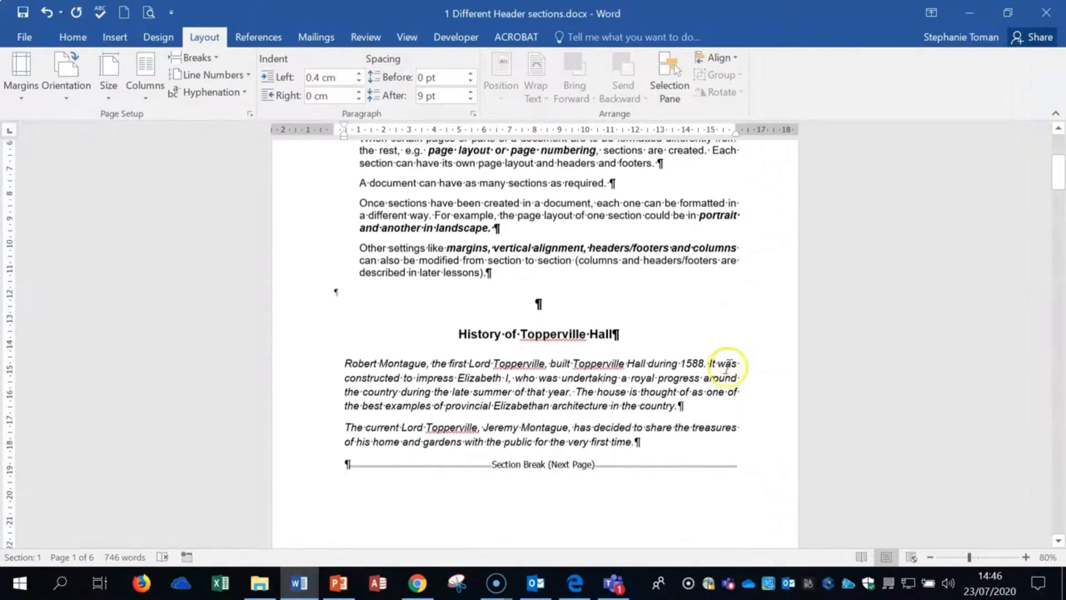
pyautogui.scroll(-3, 727, 367)
pyautogui.scroll(2, 724, 366)
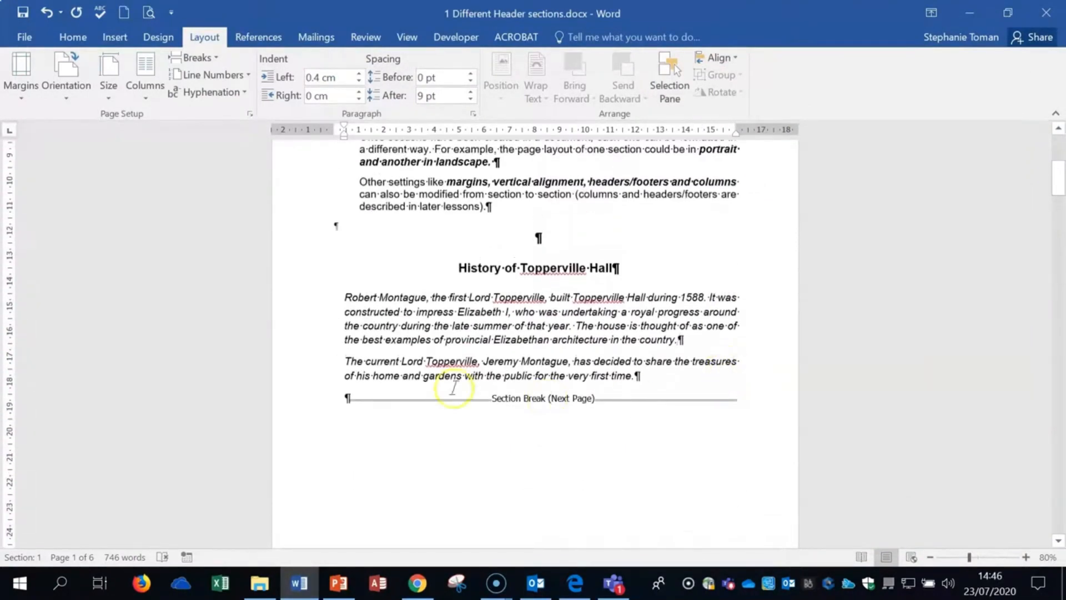
pyautogui.click(351, 399)
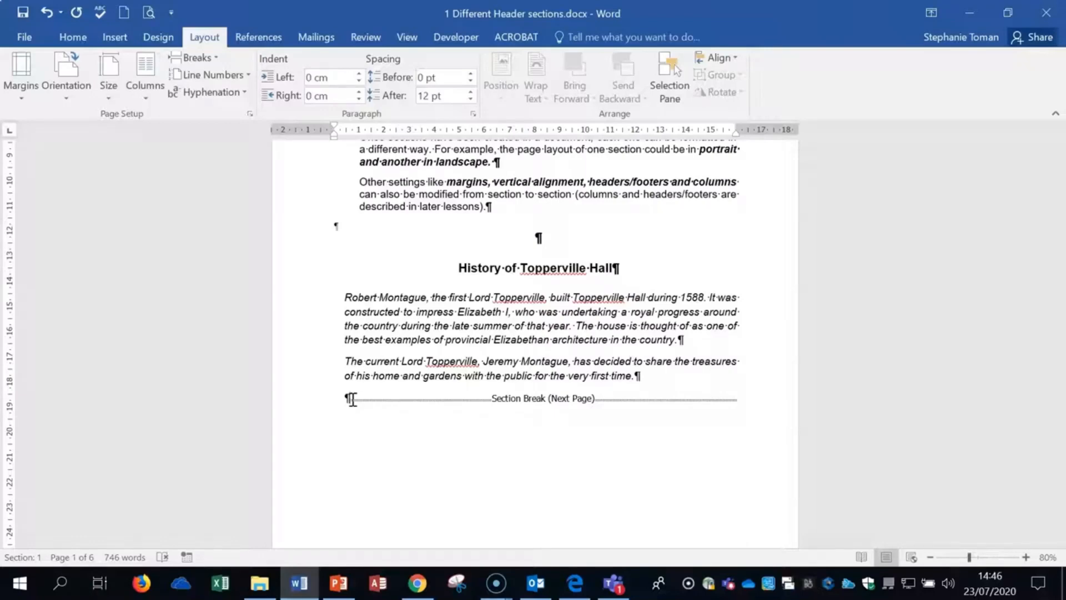
pyautogui.scroll(-6, 488, 398)
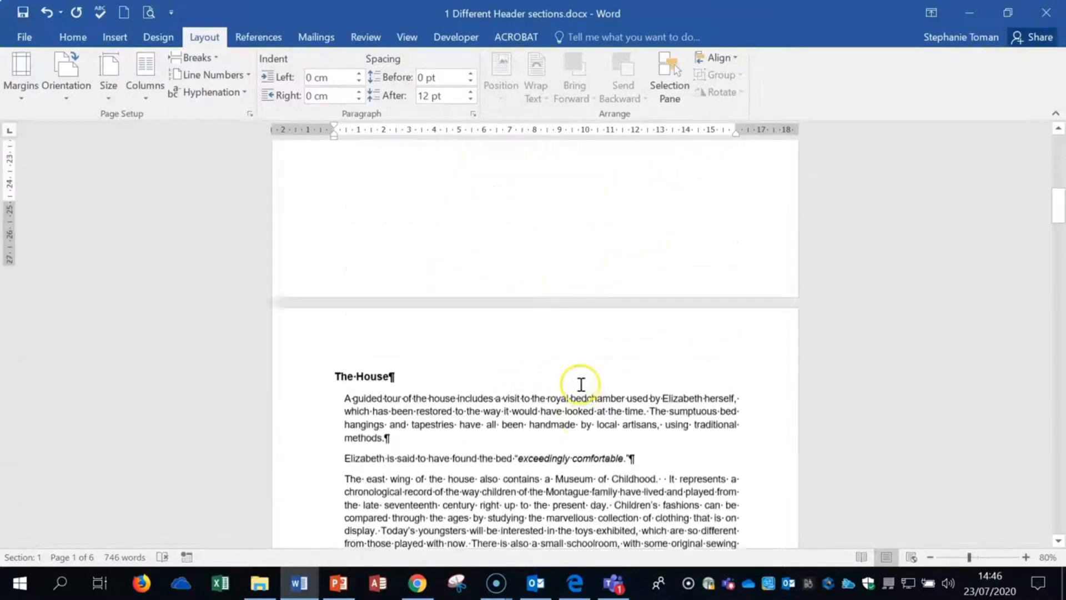
pyautogui.scroll(-2, 590, 384)
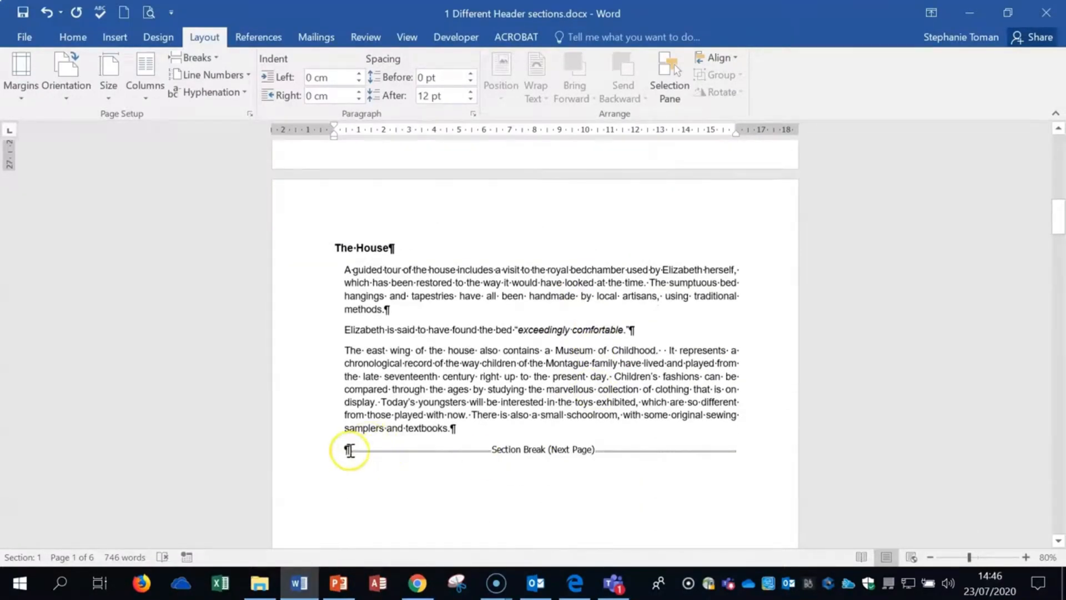
pyautogui.click(332, 246)
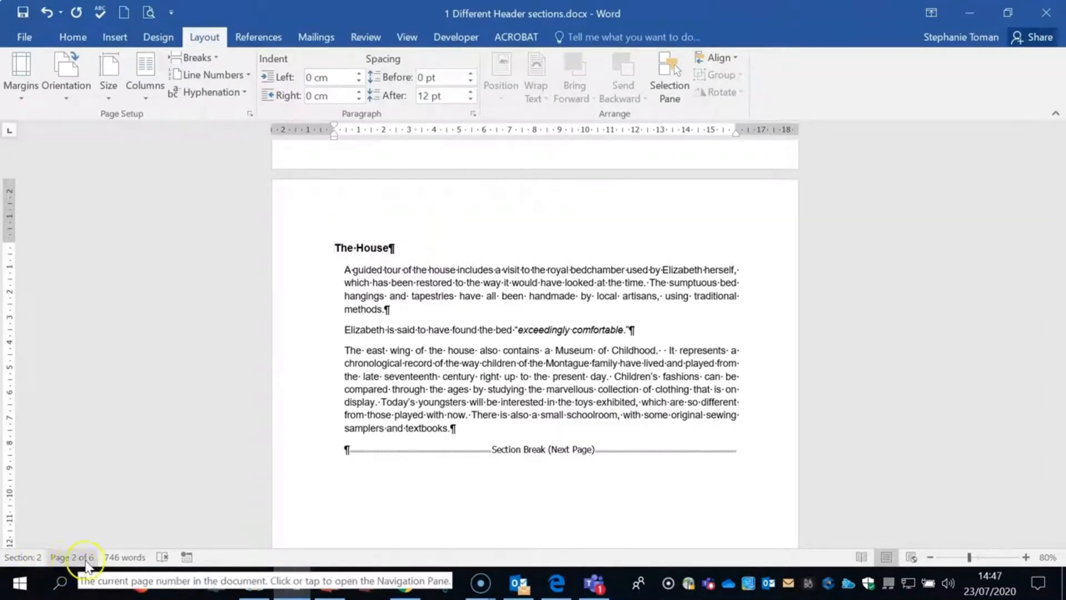
pyautogui.click(333, 244)
pyautogui.click(66, 89)
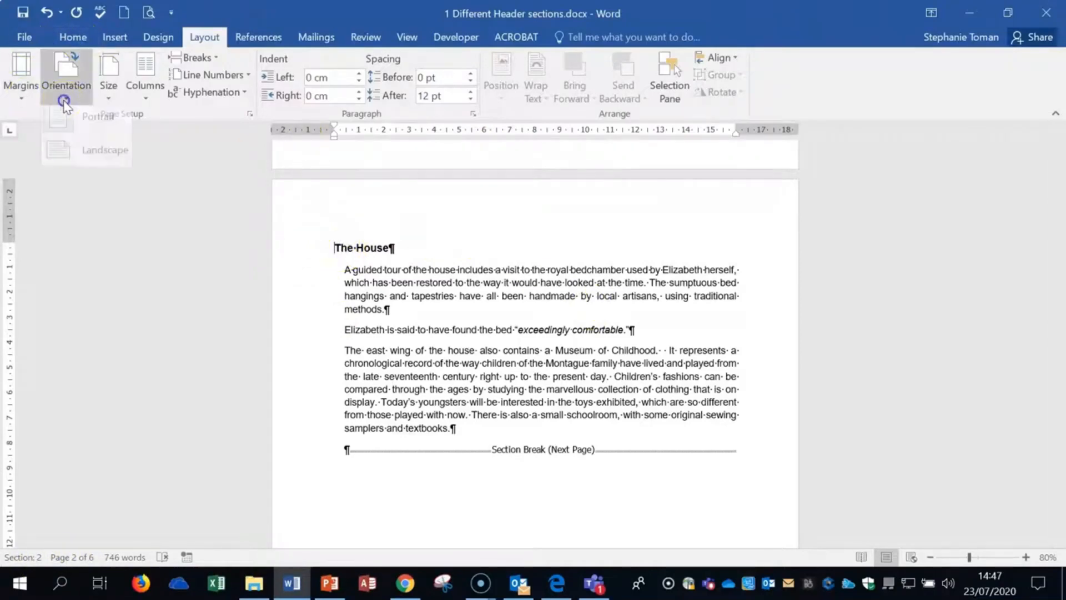
pyautogui.click(78, 158)
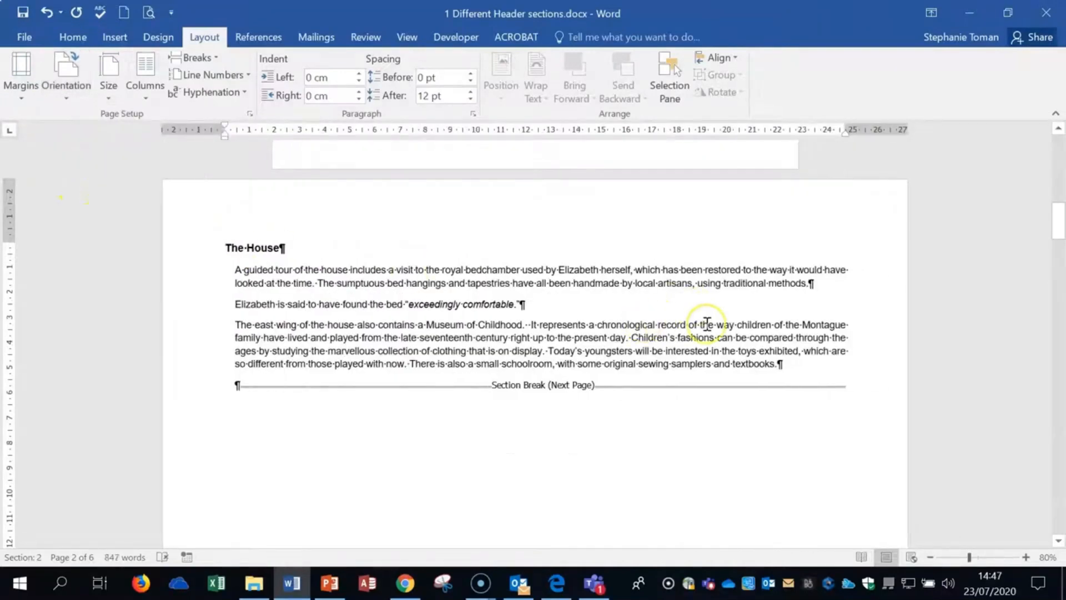
# Step: Compare the page orientation of The House section with the pages before and after it
pyautogui.scroll(10, 707, 323)
pyautogui.scroll(-10, 707, 323)
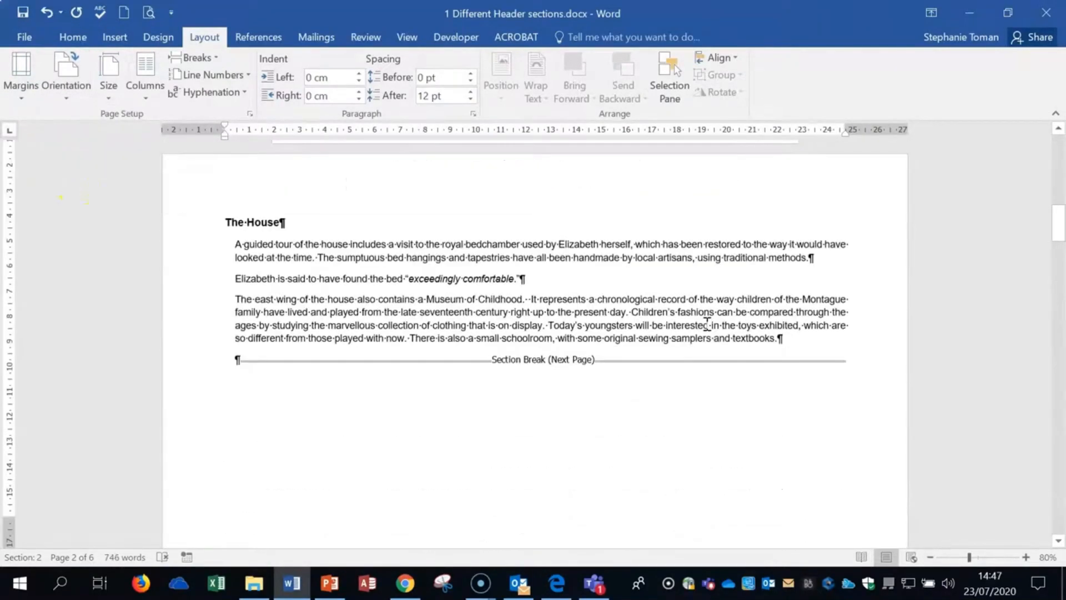
pyautogui.scroll(-10, 706, 324)
pyautogui.scroll(8, 707, 324)
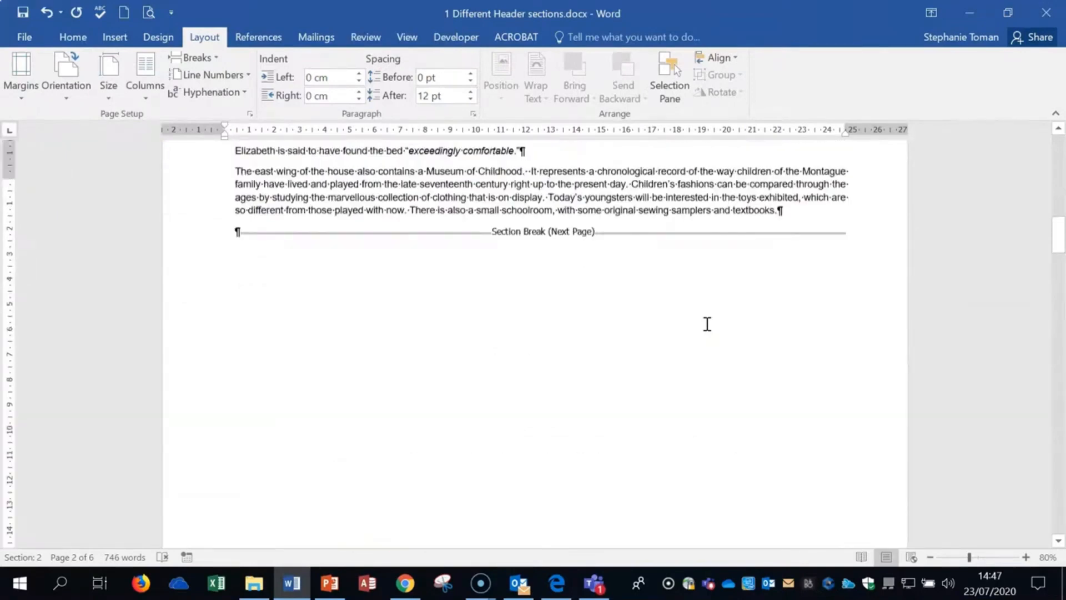
pyautogui.scroll(3, 576, 351)
pyautogui.scroll(3, 576, 351)
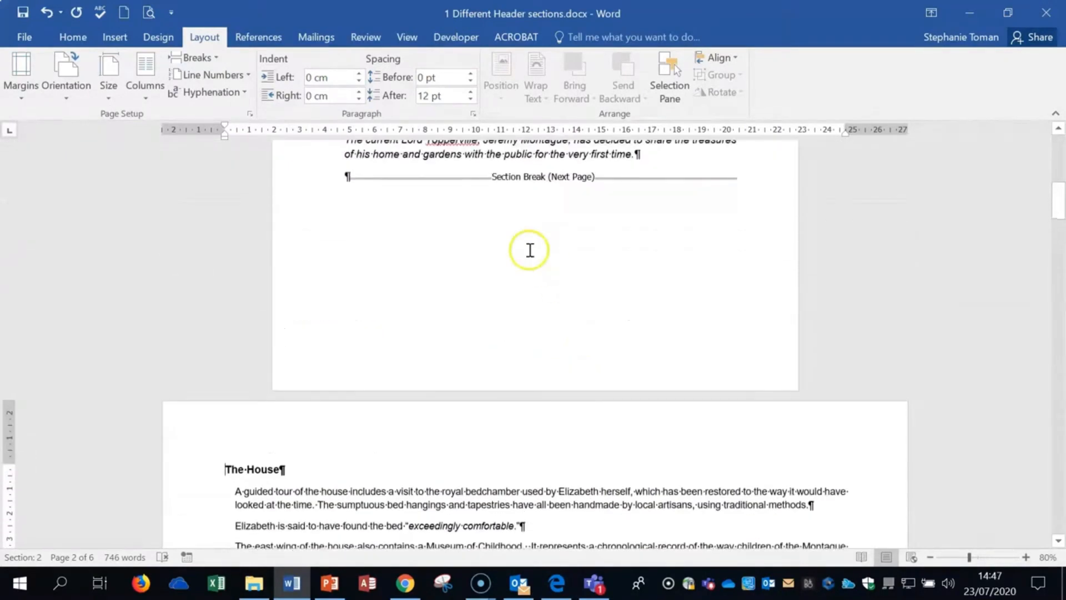
pyautogui.scroll(-10, 606, 409)
pyautogui.scroll(-3, 607, 410)
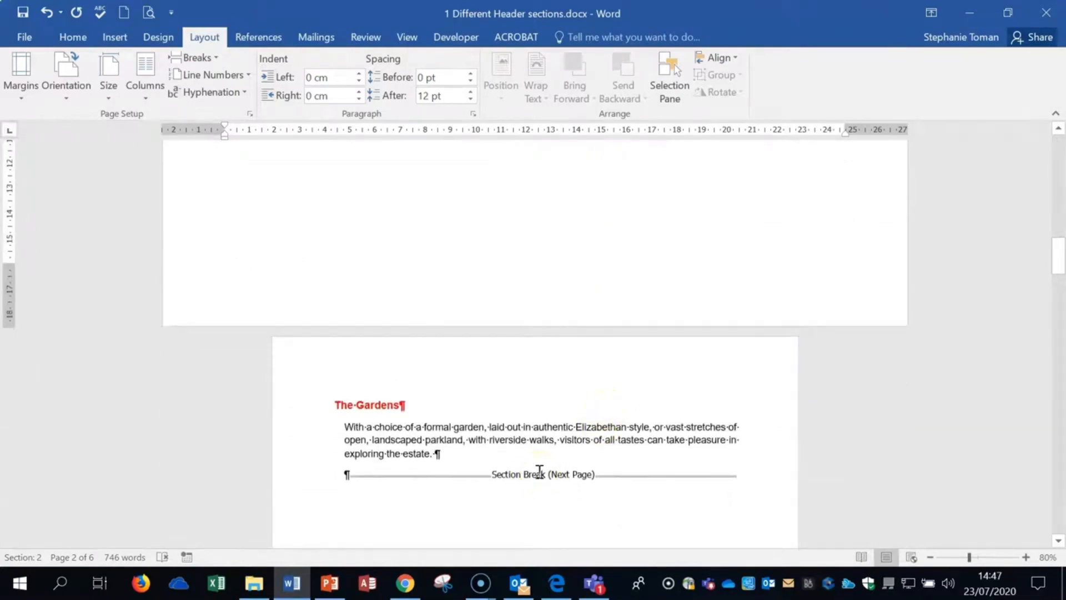
# Step: Set the top margin of The Gardens page to 5.5 cm, applied to this section only
pyautogui.click(331, 404)
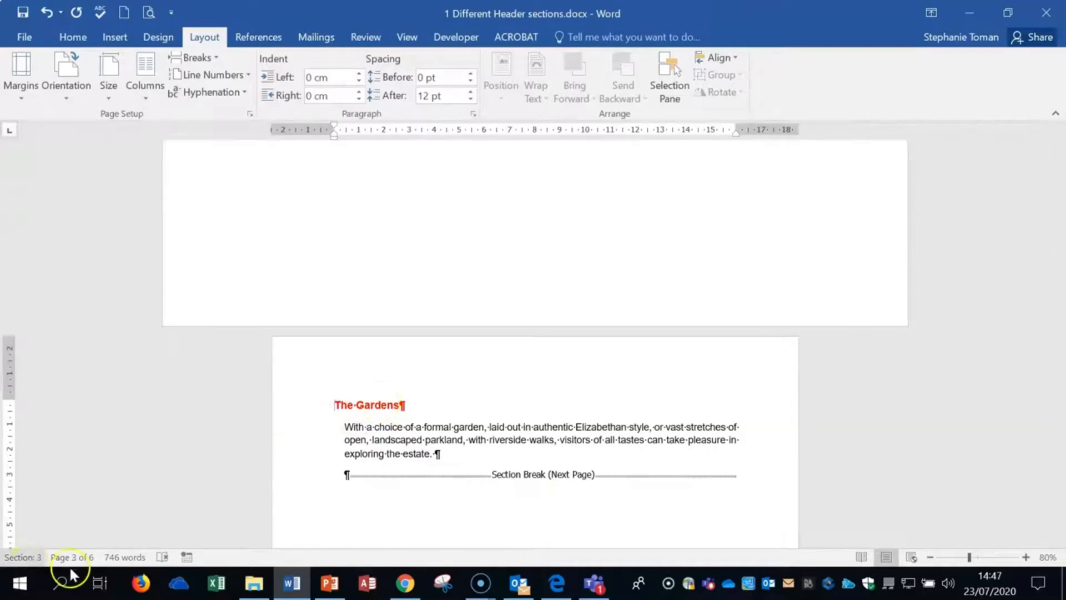
pyautogui.click(23, 96)
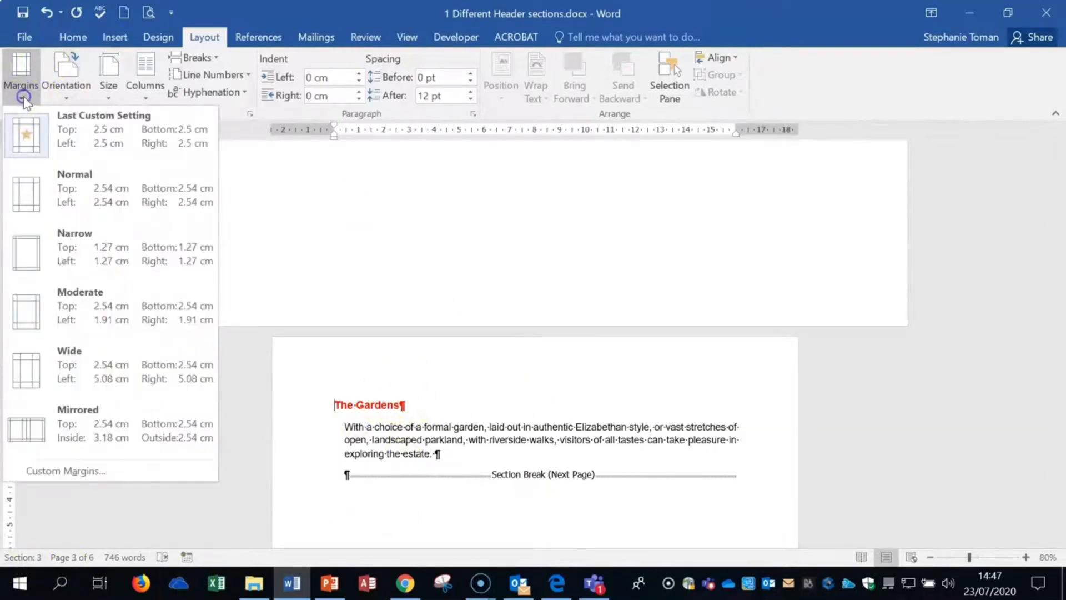
pyautogui.click(96, 474)
pyautogui.click(747, 150)
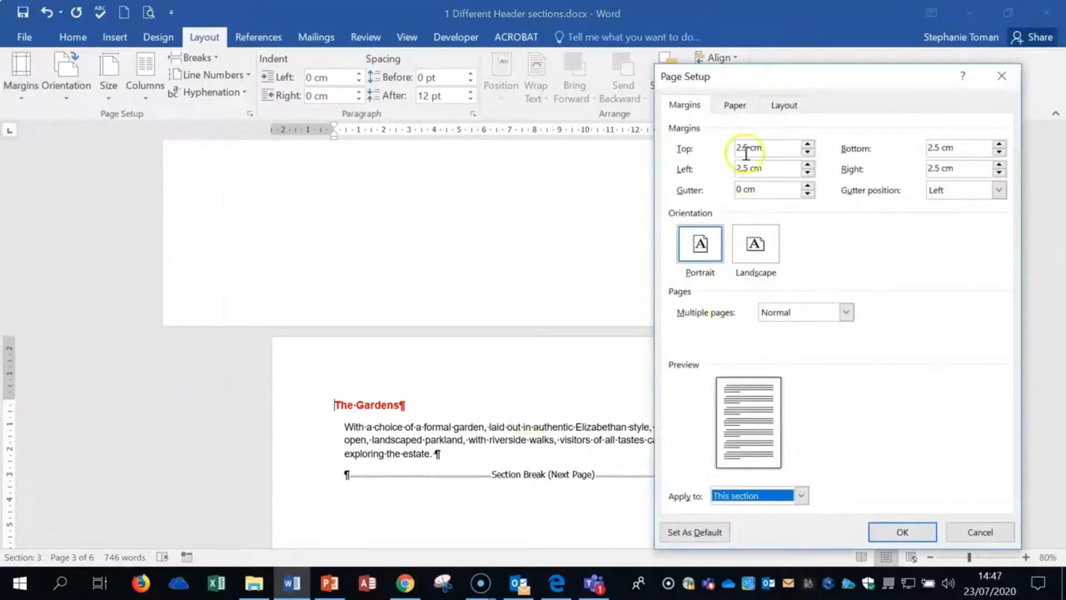
pyautogui.click(743, 147)
pyautogui.click(730, 145)
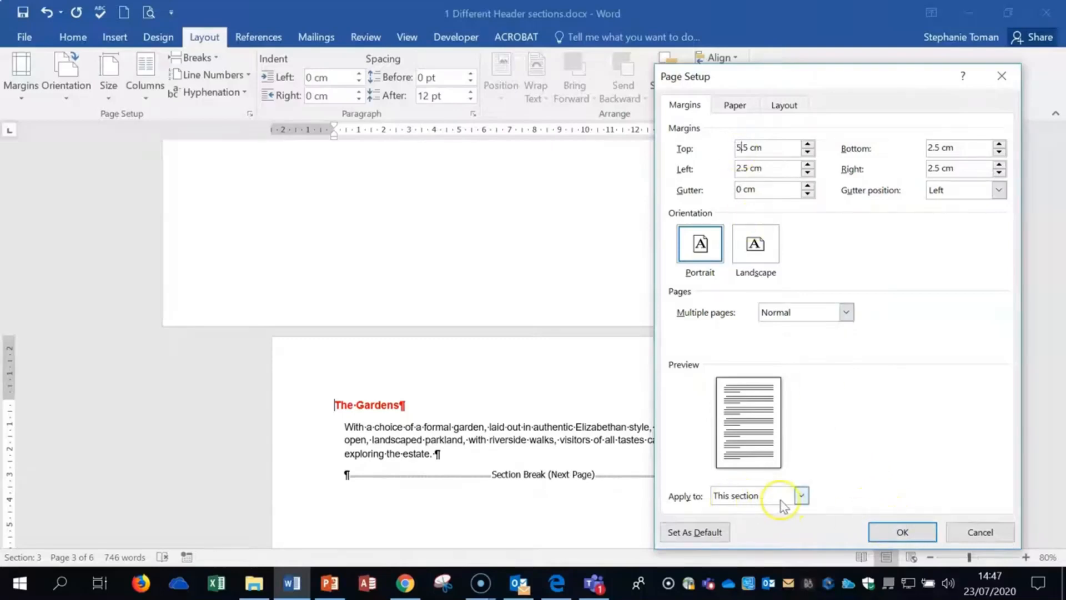
pyautogui.click(800, 496)
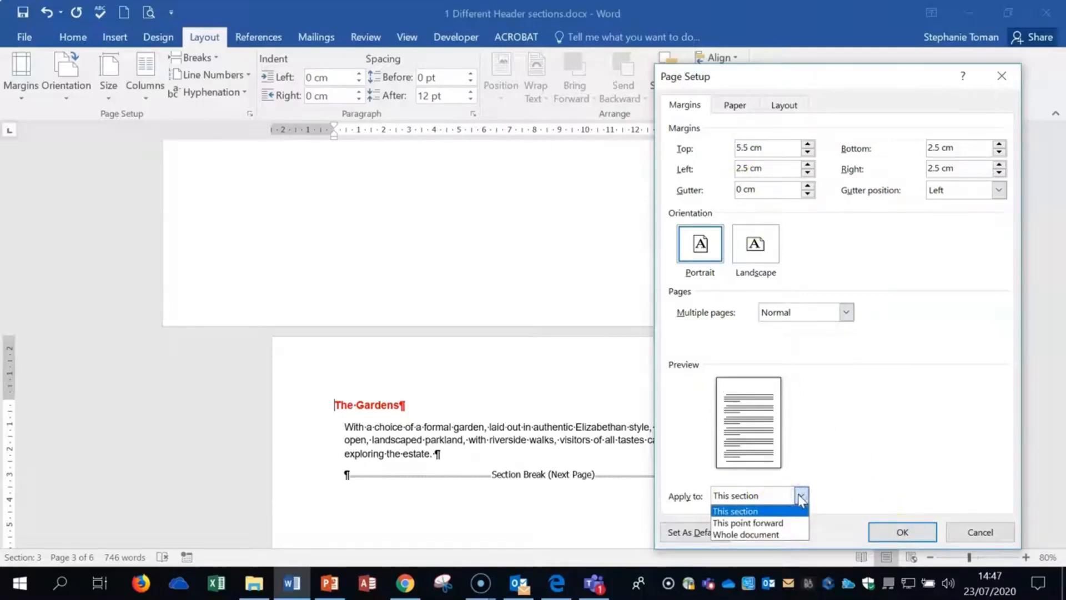
pyautogui.click(771, 509)
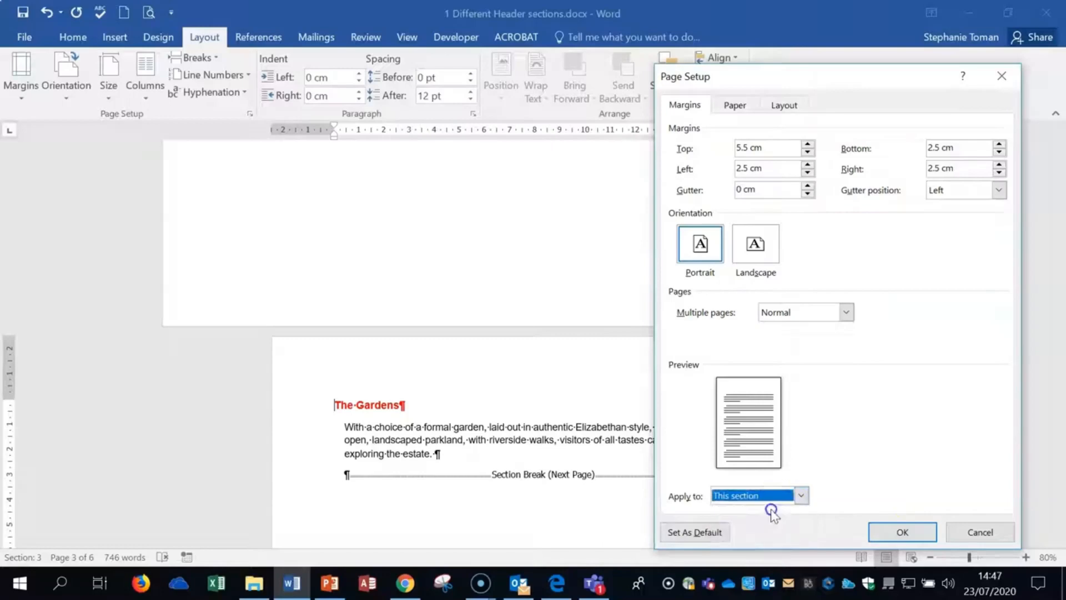
pyautogui.click(898, 534)
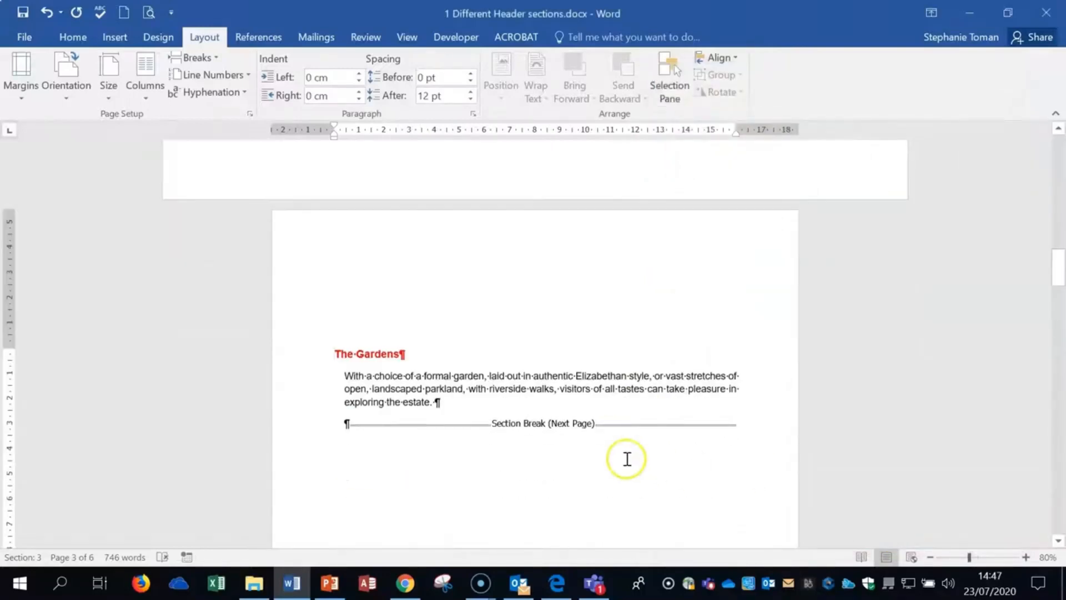
# Step: Review the differing page layouts of the first three sections and return to the start of the document
pyautogui.scroll(15, 627, 458)
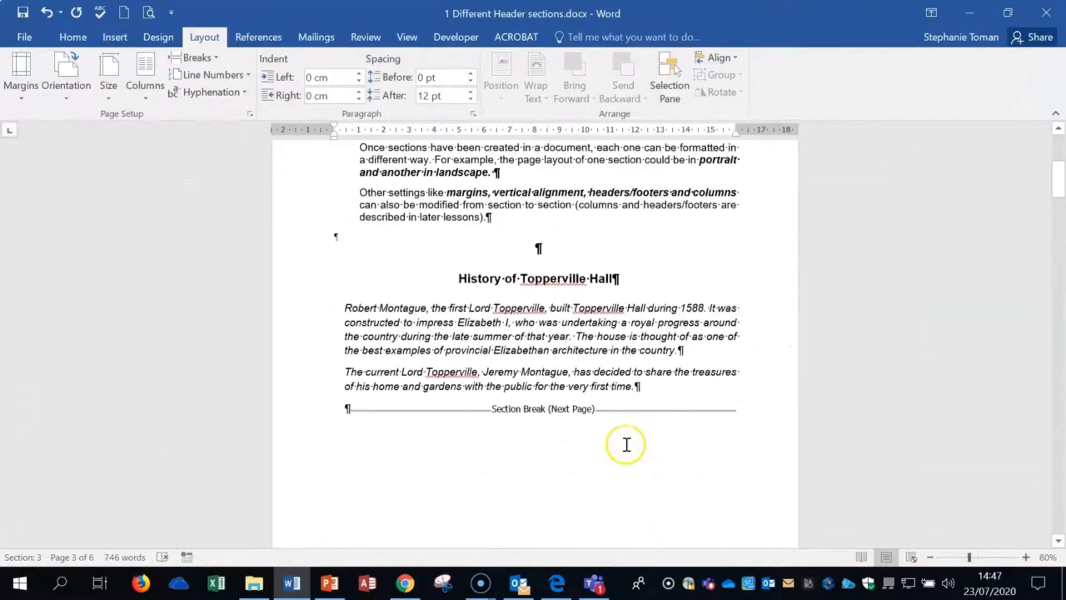
pyautogui.scroll(-8, 627, 445)
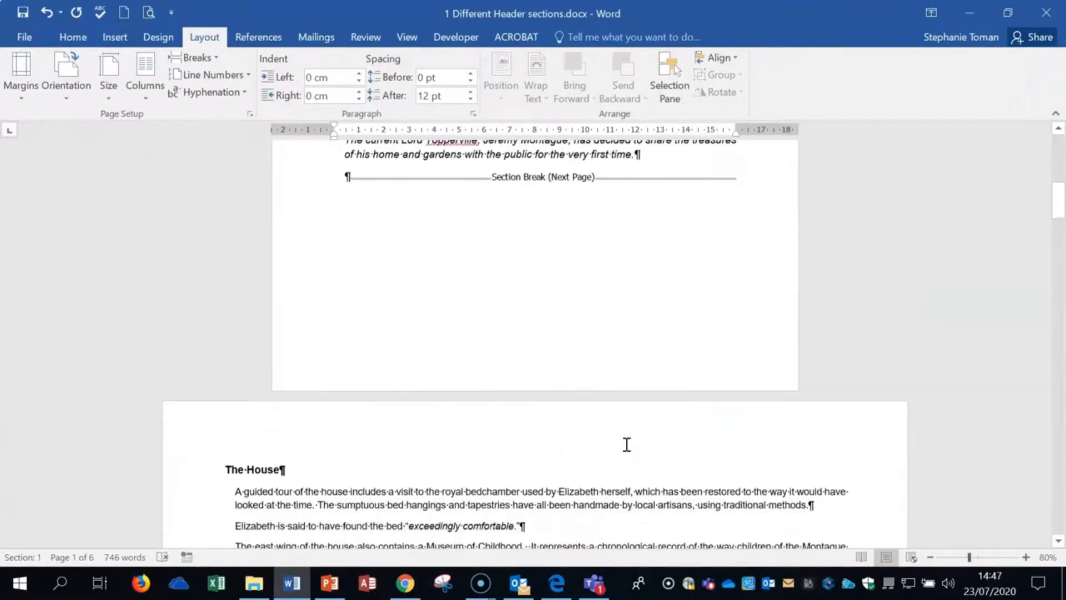
pyautogui.scroll(6, 627, 445)
pyautogui.click(514, 317)
pyautogui.click(576, 404)
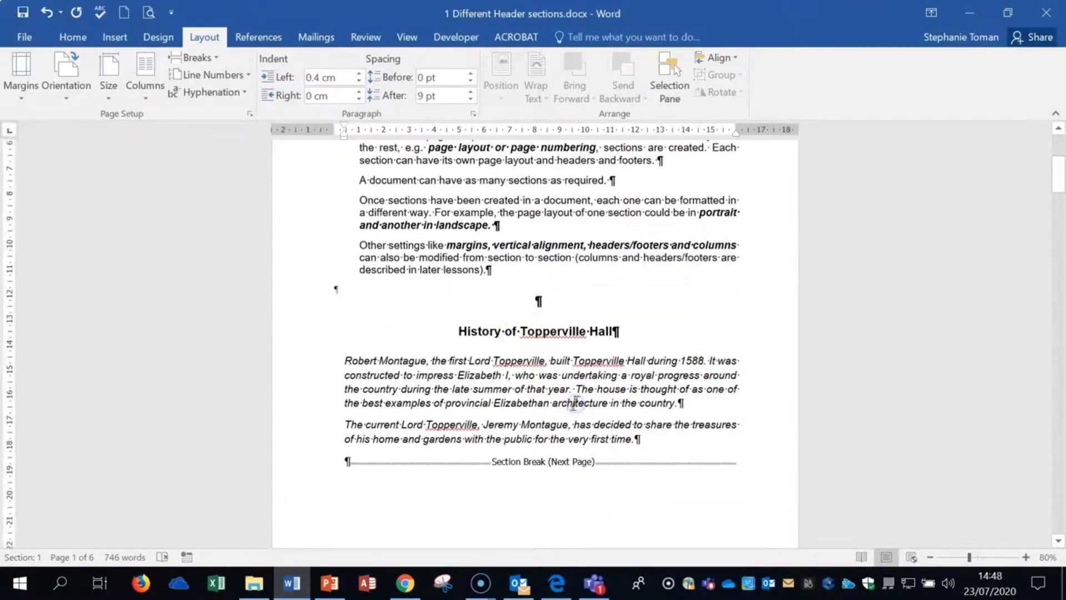
pyautogui.scroll(-10, 578, 405)
pyautogui.scroll(-5, 581, 404)
pyautogui.scroll(13, 581, 403)
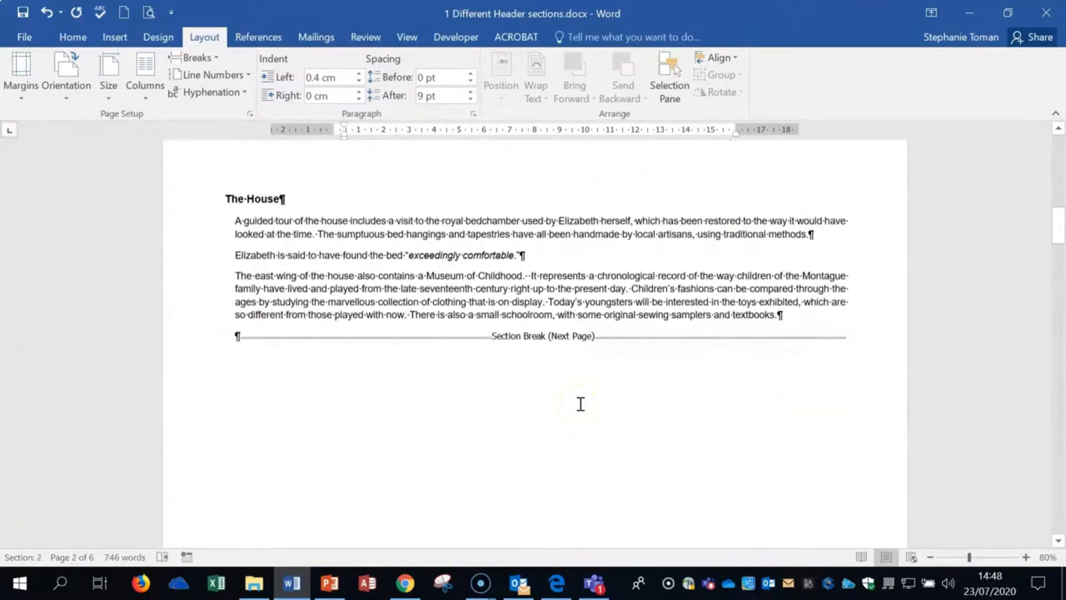
pyautogui.scroll(15, 580, 404)
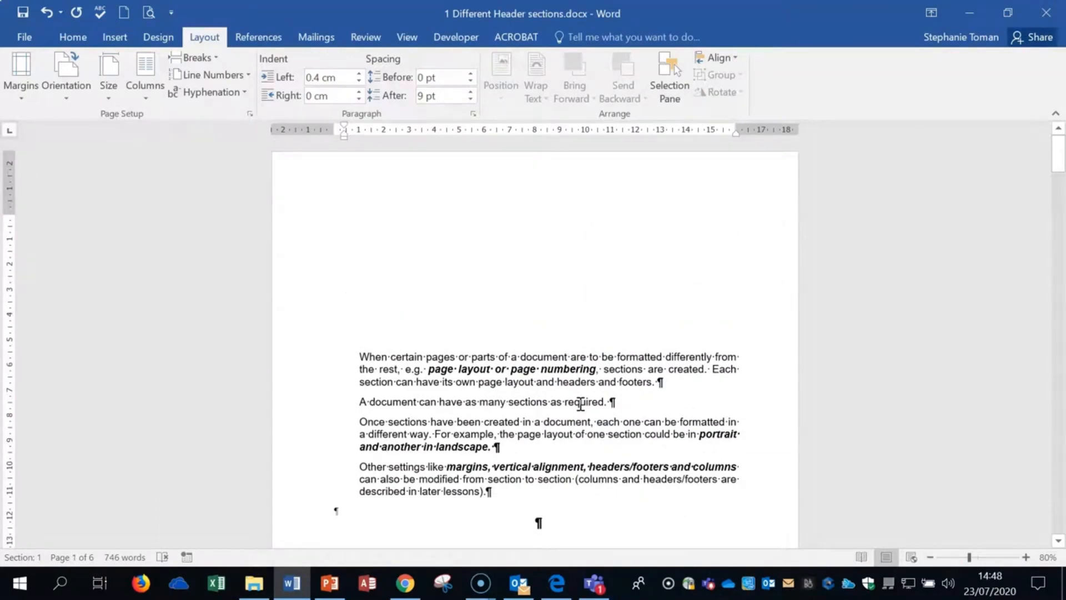
# Step: Enter a first name in the section 1 header and check the headers of the following sections
pyautogui.doubleClick(355, 192)
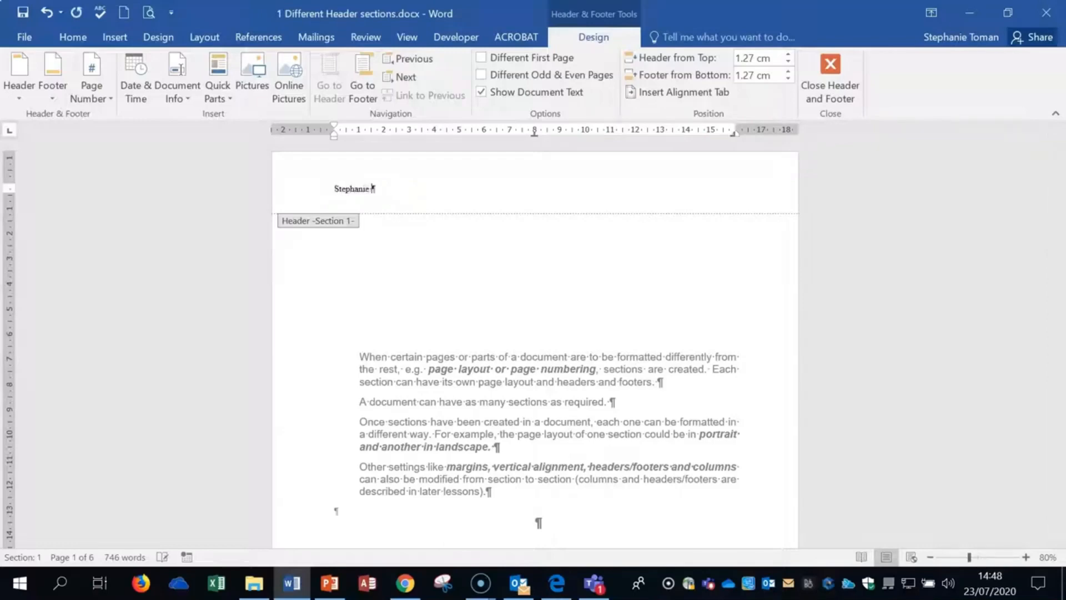
pyautogui.scroll(-10, 470, 283)
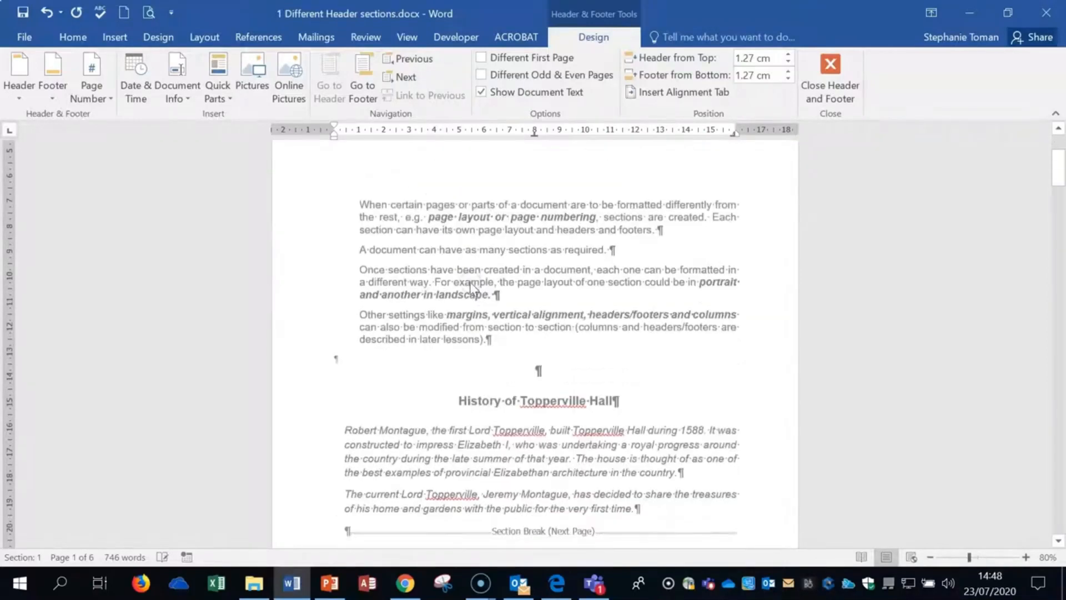
pyautogui.scroll(-15, 336, 367)
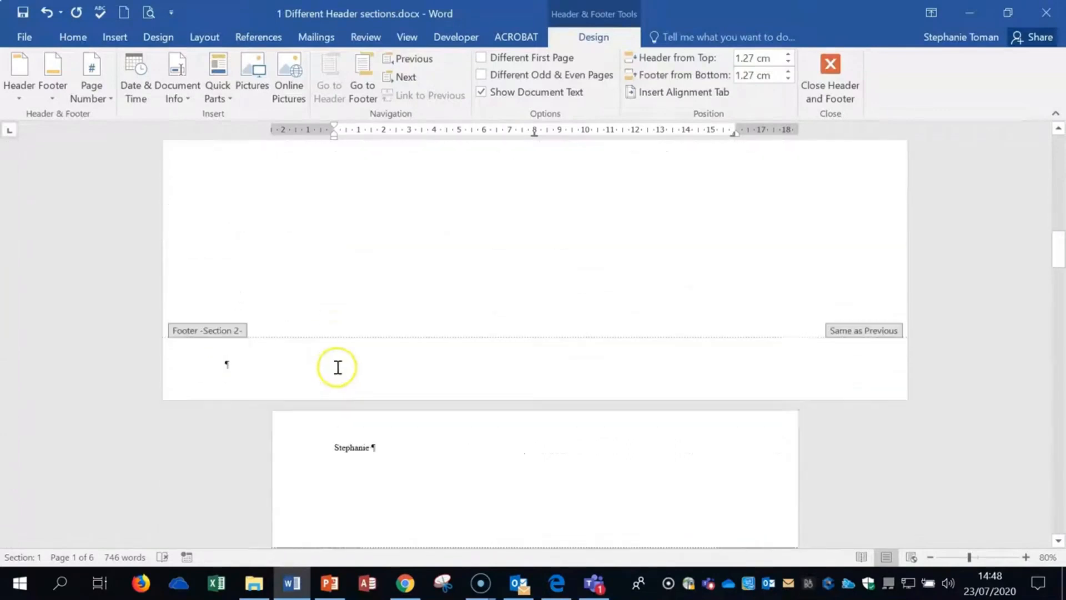
# Step: Unlink the section 2 header from the previous section's header
pyautogui.scroll(15, 339, 373)
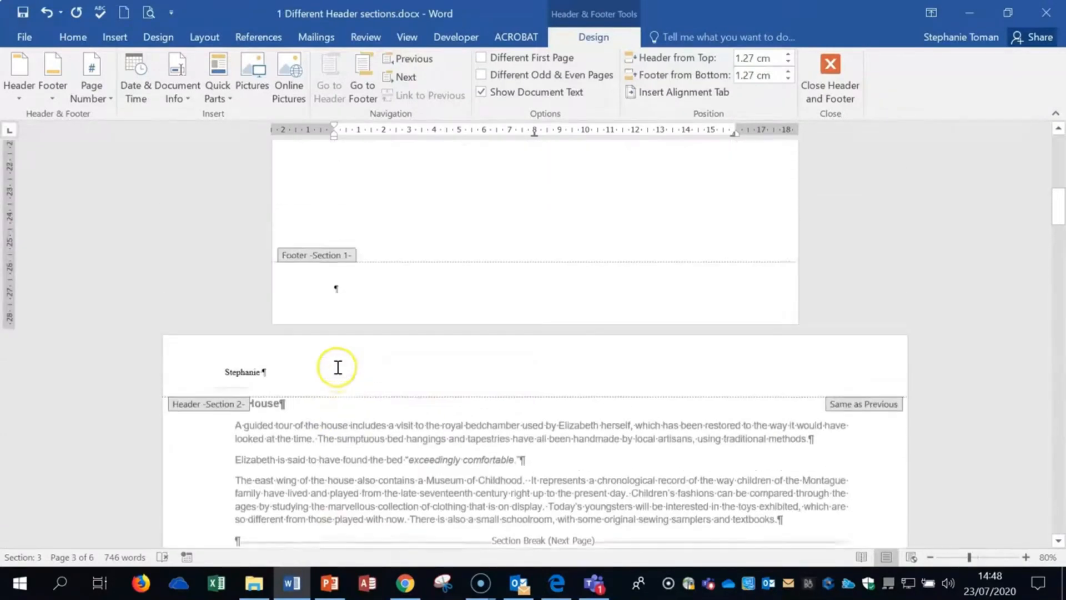
pyautogui.scroll(5, 340, 372)
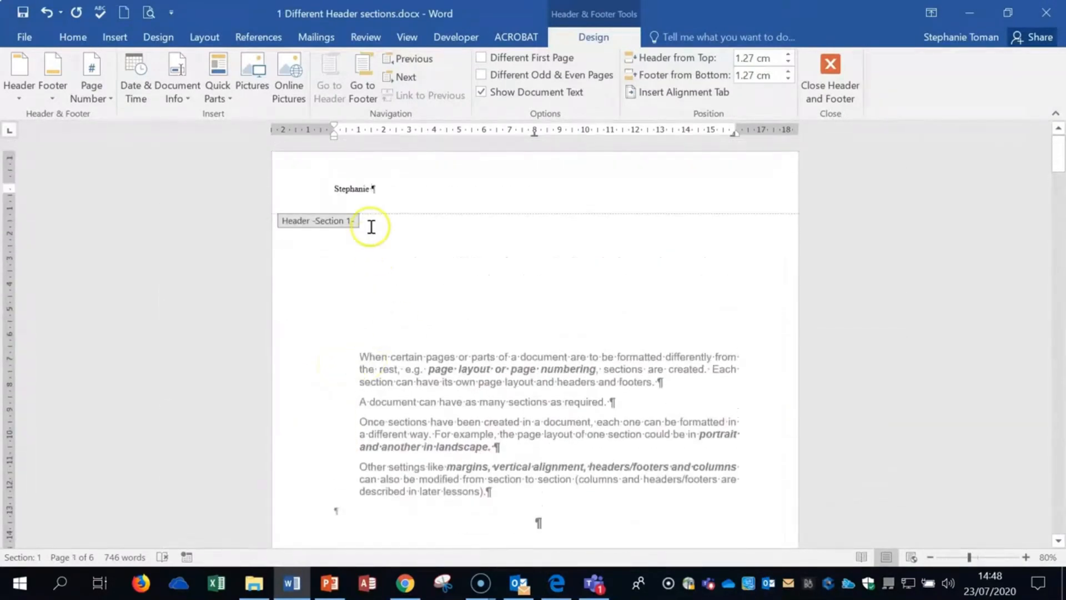
pyautogui.scroll(-1, 436, 190)
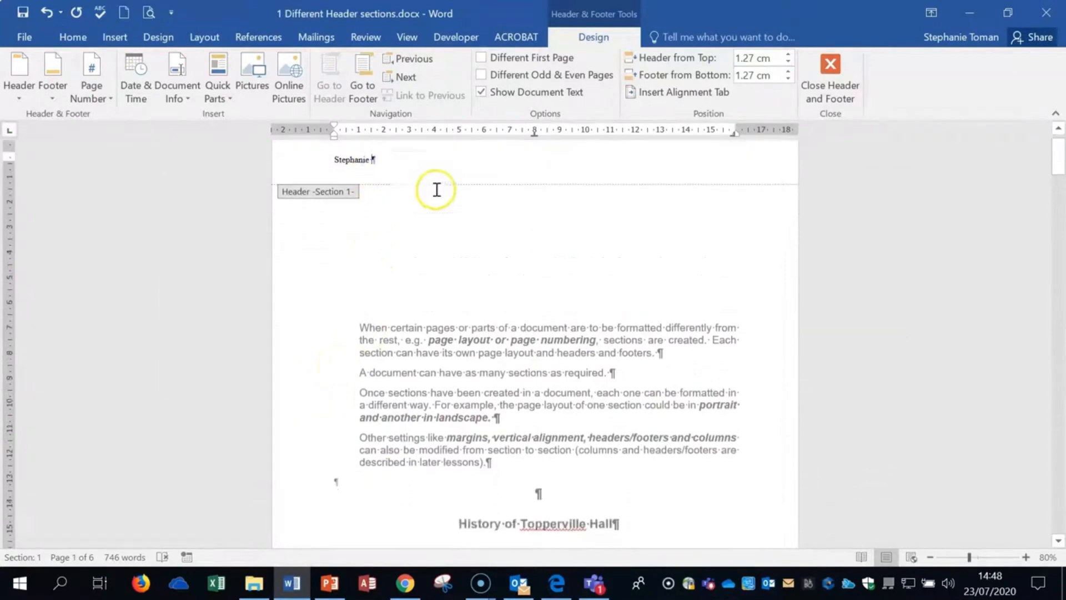
pyautogui.scroll(-10, 435, 191)
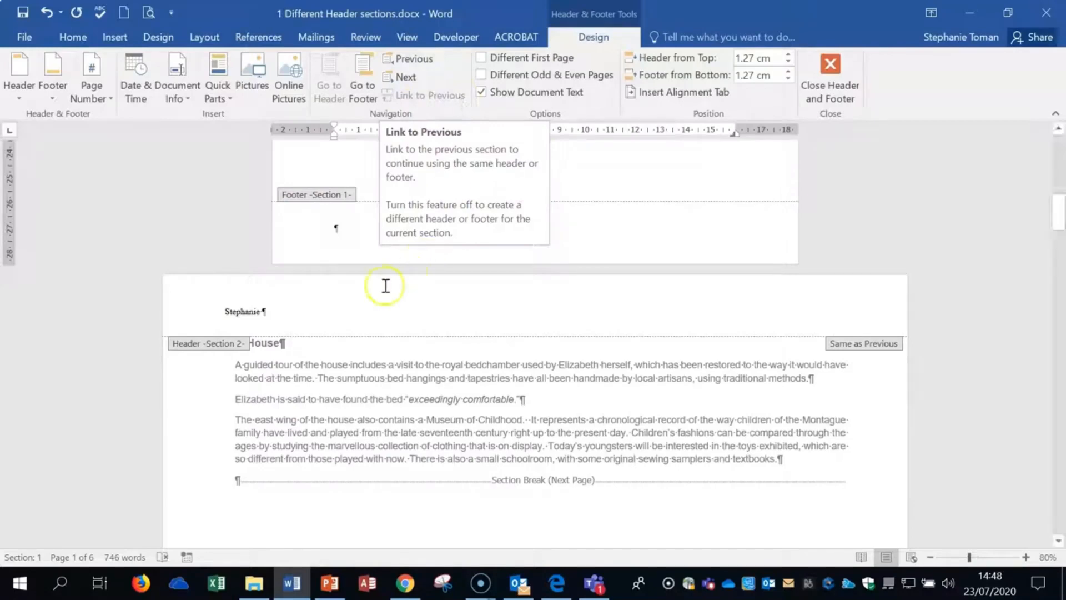
pyautogui.moveTo(225, 311); pyautogui.dragTo(264, 310)
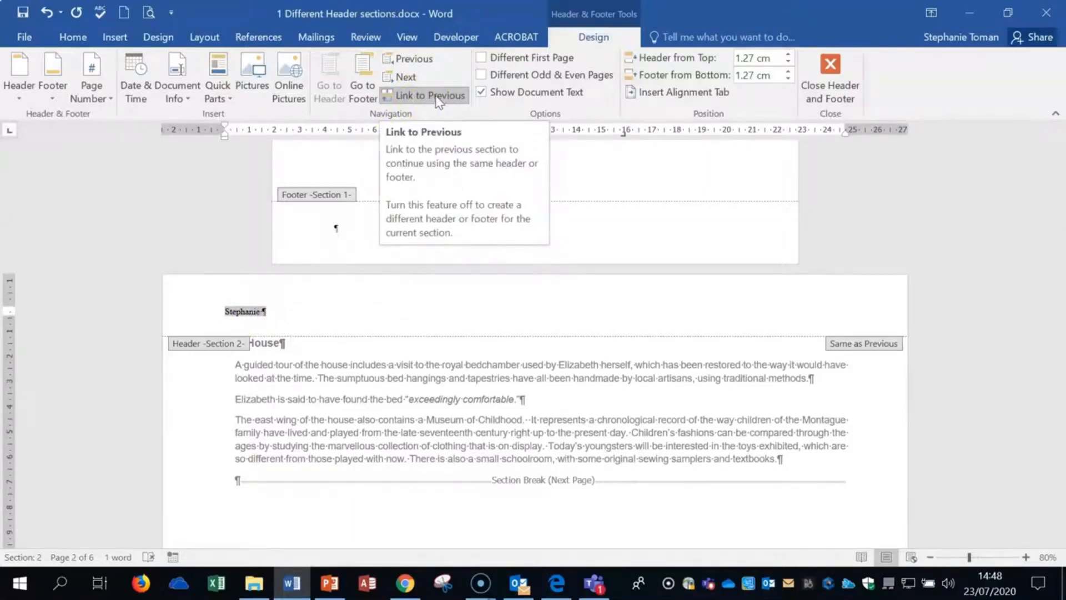
pyautogui.click(438, 98)
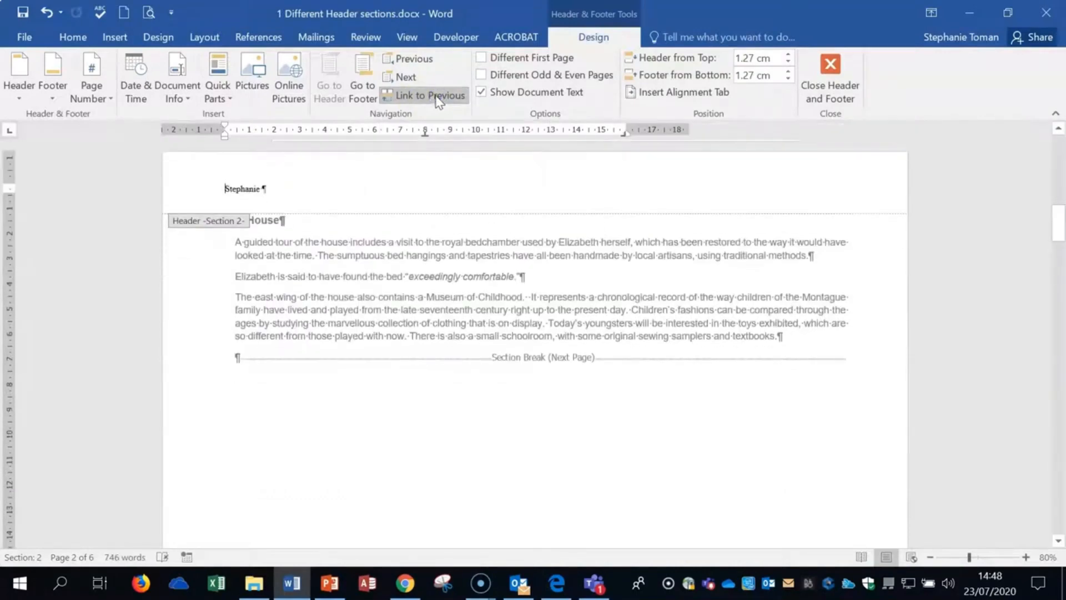
# Step: Replace the section 1 header text with a surname and check the headers of sections 2 and 3
pyautogui.scroll(10, 510, 347)
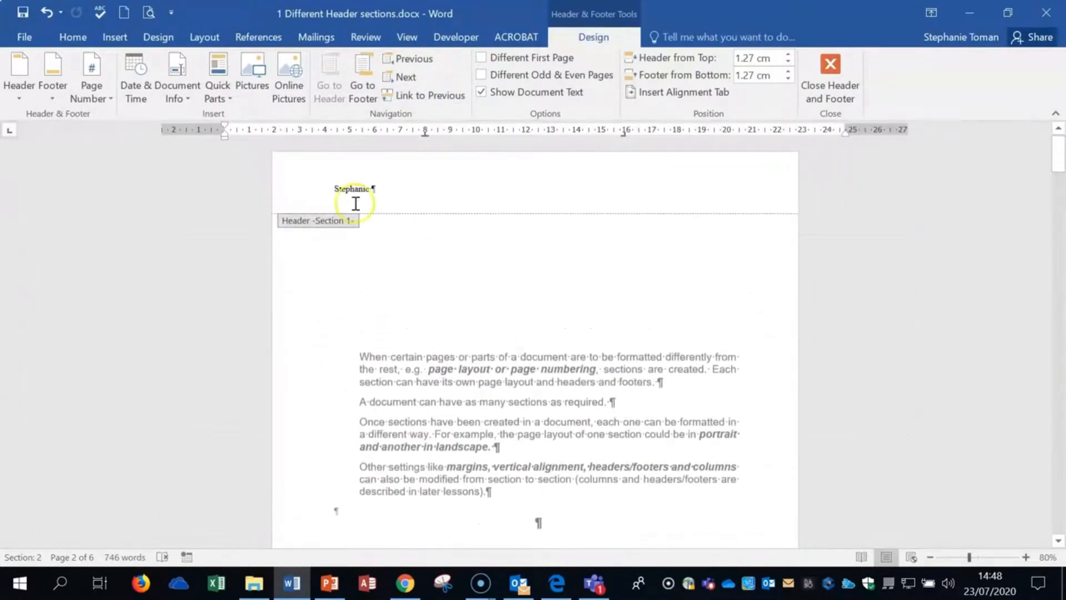
pyautogui.moveTo(333, 188); pyautogui.dragTo(387, 189)
pyautogui.write('Toman')
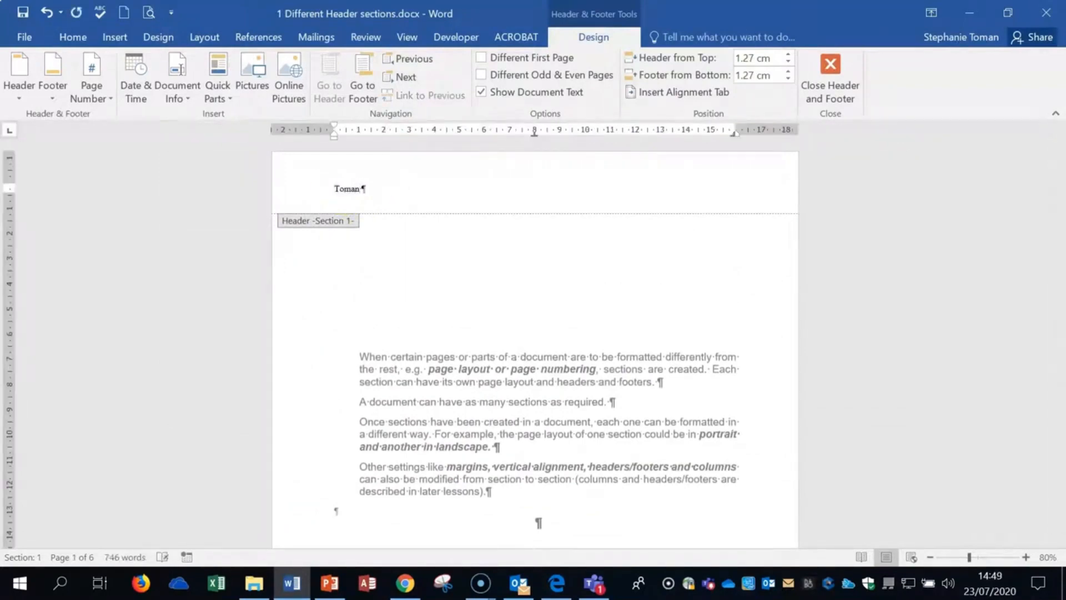
pyautogui.scroll(-10, 471, 281)
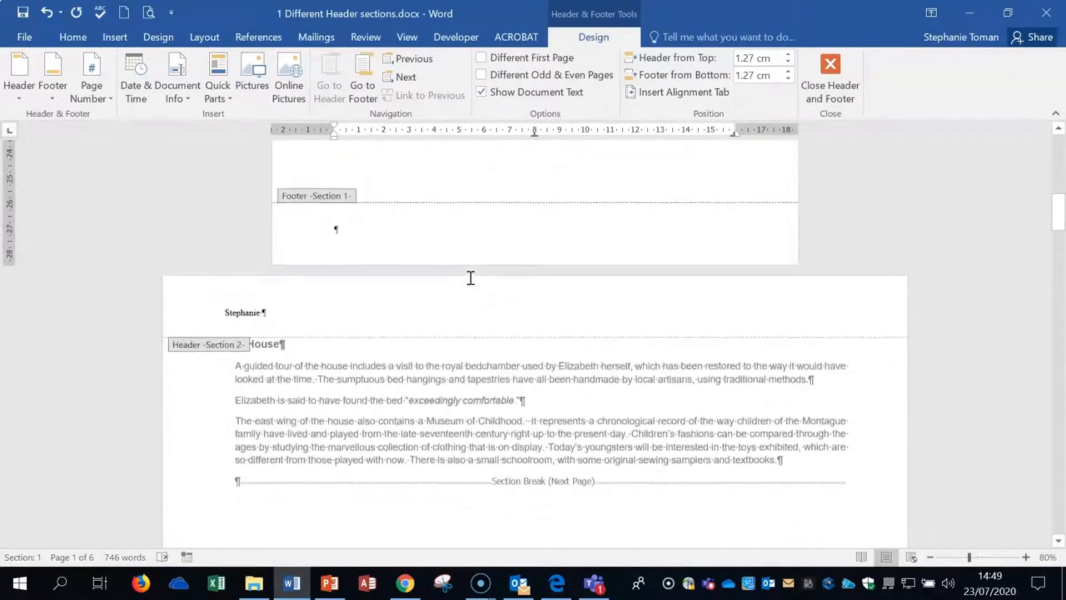
pyautogui.scroll(-3, 471, 278)
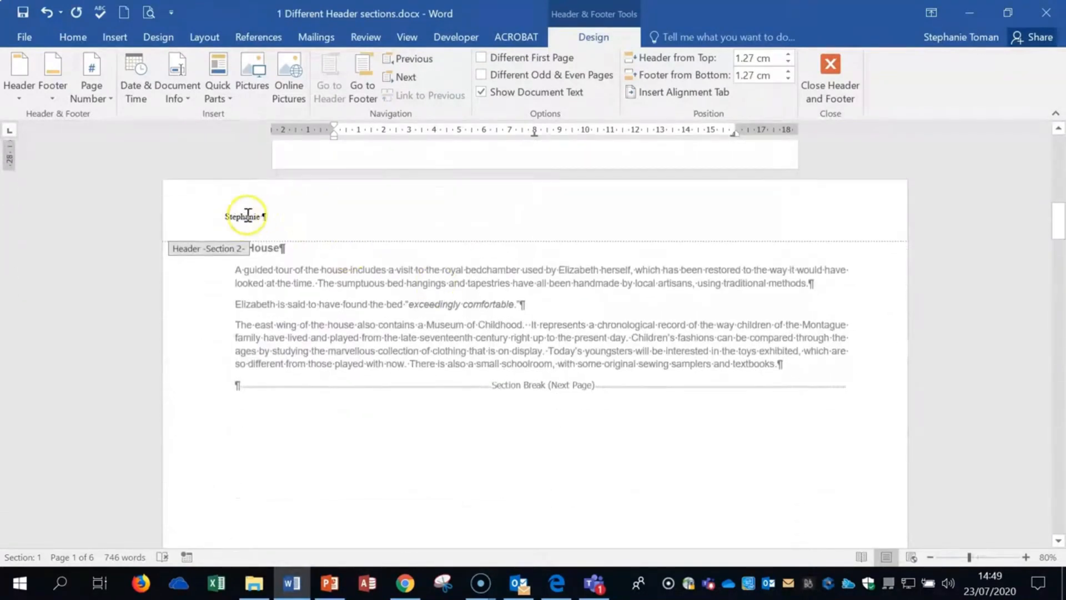
pyautogui.scroll(-10, 339, 246)
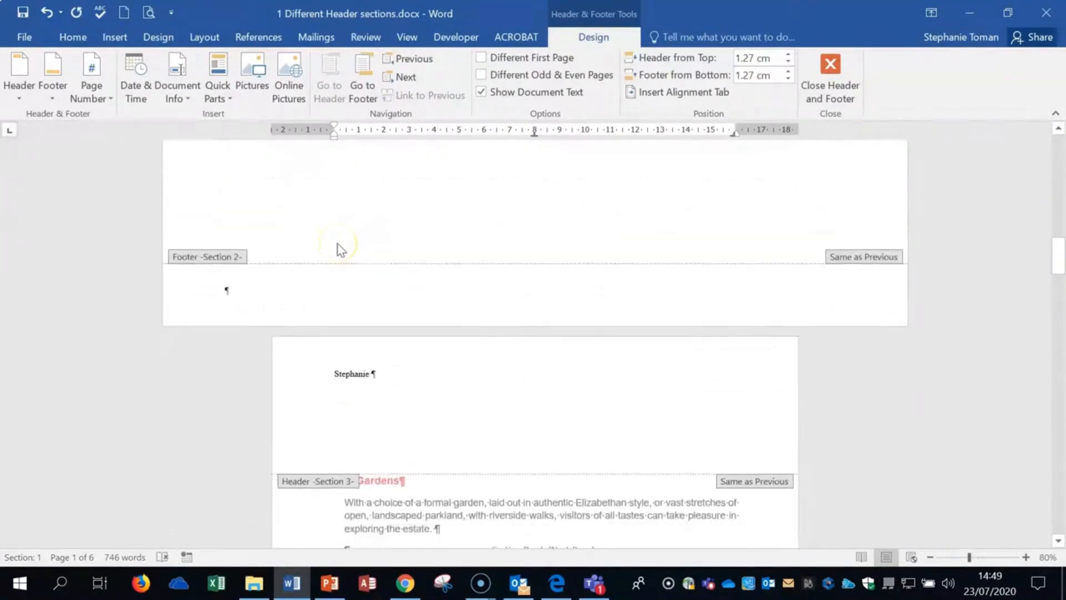
pyautogui.scroll(10, 340, 249)
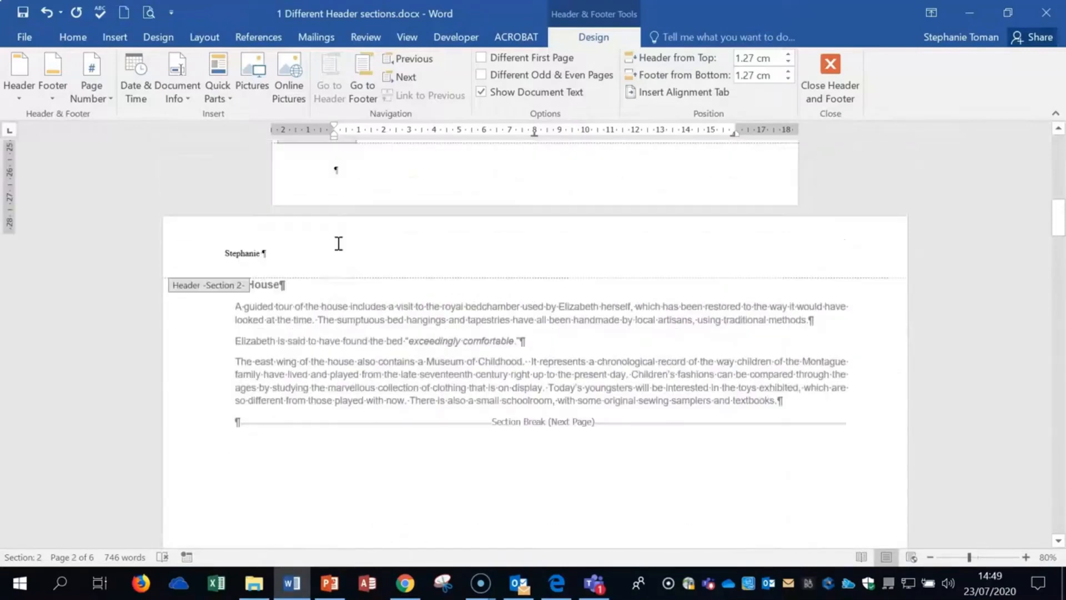
pyautogui.scroll(1, 384, 267)
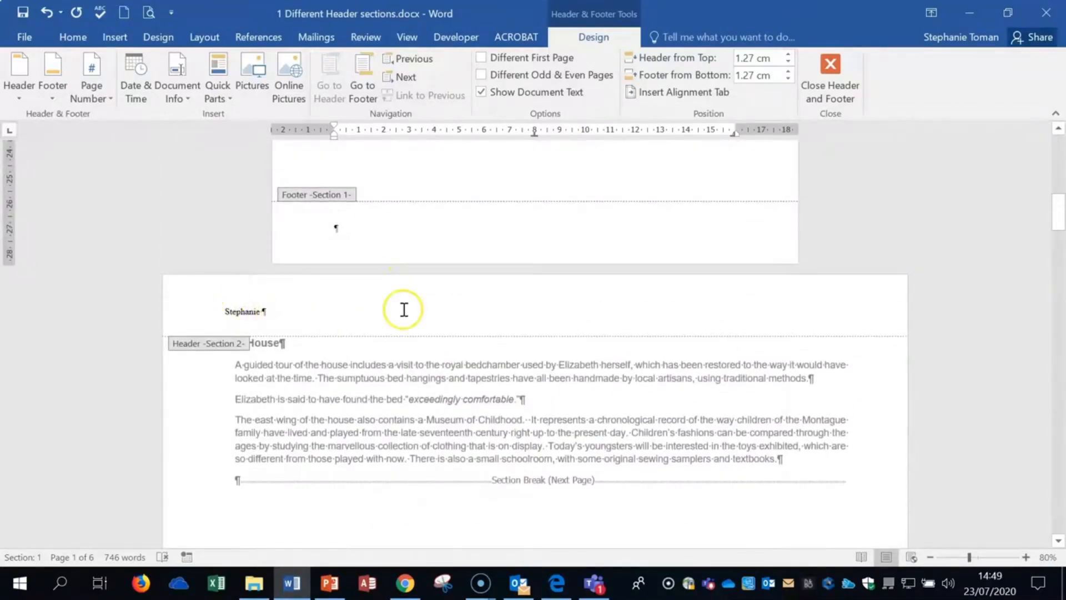
# Step: Unlink the section 3 header on The Gardens page from the previous section's header
pyautogui.scroll(-5, 405, 309)
pyautogui.scroll(-10, 405, 310)
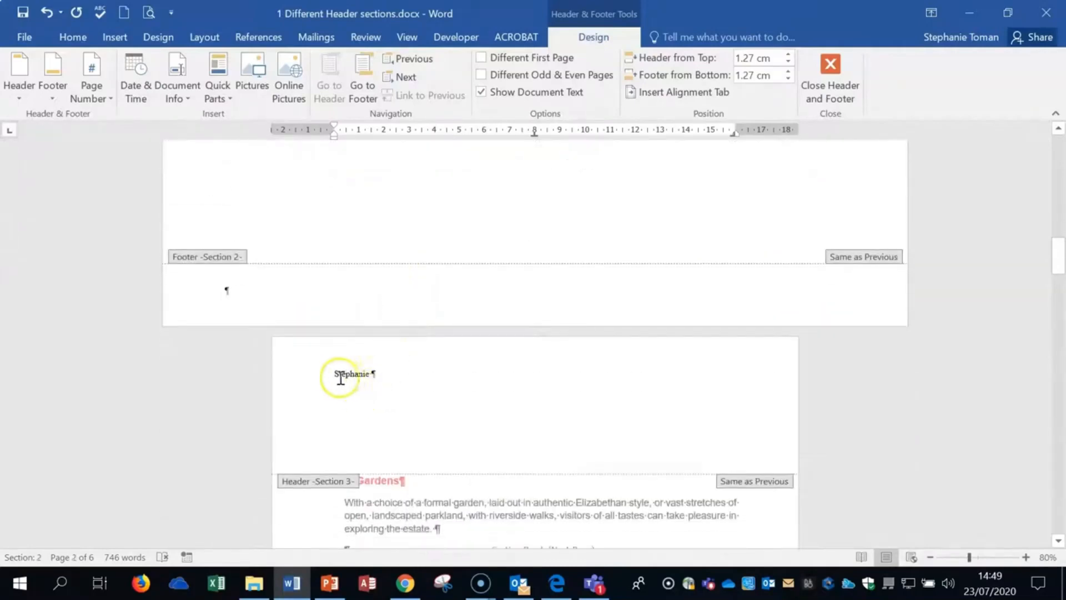
pyautogui.moveTo(335, 374); pyautogui.dragTo(367, 373)
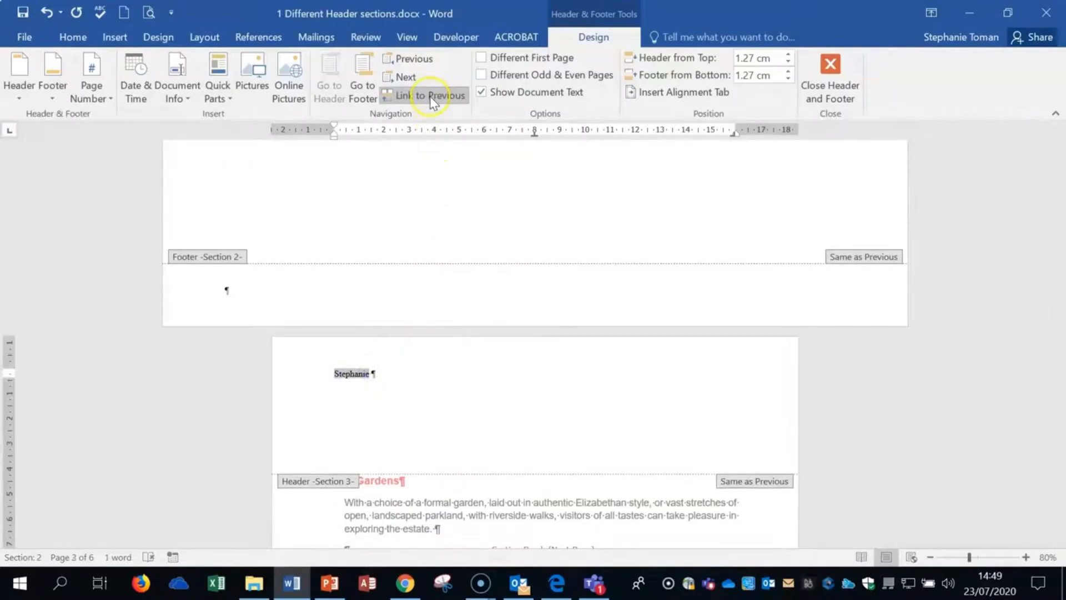
pyautogui.click(431, 100)
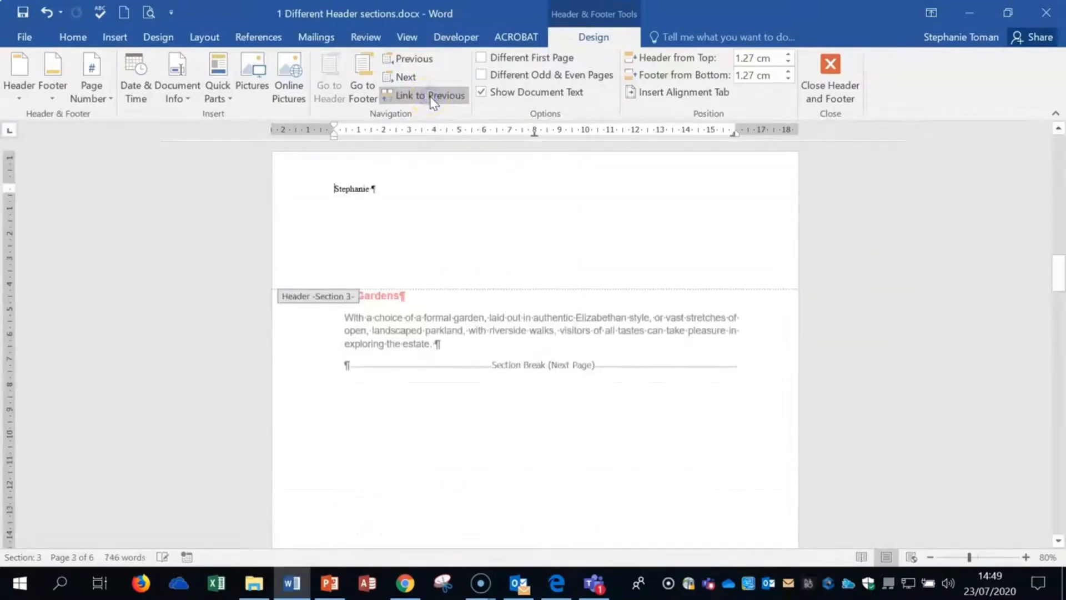
# Step: Replace the section 2 header text on The House page with "Computer"
pyautogui.scroll(10, 428, 278)
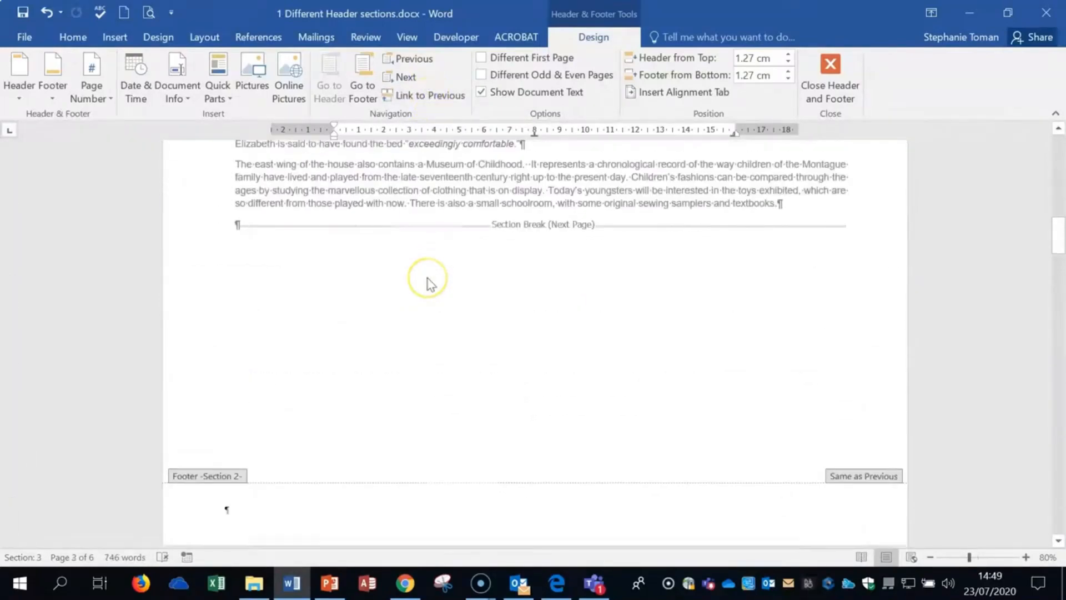
pyautogui.scroll(3, 428, 277)
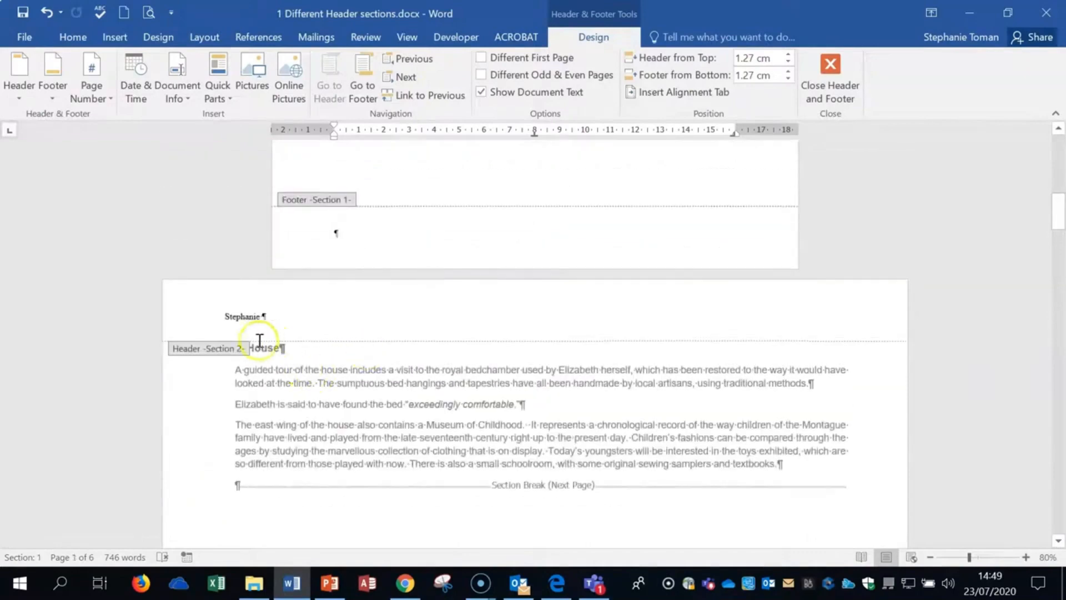
pyautogui.moveTo(226, 318); pyautogui.dragTo(274, 318)
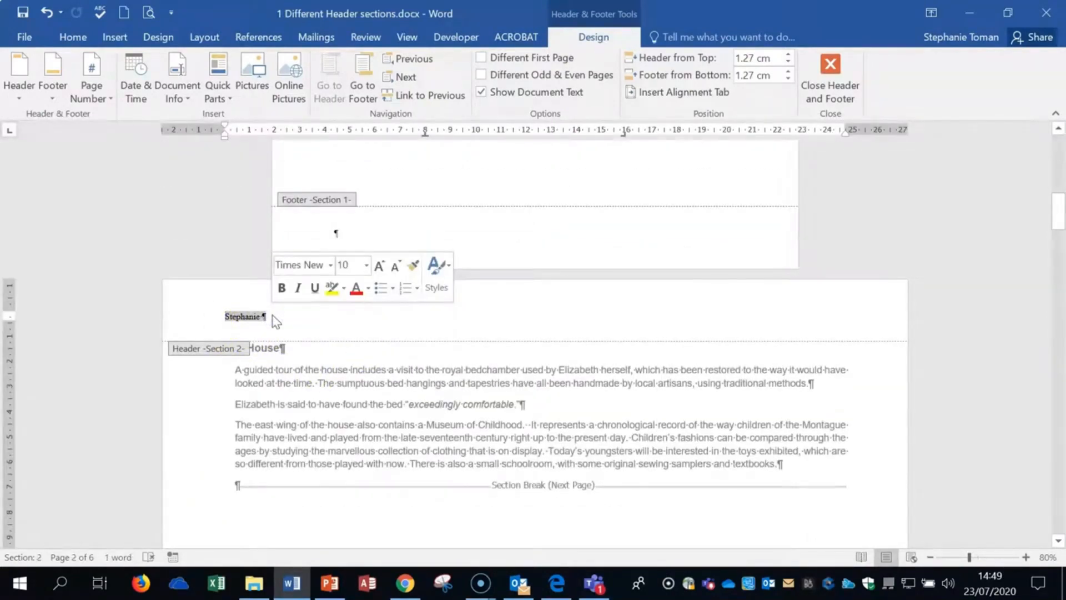
pyautogui.write('Computer')
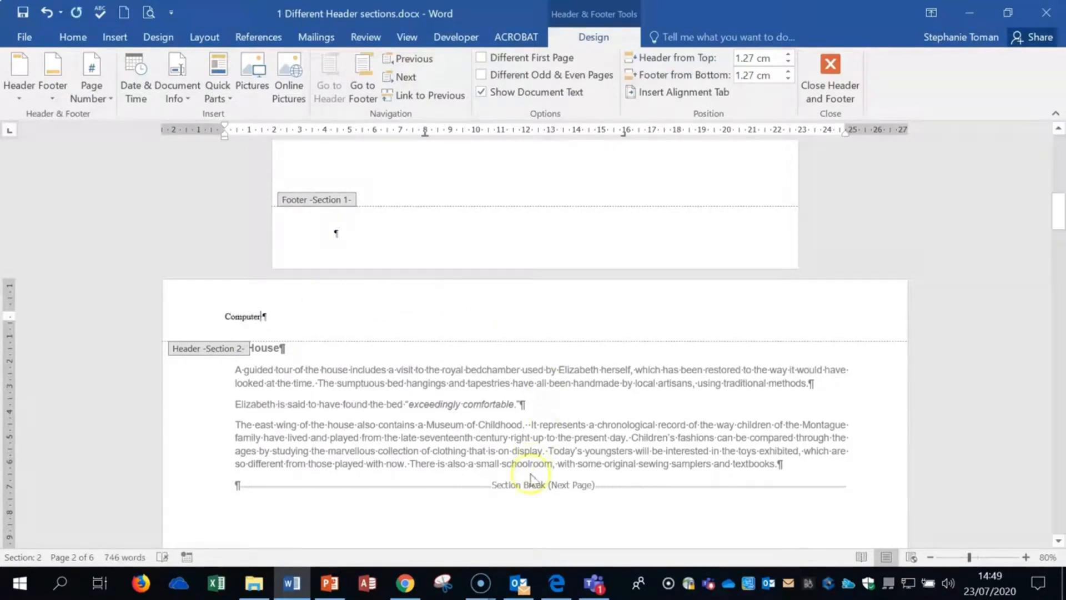
# Step: Compare the header text of the first three sections across the document
pyautogui.scroll(-3, 558, 500)
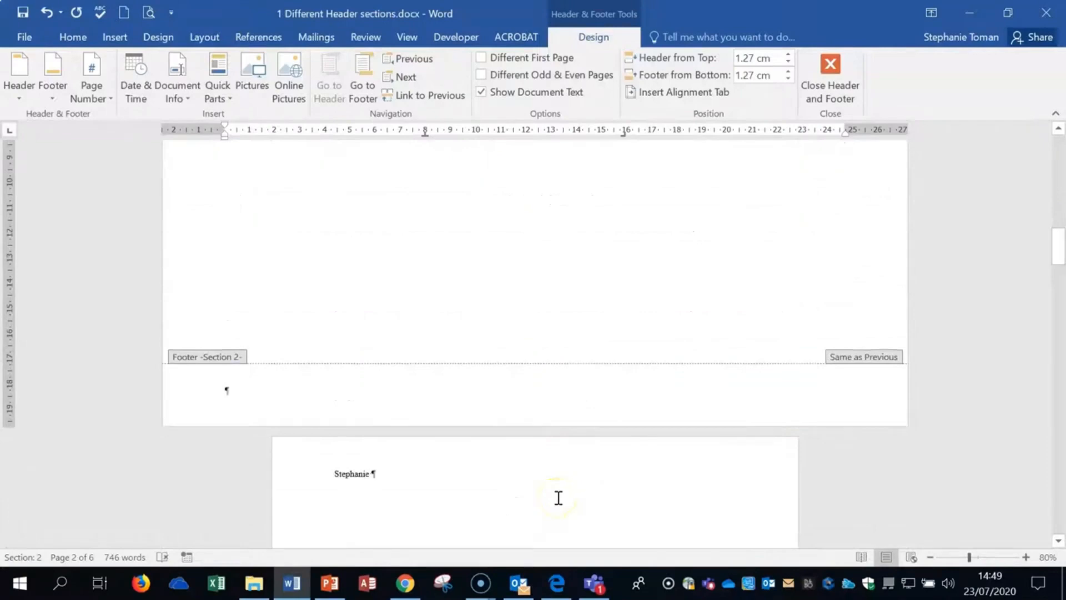
pyautogui.scroll(-3, 558, 497)
pyautogui.click(358, 379)
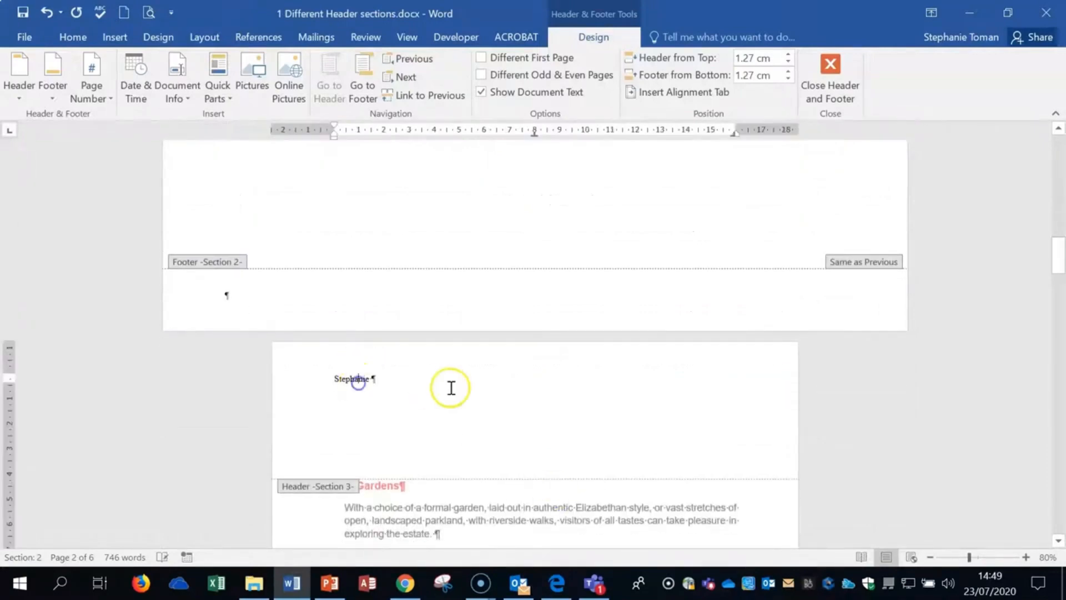
pyautogui.scroll(10, 451, 388)
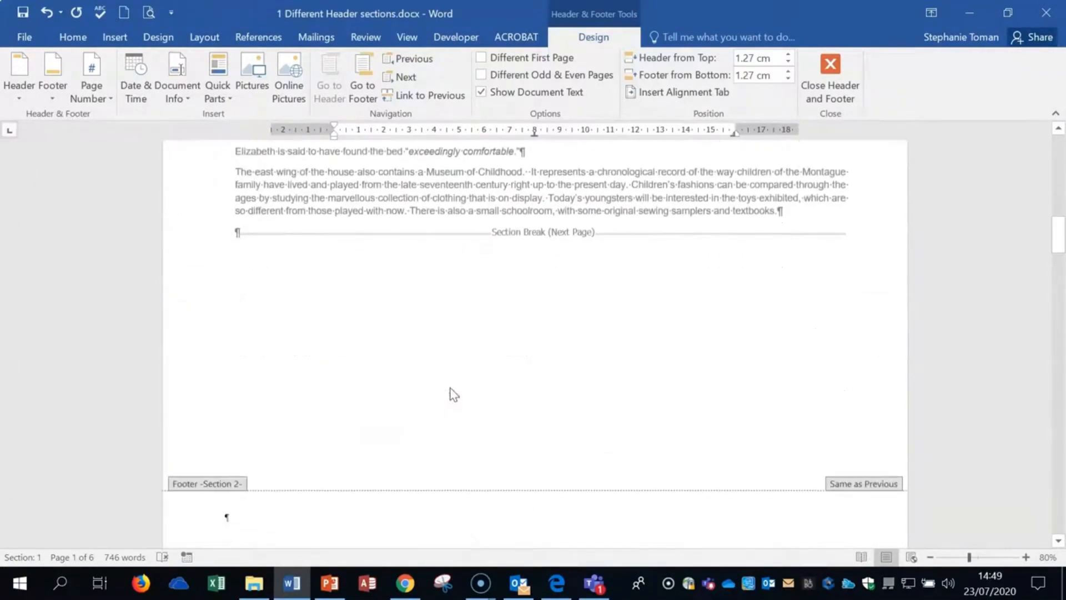
pyautogui.scroll(-10, 454, 394)
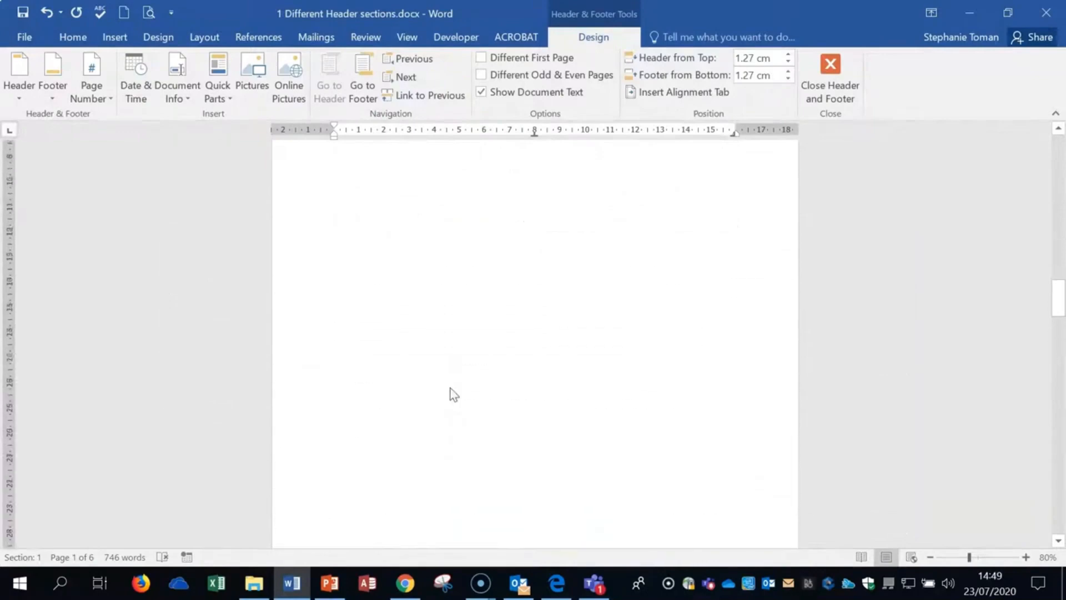
pyautogui.scroll(5, 454, 394)
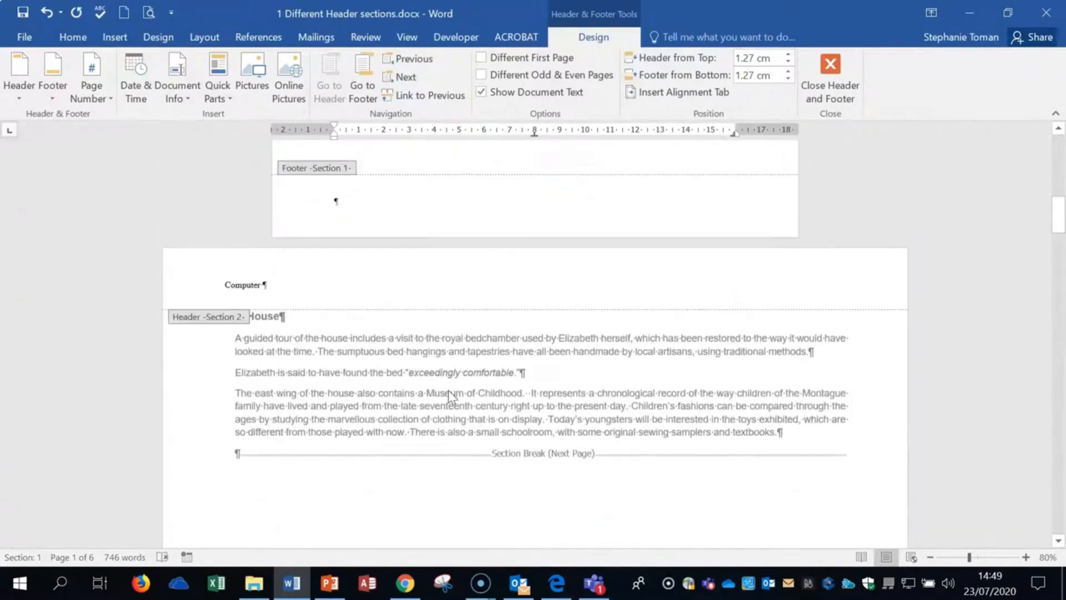
pyautogui.scroll(5, 450, 395)
pyautogui.scroll(7, 451, 397)
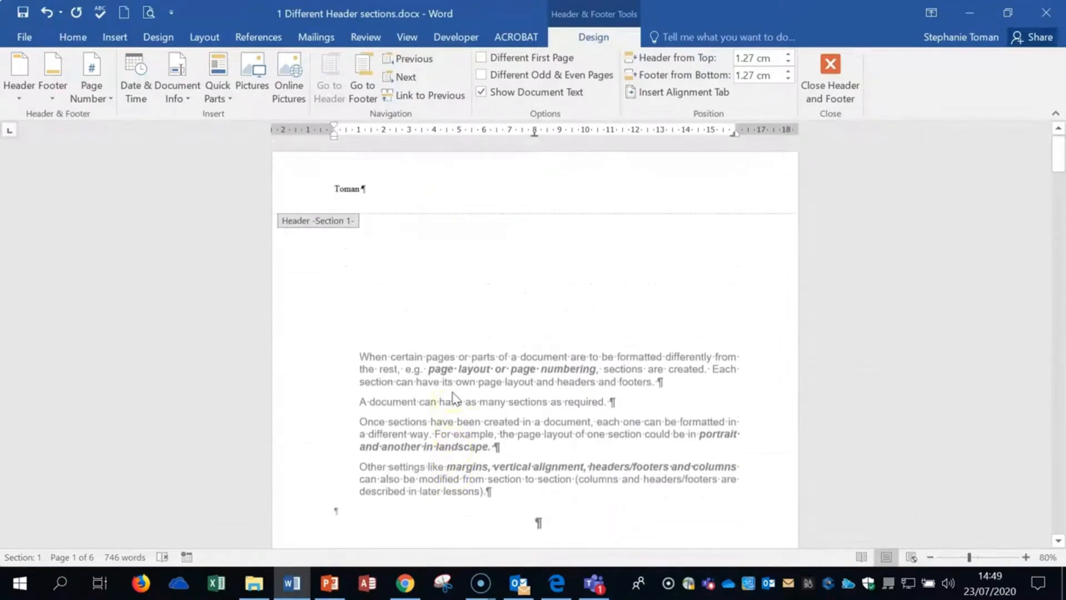
pyautogui.scroll(-7, 454, 396)
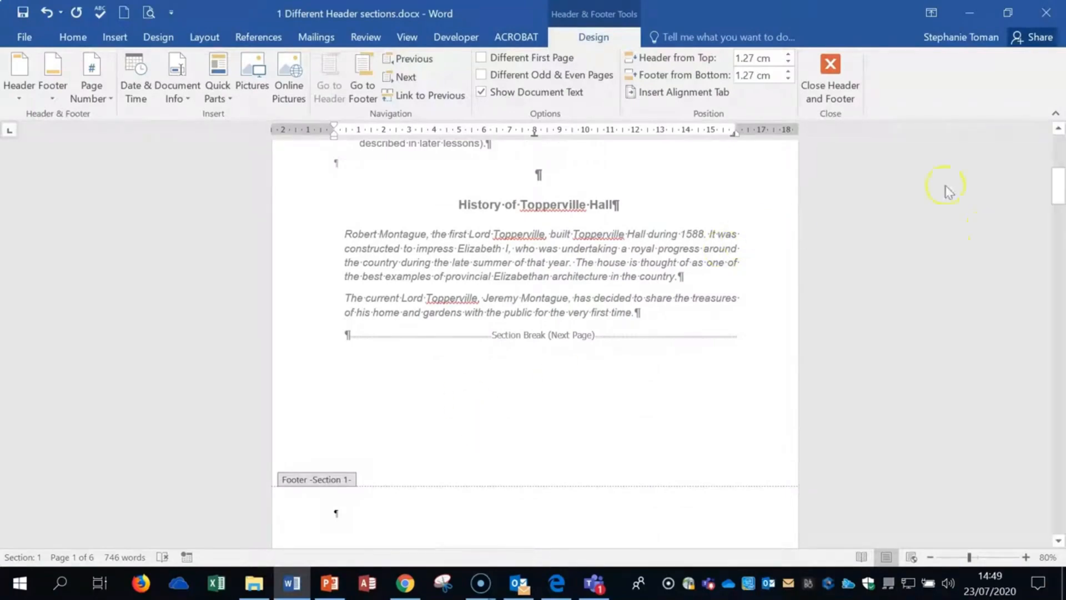
# Step: Leave header editing and close "1 Different Header sections.docx" without saving the changes
pyautogui.click(833, 69)
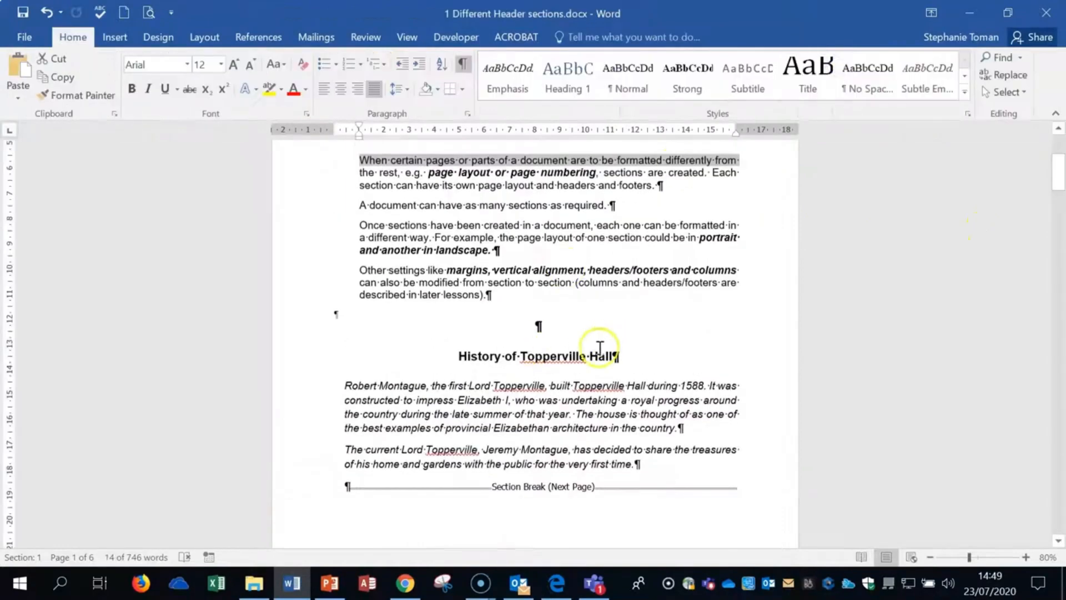
pyautogui.click(1044, 16)
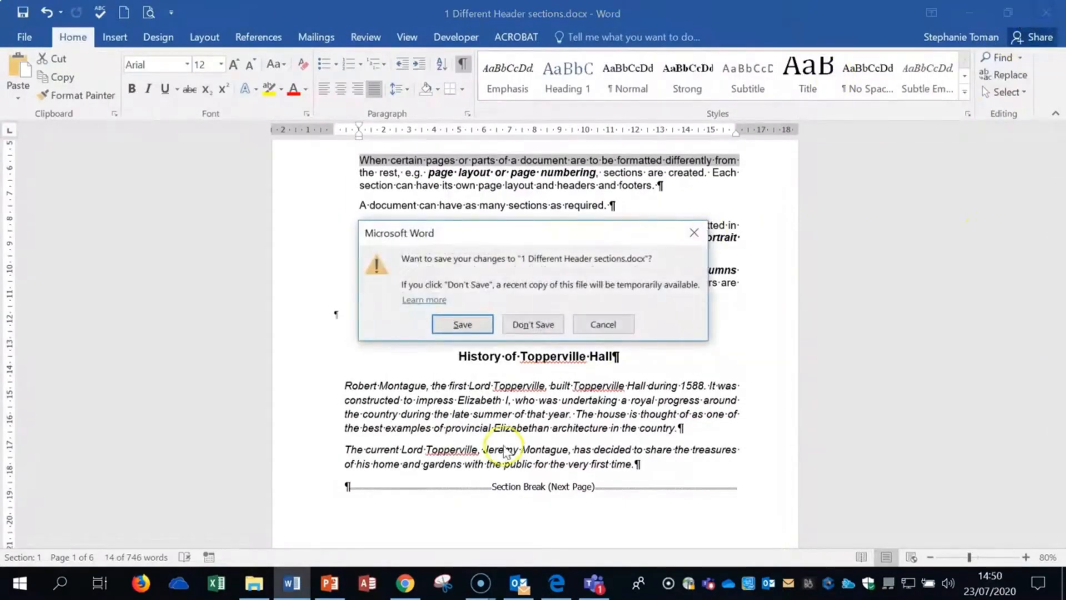
pyautogui.click(531, 322)
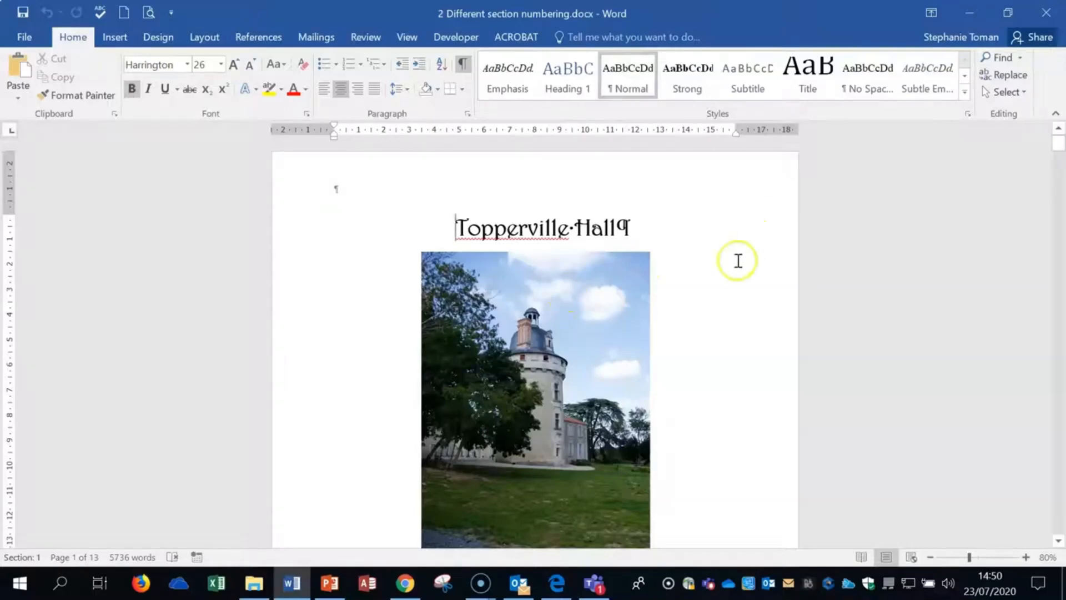
# Step: Insert a Plain Number 2 page number at the bottom of the page in the section 1 footer of the cover page
pyautogui.click(707, 335)
pyautogui.scroll(-5, 706, 335)
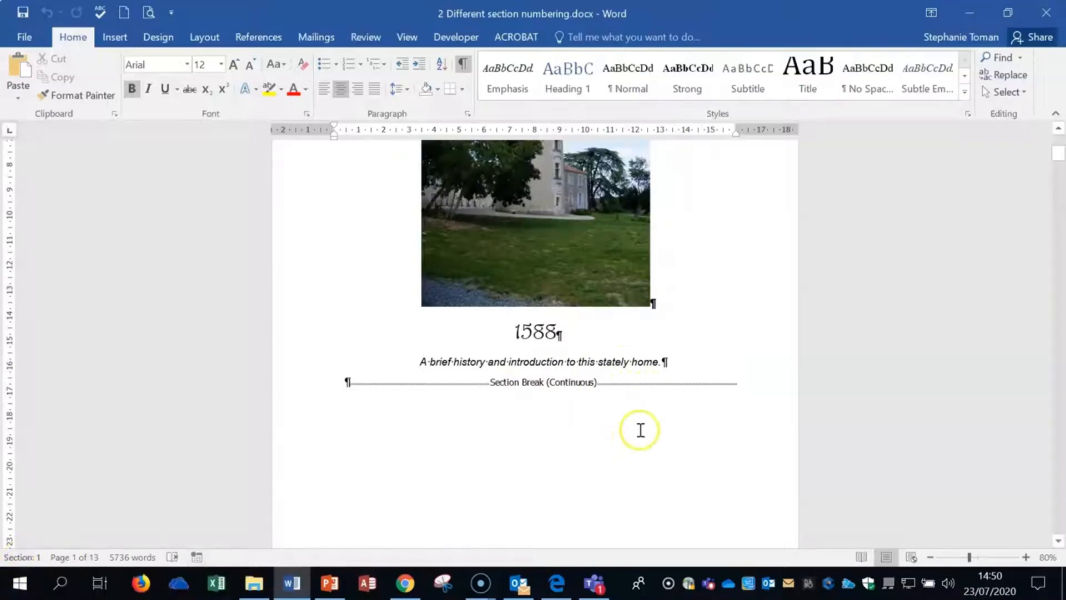
pyautogui.scroll(-6, 650, 425)
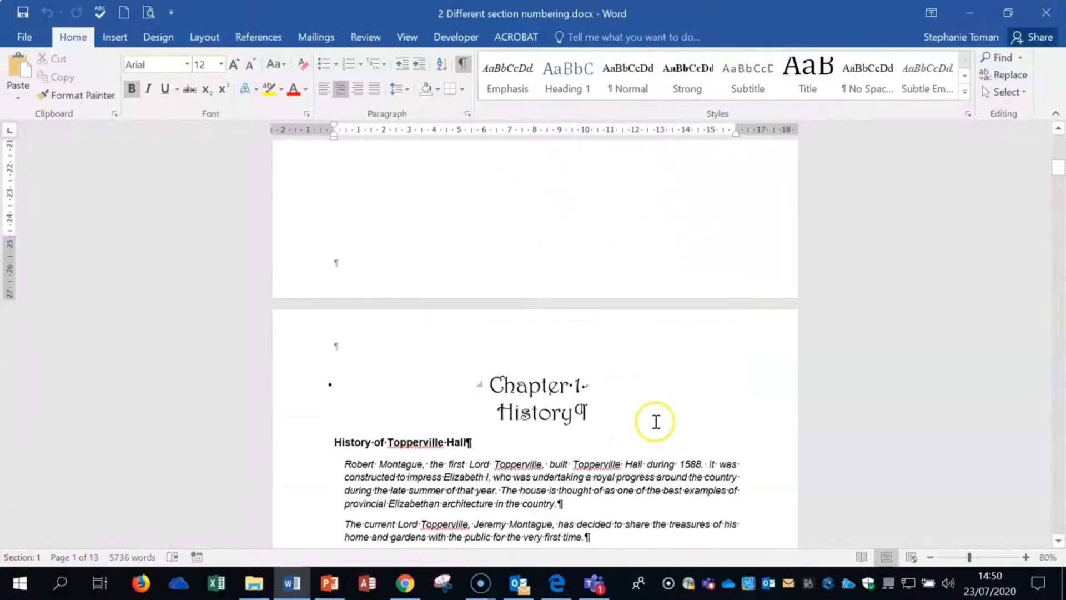
pyautogui.doubleClick(539, 275)
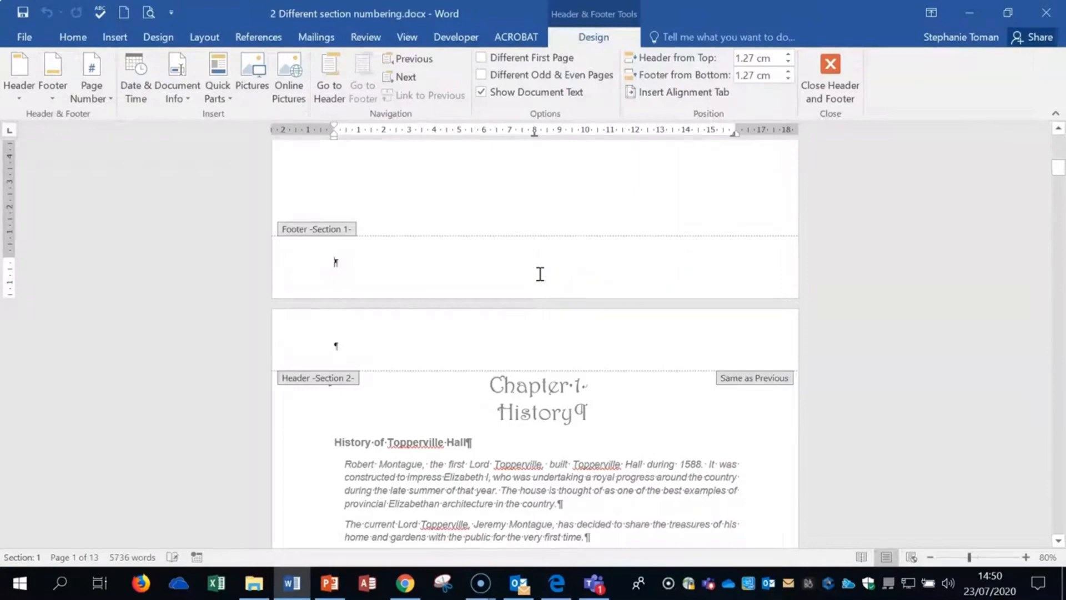
pyautogui.click(110, 98)
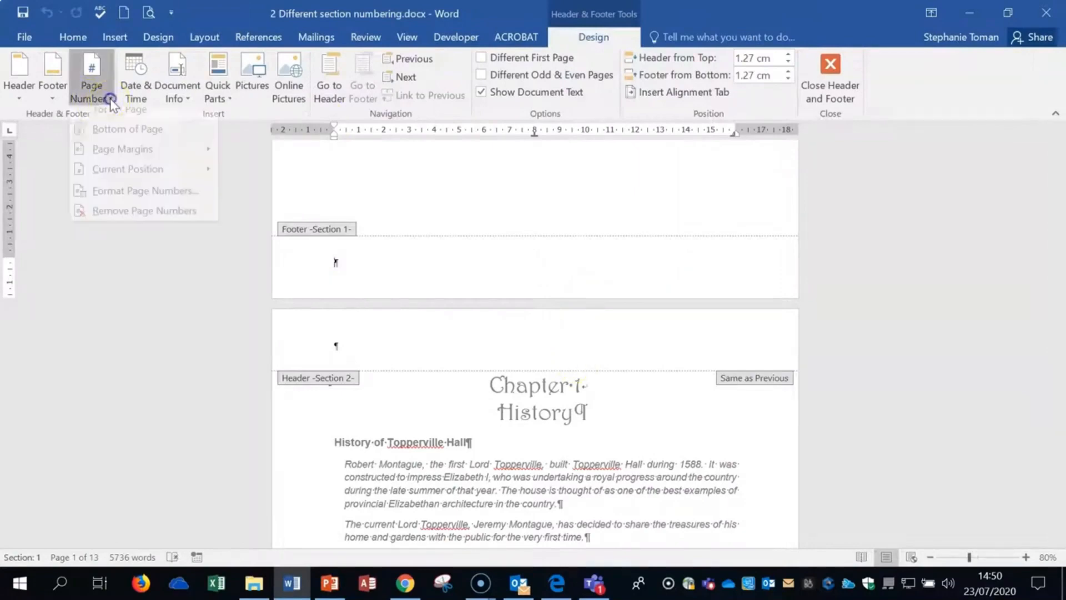
pyautogui.click(121, 136)
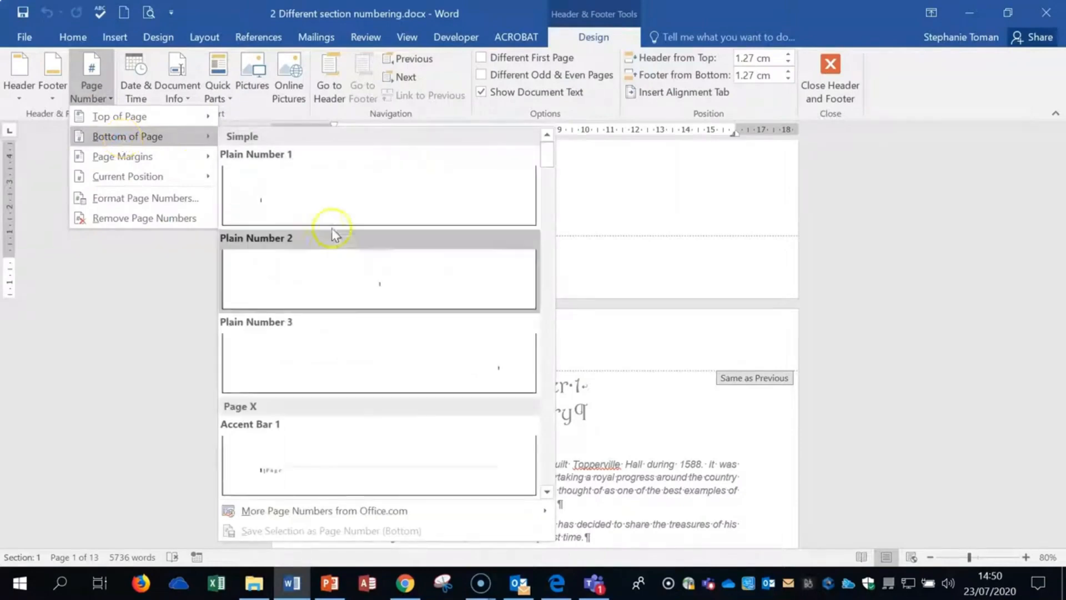
pyautogui.click(379, 297)
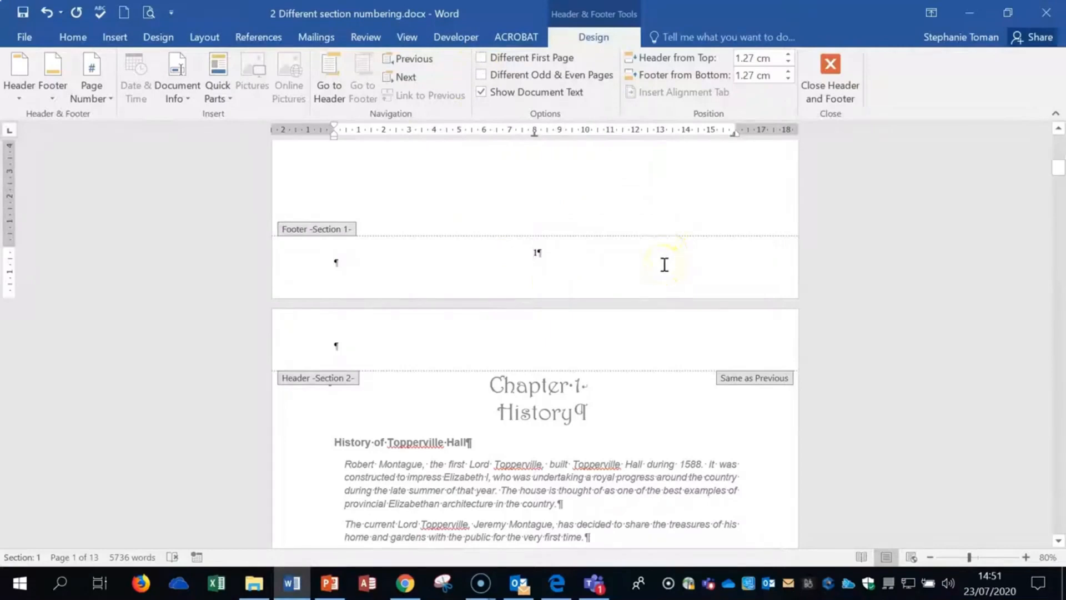
# Step: Examine how the page numbers run through the section 1 and section 2 footers up to Chapter 2
pyautogui.scroll(-6, 664, 265)
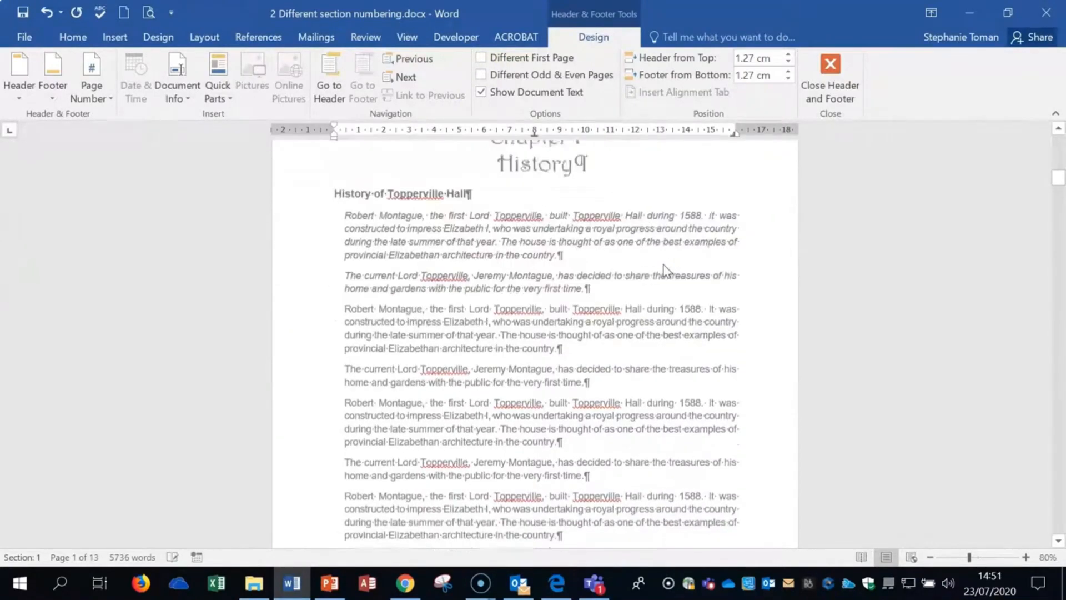
pyautogui.click(549, 418)
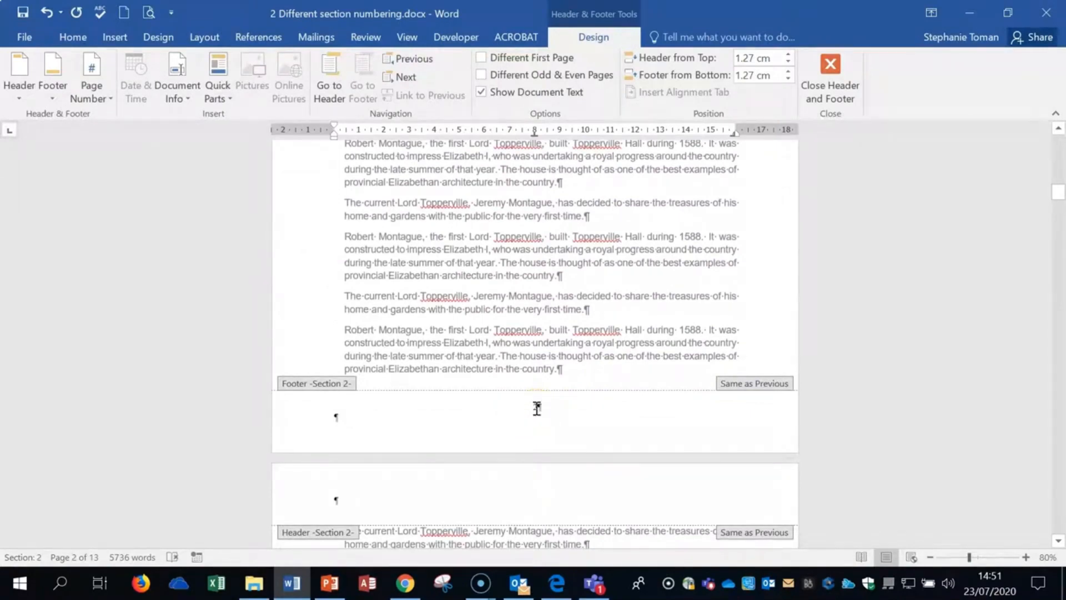
pyautogui.scroll(10, 536, 408)
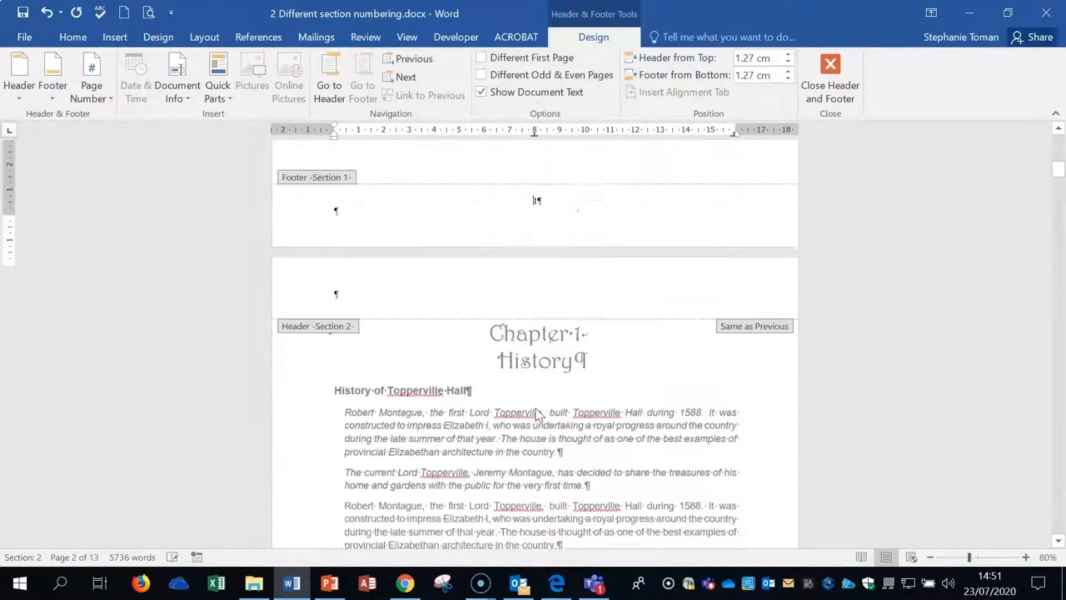
pyautogui.scroll(1, 536, 414)
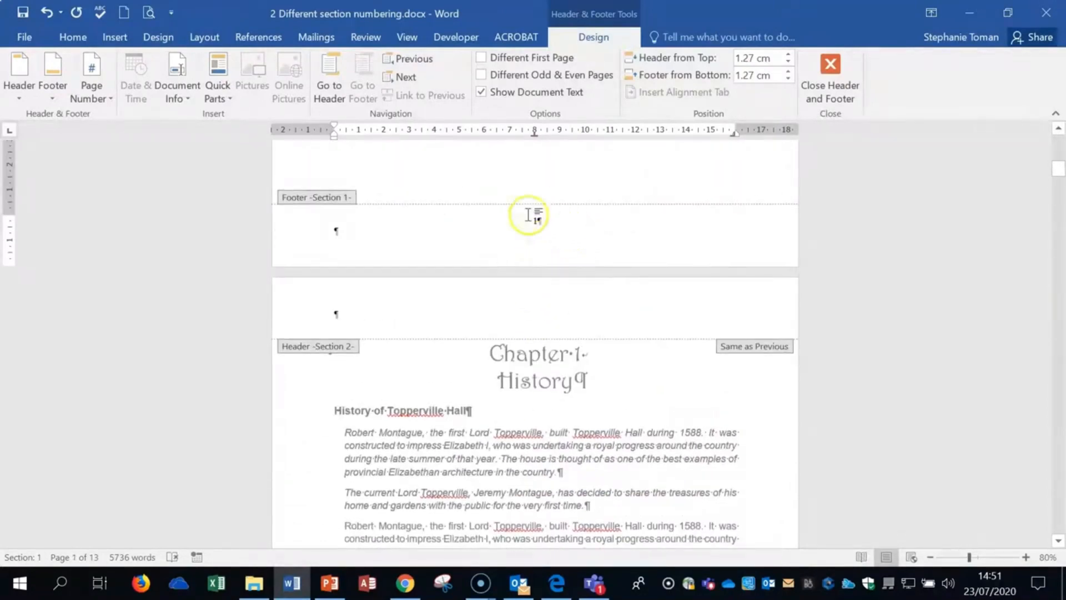
pyautogui.scroll(-8, 574, 221)
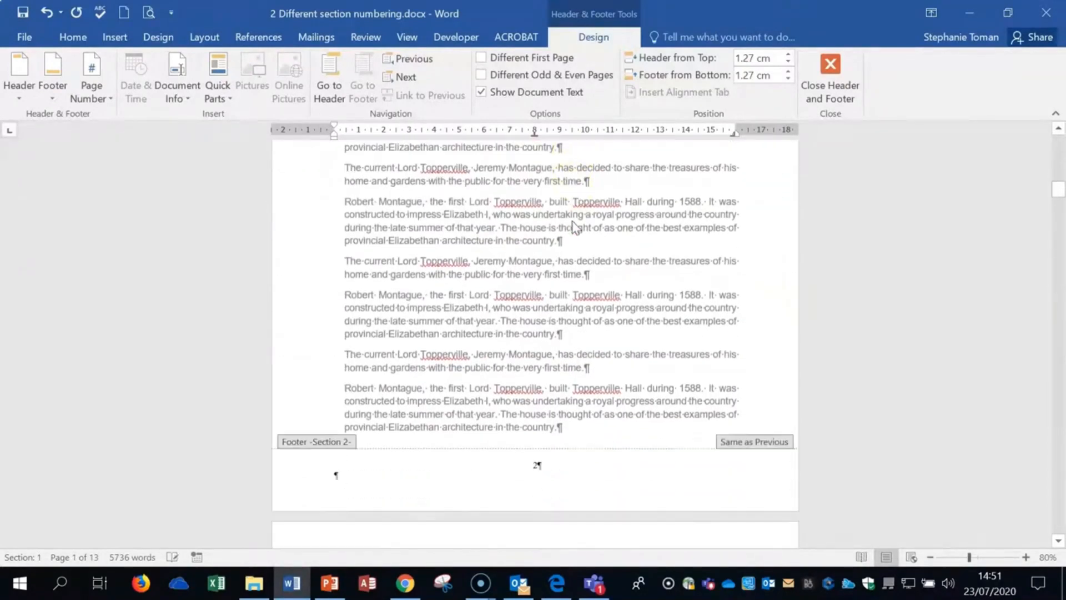
pyautogui.scroll(-7, 573, 226)
pyautogui.click(544, 285)
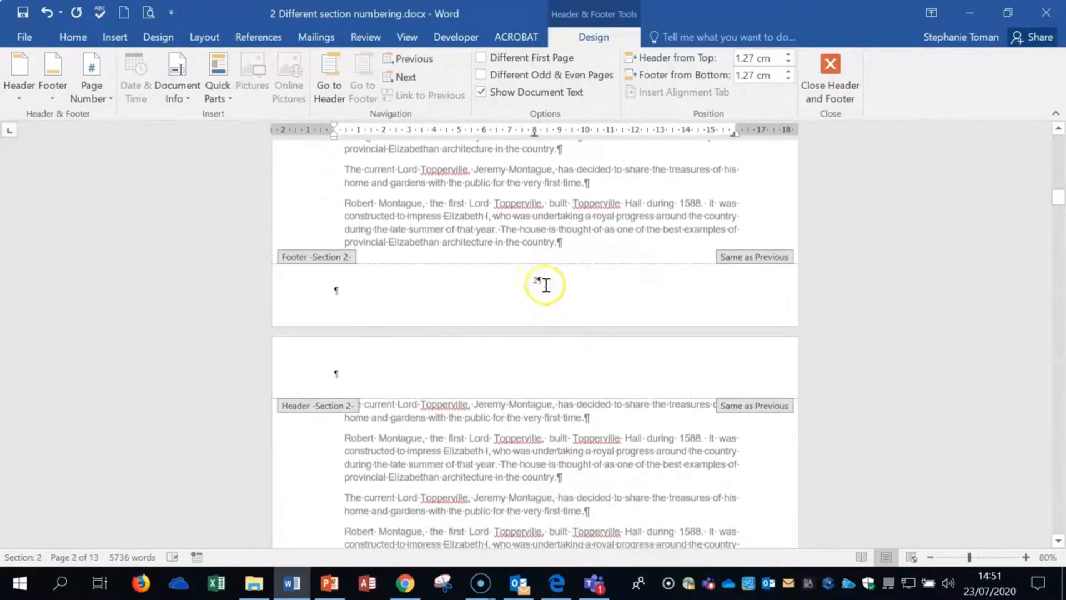
pyautogui.scroll(-18, 567, 297)
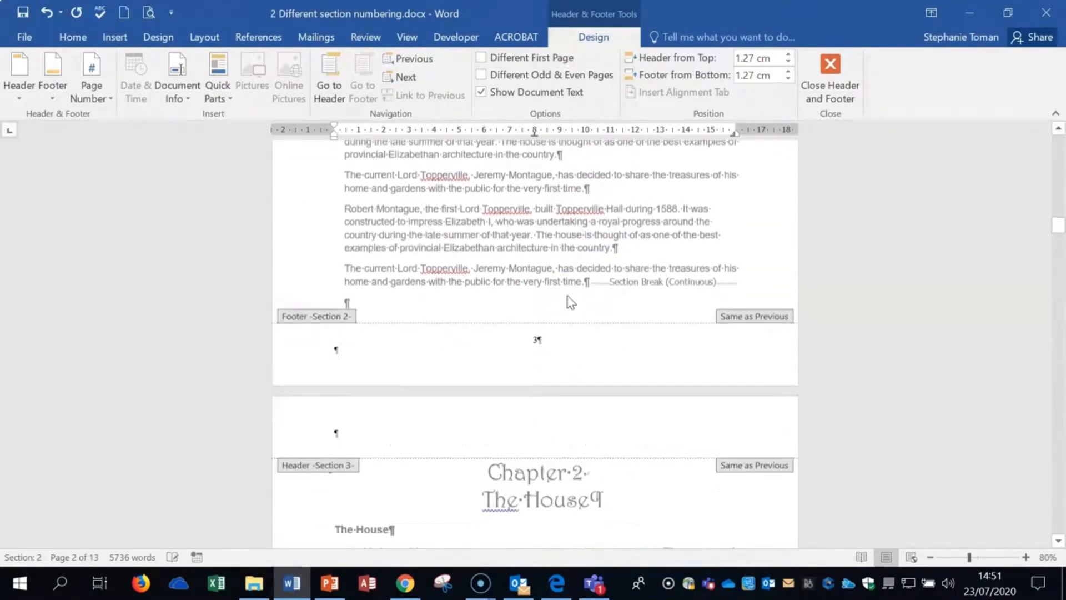
# Step: Unlink the section 2 footer on the first Chapter 1 page from the previous section's footer
pyautogui.scroll(15, 571, 303)
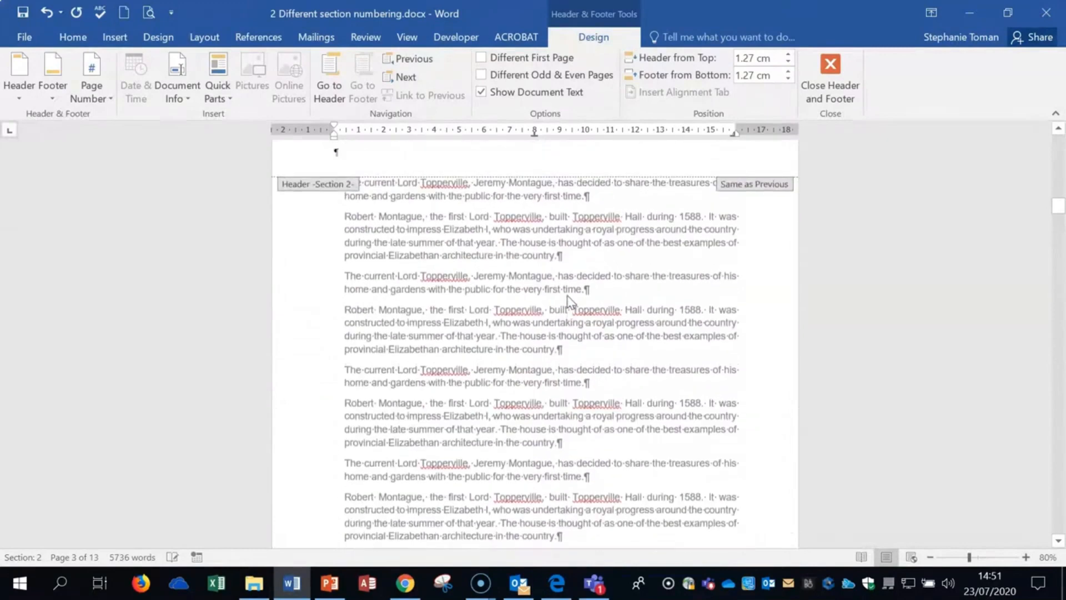
pyautogui.scroll(5, 555, 300)
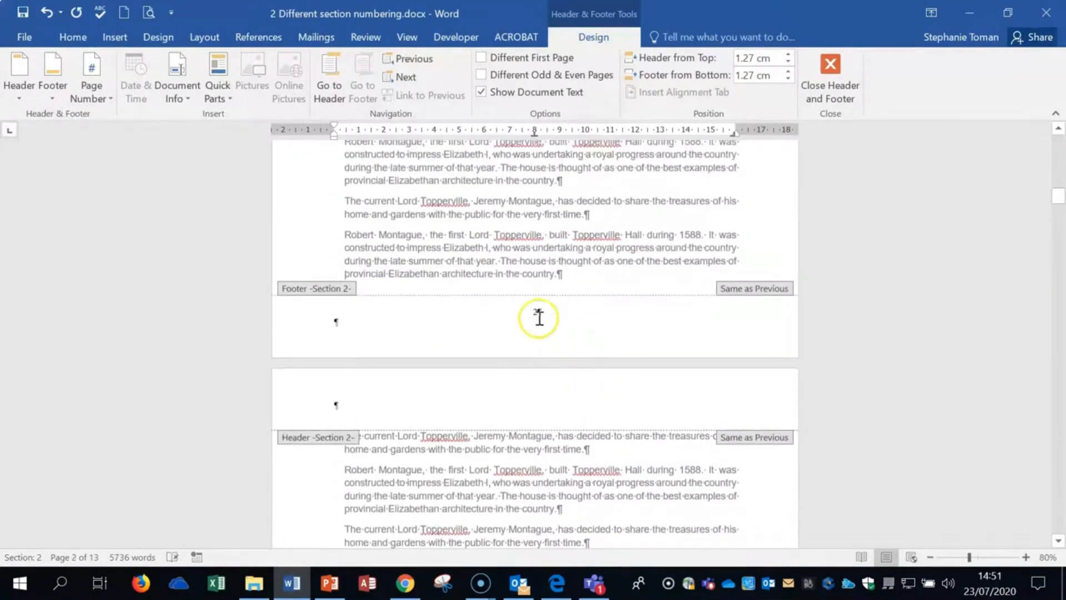
pyautogui.click(536, 314)
pyautogui.doubleClick(536, 309)
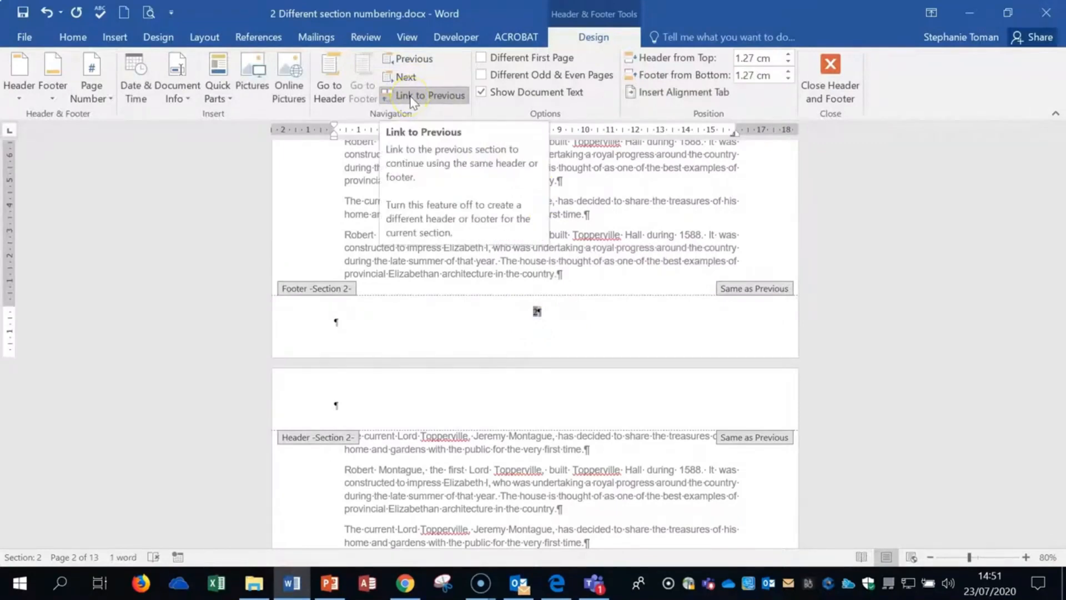
pyautogui.click(411, 98)
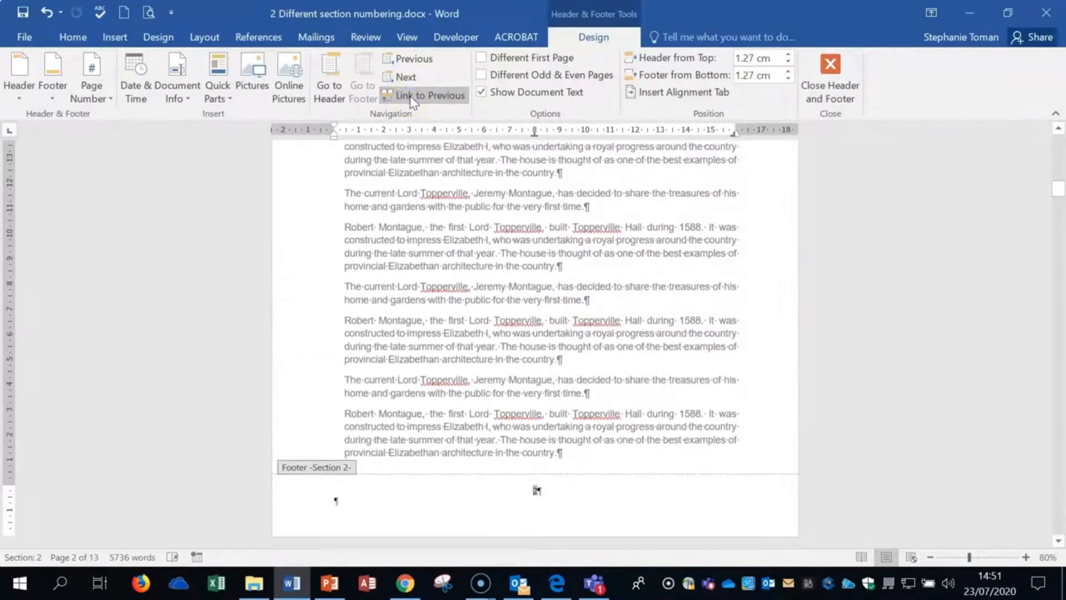
# Step: Delete the page number from the section 1 footer on the cover page
pyautogui.scroll(10, 557, 236)
pyautogui.click(536, 190)
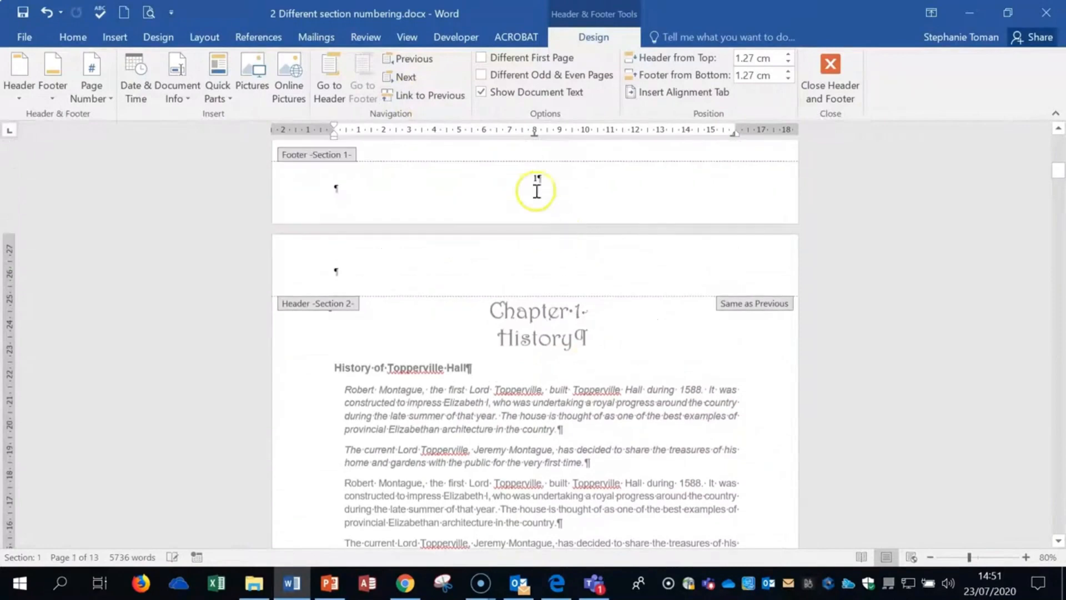
pyautogui.doubleClick(535, 178)
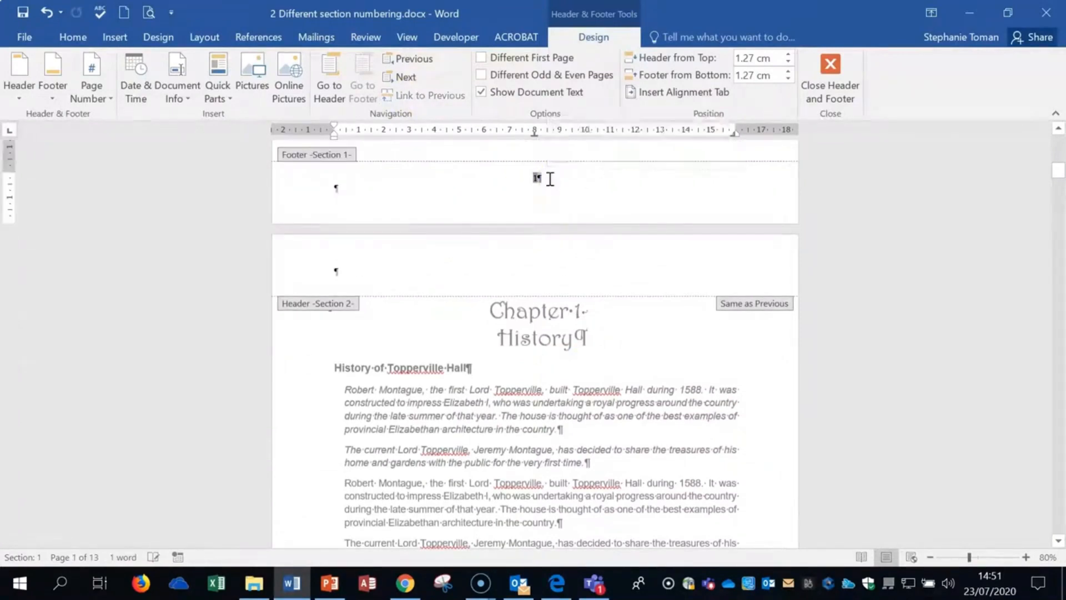
pyautogui.hotkey('ctrl', 'z')
pyautogui.click(617, 214)
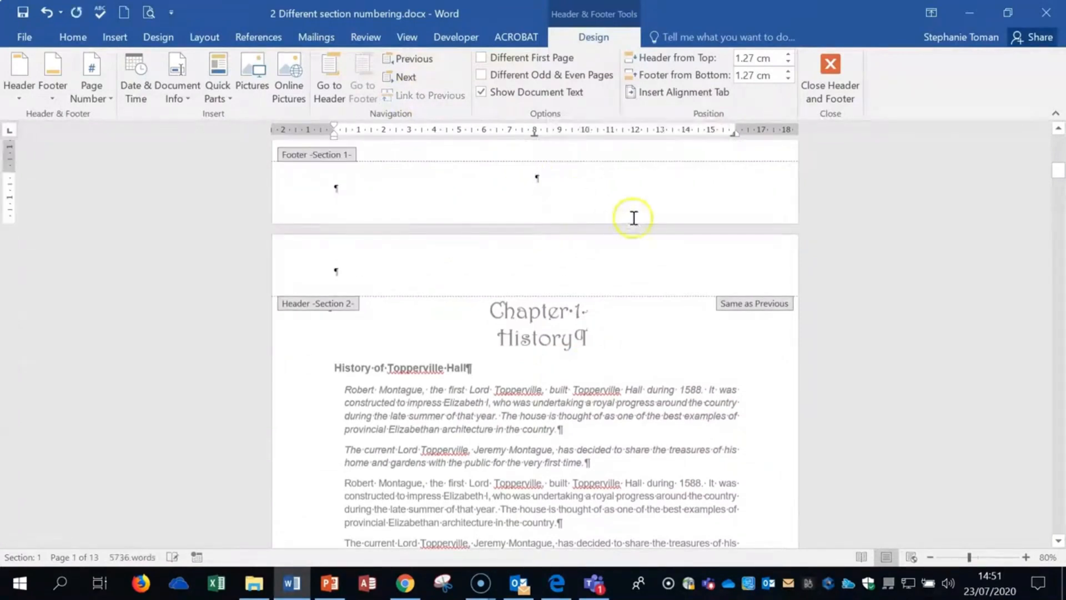
# Step: Set the section 2 page numbering to start at 1 instead of continuing from the previous section
pyautogui.scroll(-10, 634, 218)
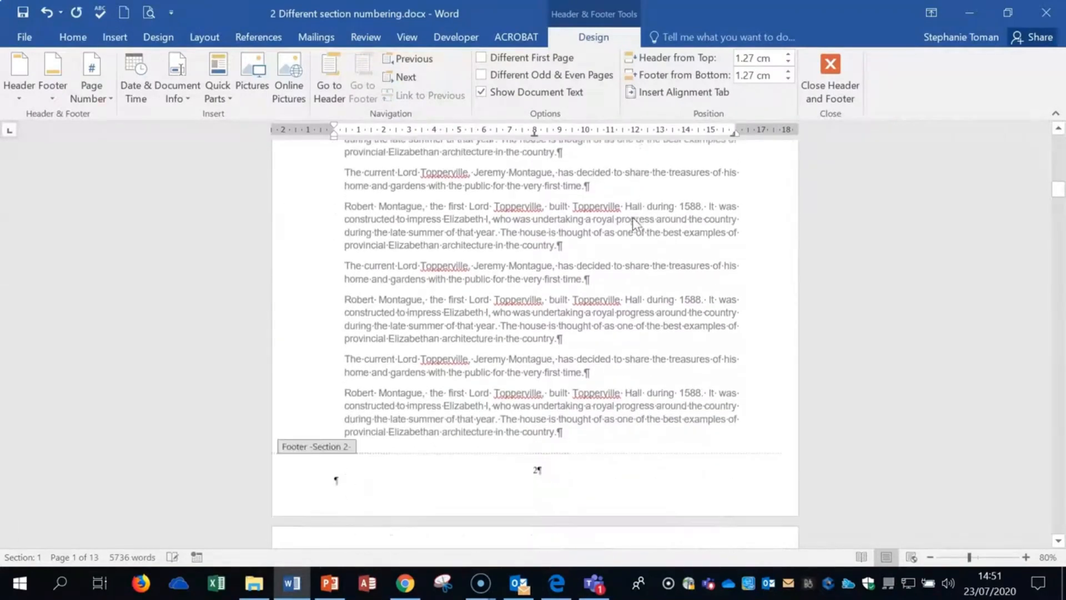
pyautogui.click(536, 300)
pyautogui.doubleClick(536, 300)
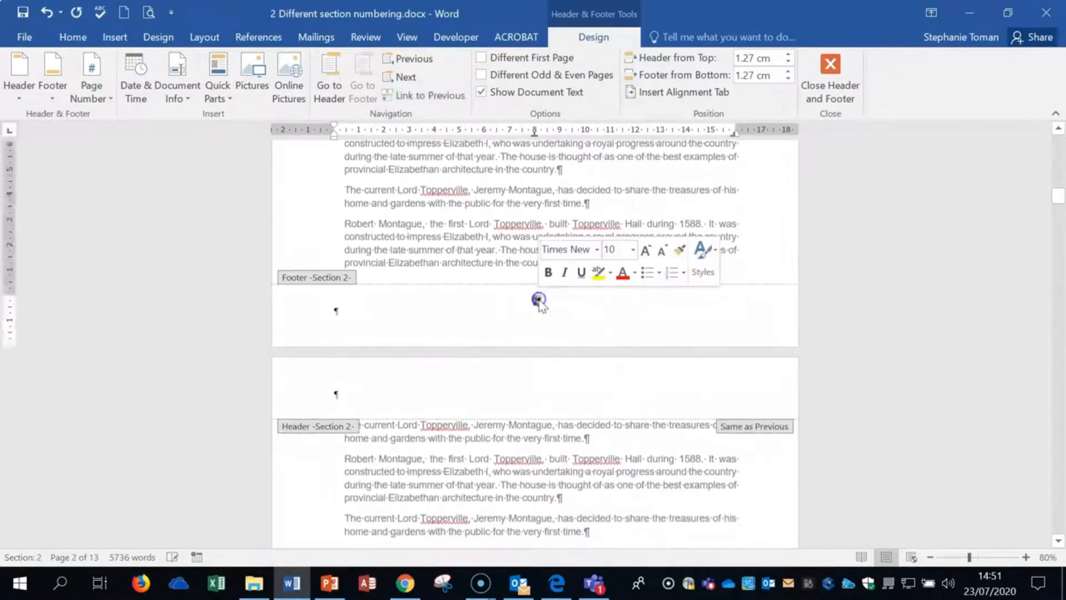
pyautogui.rightClick(537, 301)
pyautogui.click(620, 463)
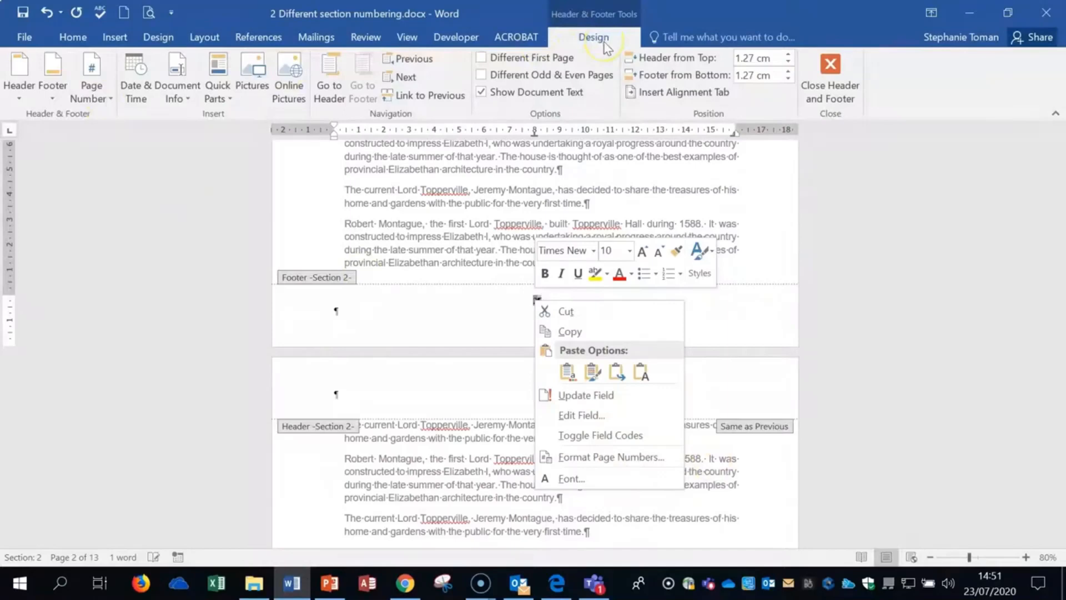
pyautogui.click(110, 99)
pyautogui.click(106, 98)
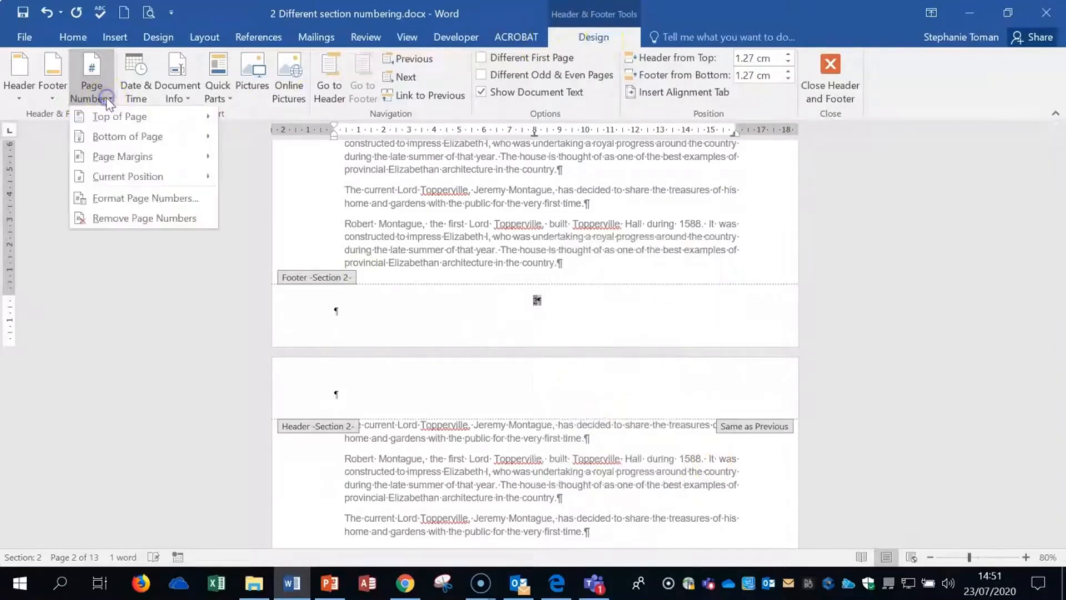
pyautogui.click(99, 200)
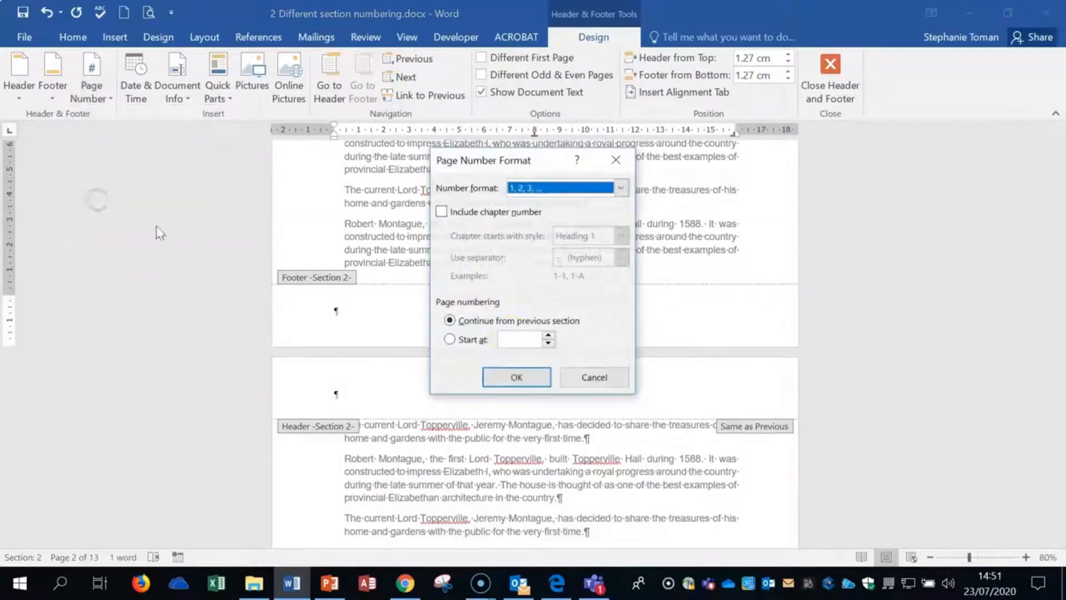
pyautogui.click(450, 339)
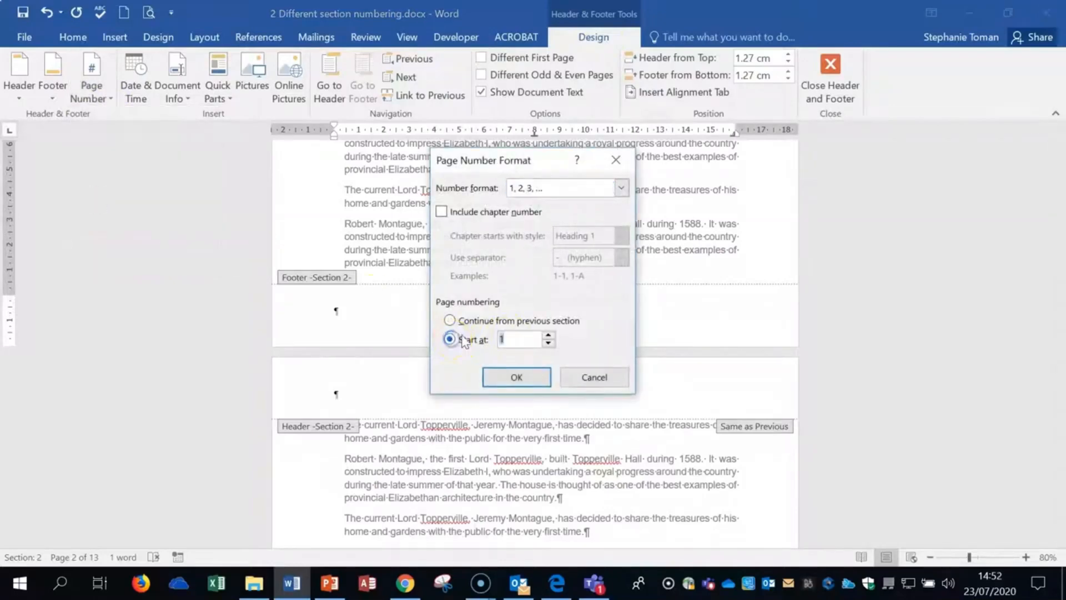
pyautogui.moveTo(544, 161); pyautogui.dragTo(831, 163)
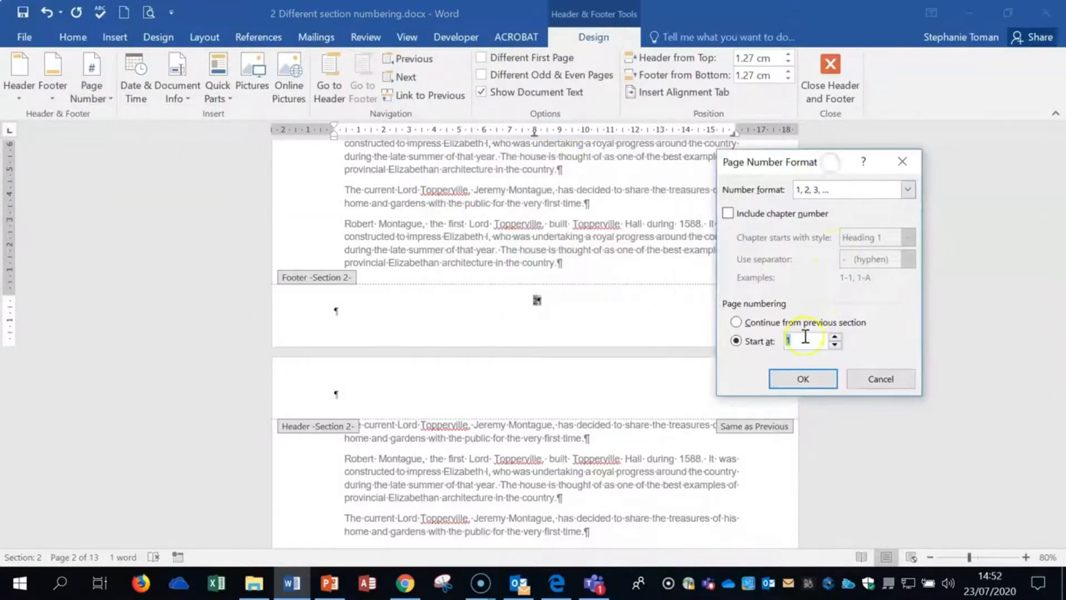
pyautogui.click(802, 379)
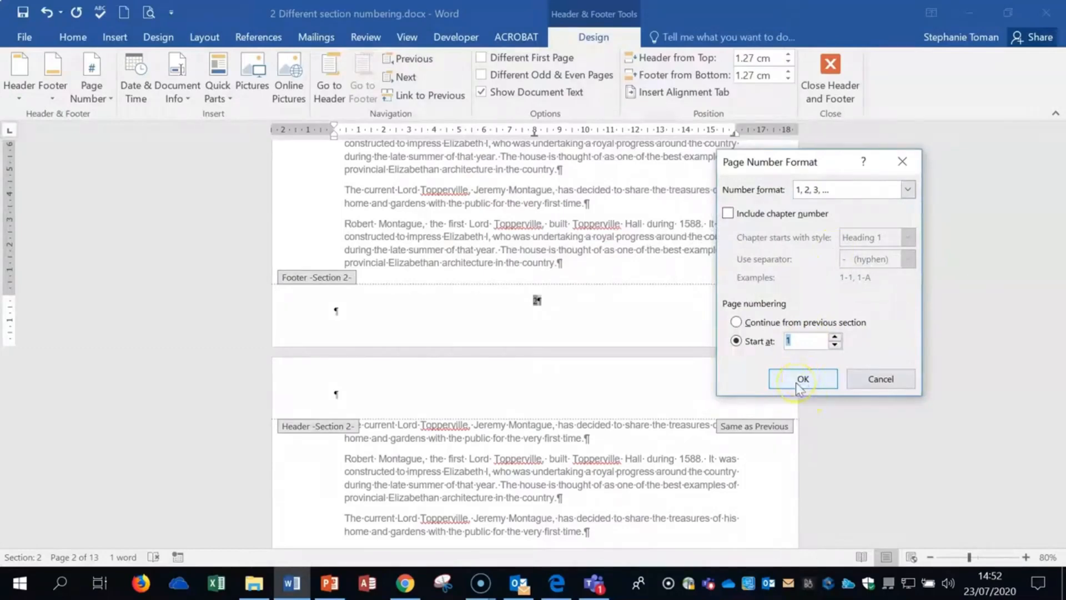
# Step: Check the footer page numbering from the cover page through the Chapter 1 pages and into Chapter 2
pyautogui.scroll(3, 766, 431)
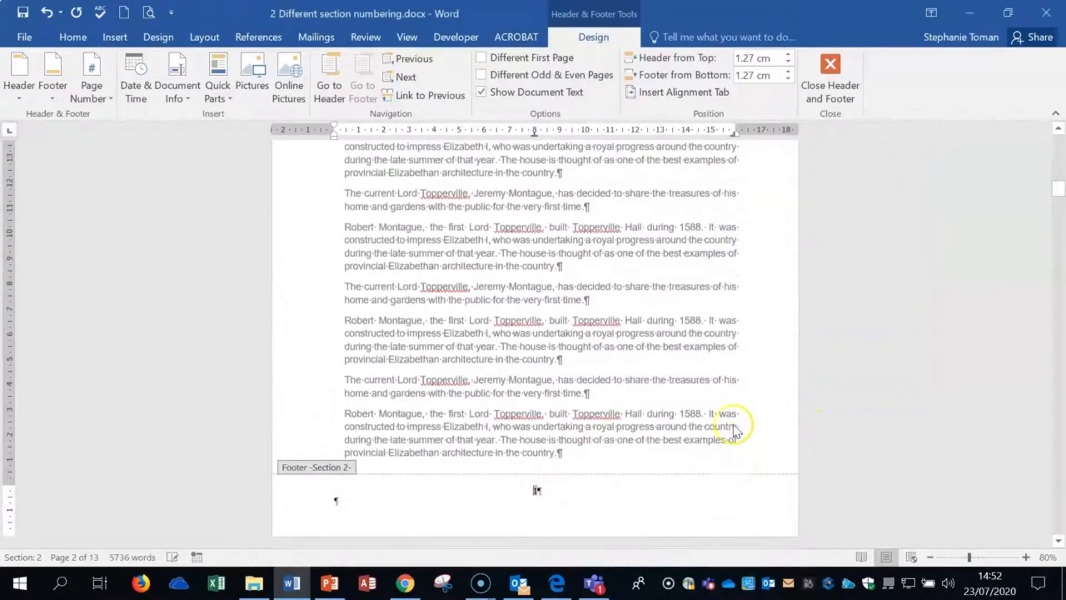
pyautogui.scroll(5, 733, 428)
pyautogui.scroll(5, 732, 420)
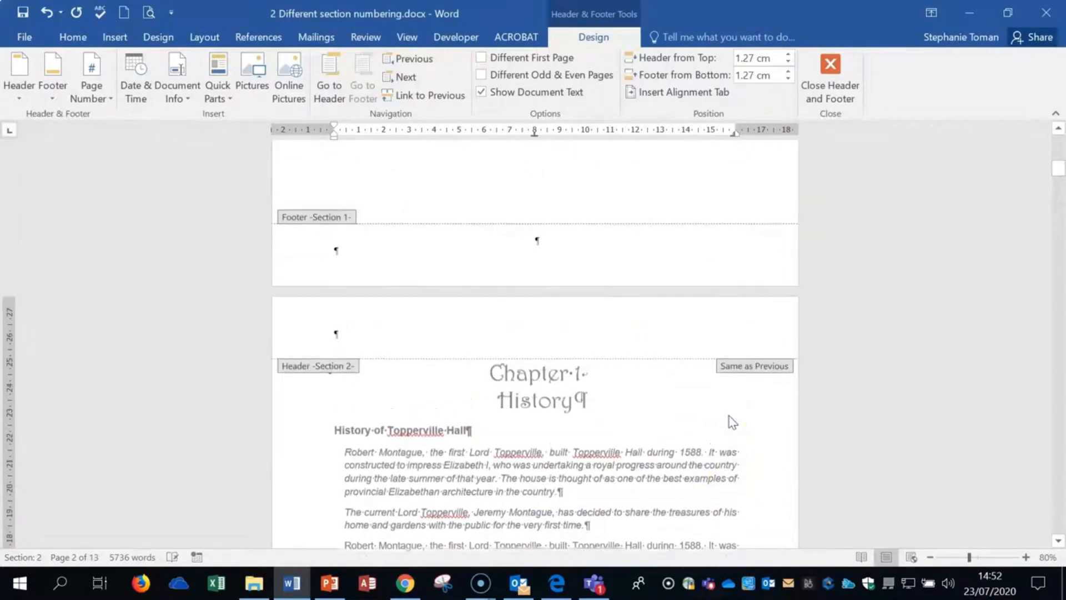
pyautogui.scroll(-5, 732, 423)
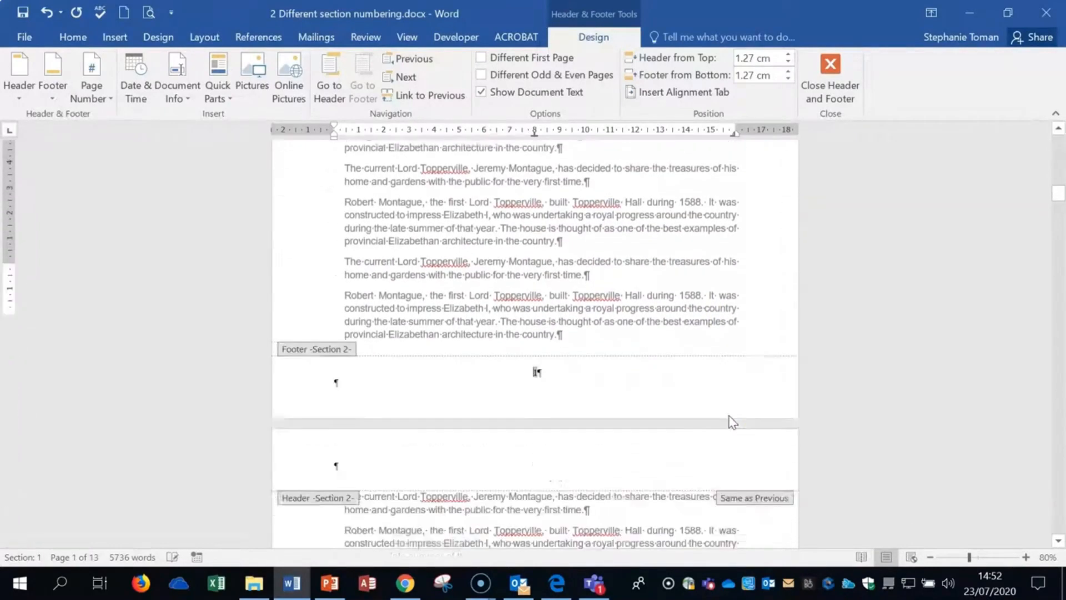
pyautogui.scroll(-10, 731, 422)
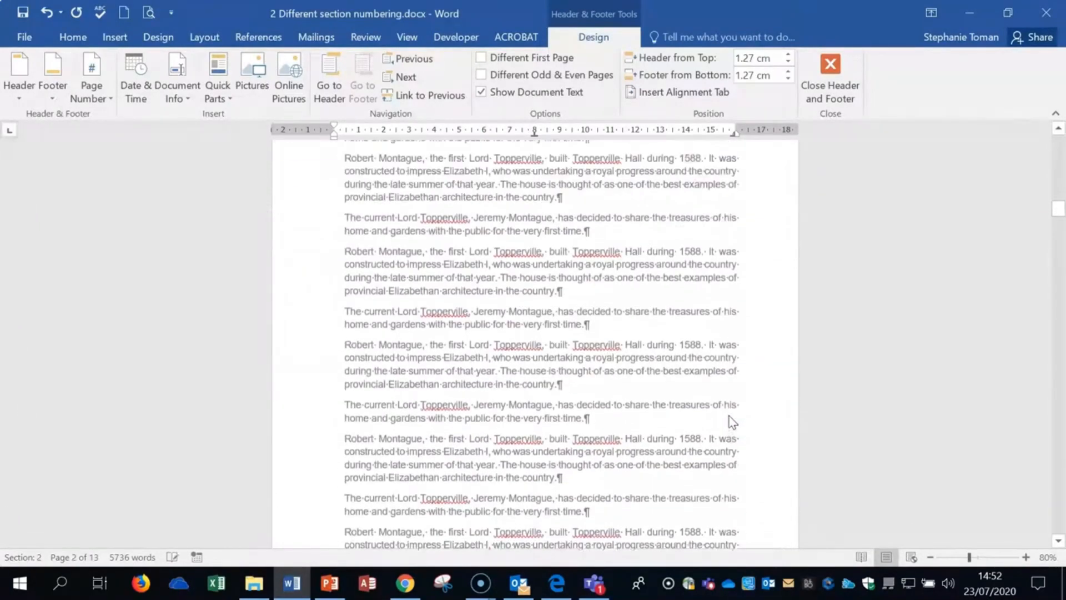
pyautogui.scroll(-15, 731, 422)
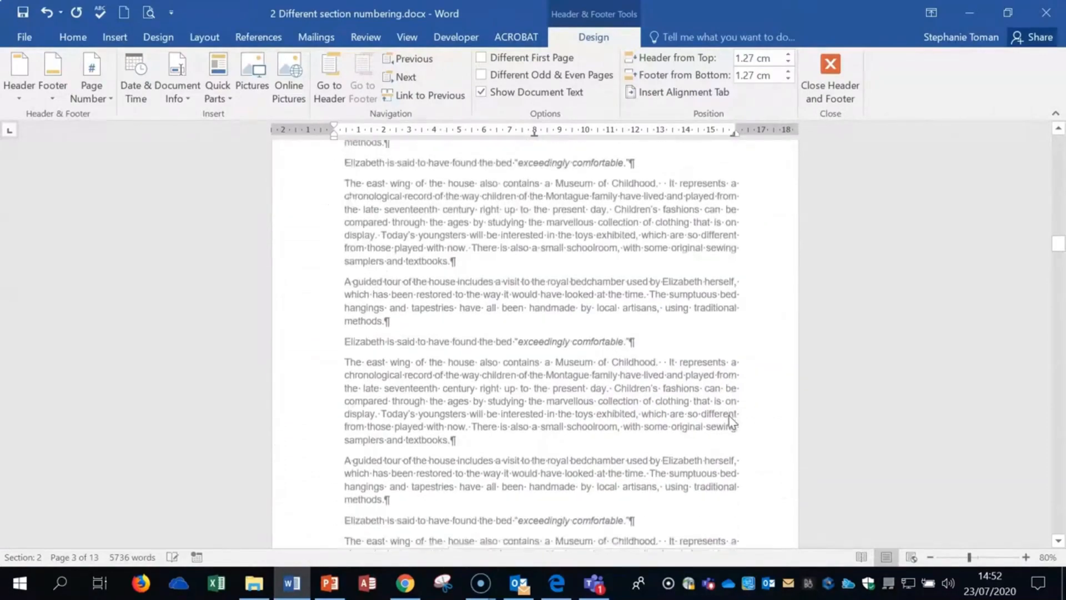
pyautogui.scroll(20, 731, 421)
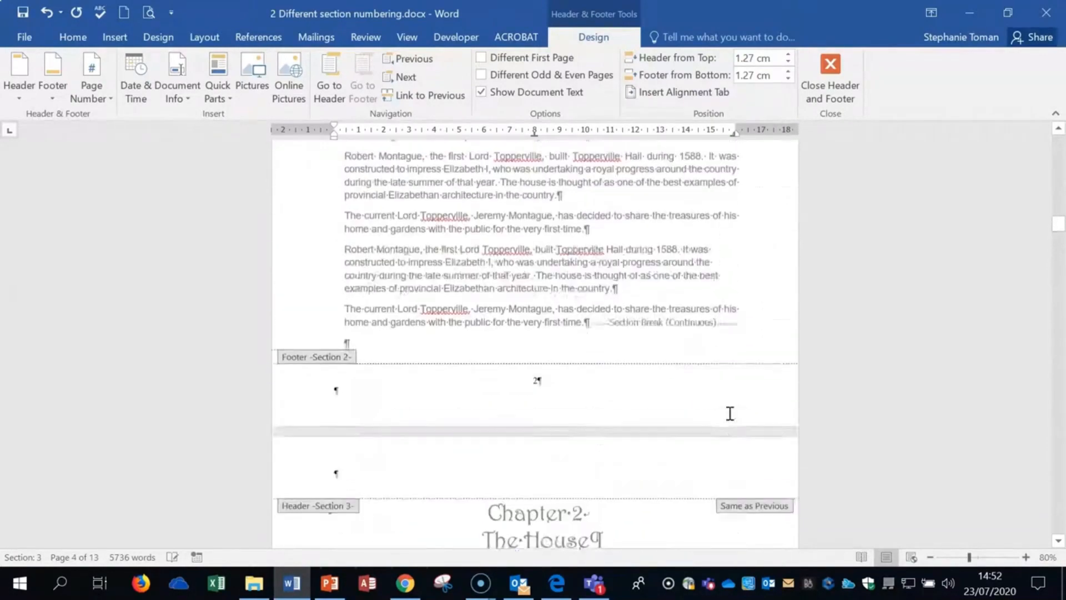
pyautogui.scroll(8, 730, 416)
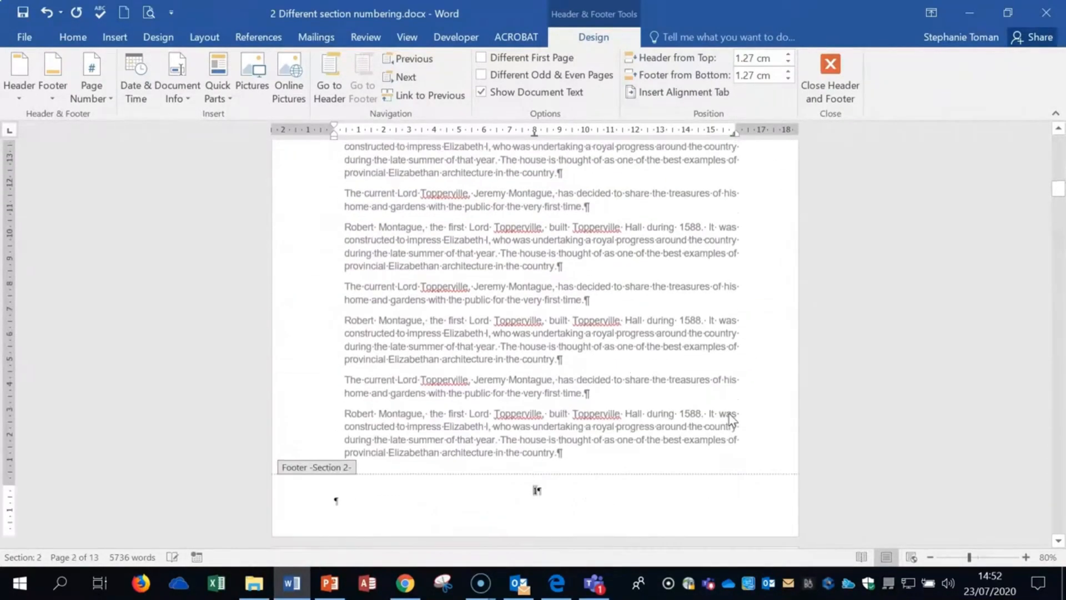
# Step: Close 2 Different section numbering.docx without saving the changes
pyautogui.click(1042, 17)
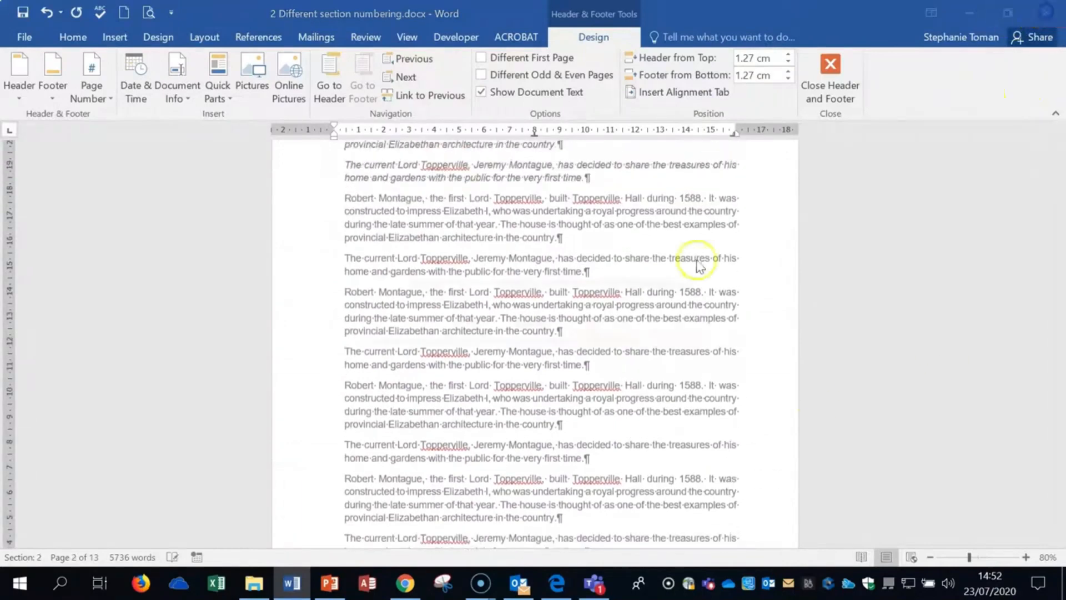
pyautogui.click(533, 323)
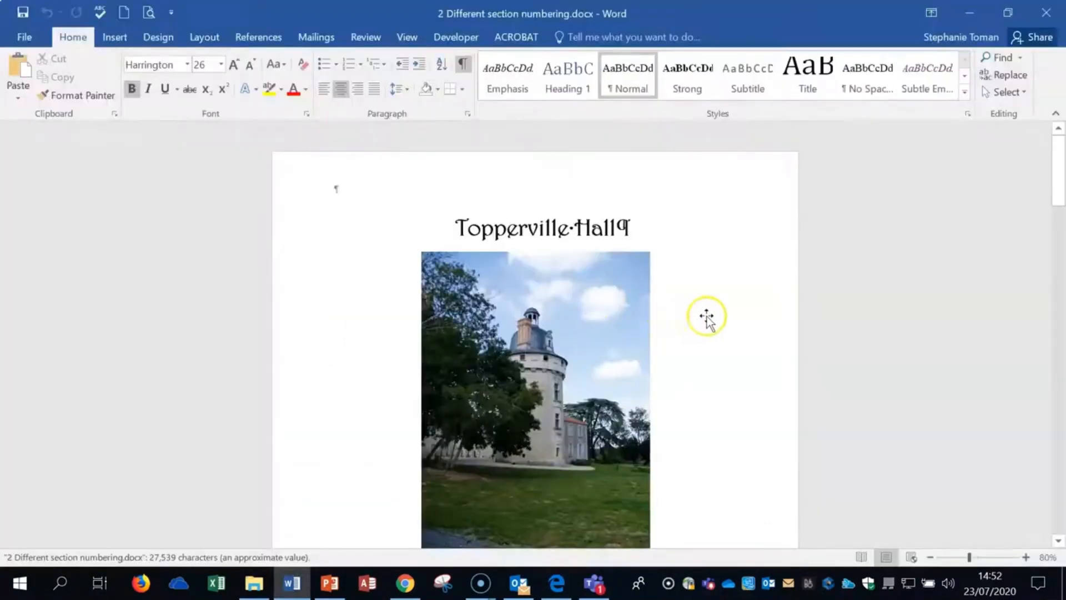
# Step: Insert a Plain Number 2 page number at the bottom of the page, starting from the section 1 footer on the cover page
pyautogui.scroll(-5, 708, 318)
pyautogui.scroll(-3, 710, 321)
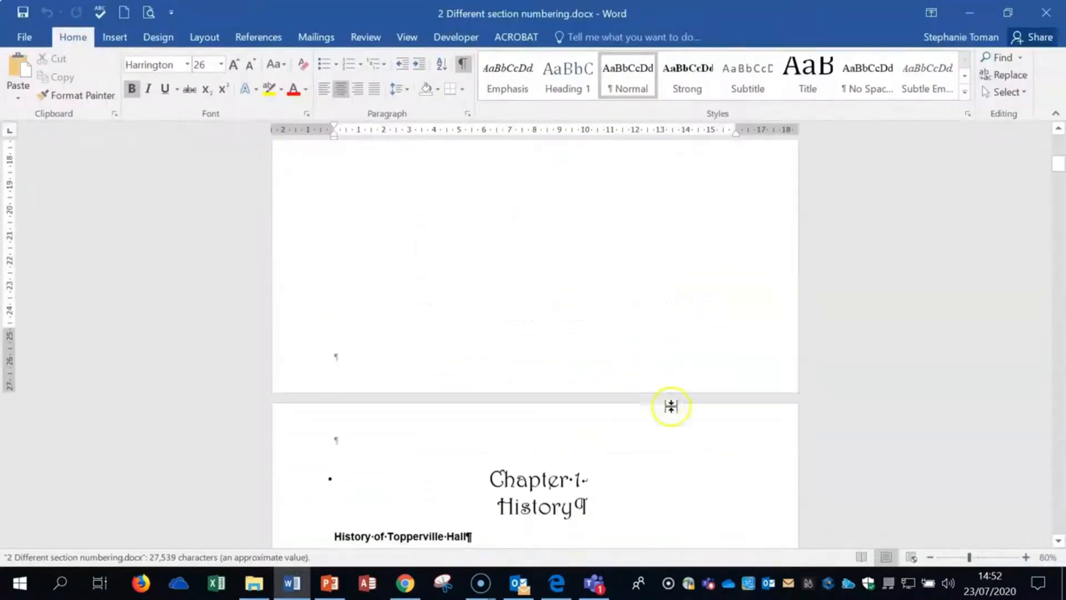
pyautogui.doubleClick(556, 362)
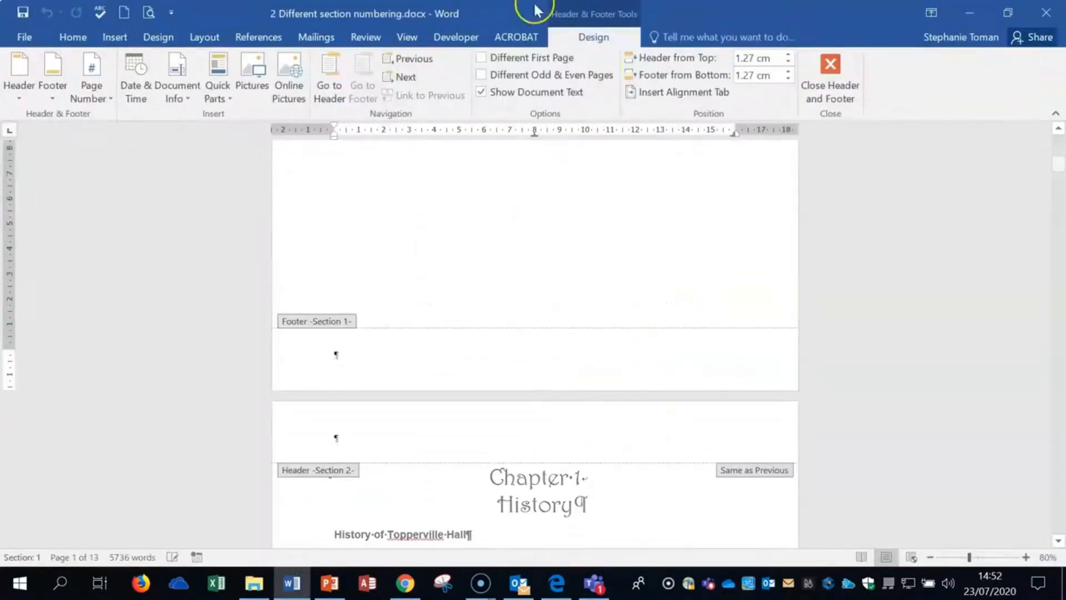
pyautogui.click(99, 94)
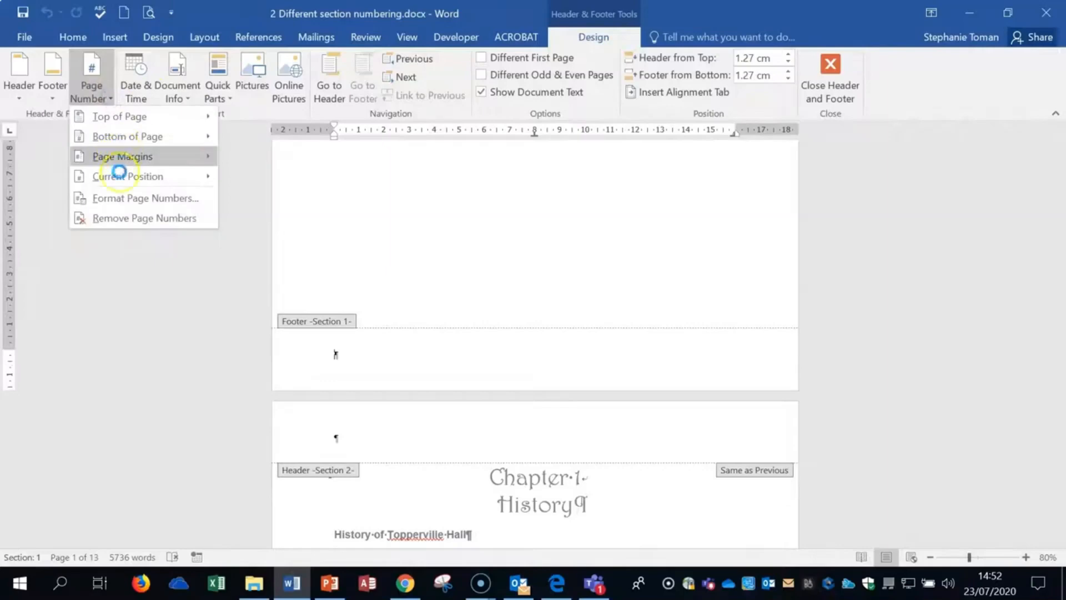
pyautogui.moveTo(133, 143)
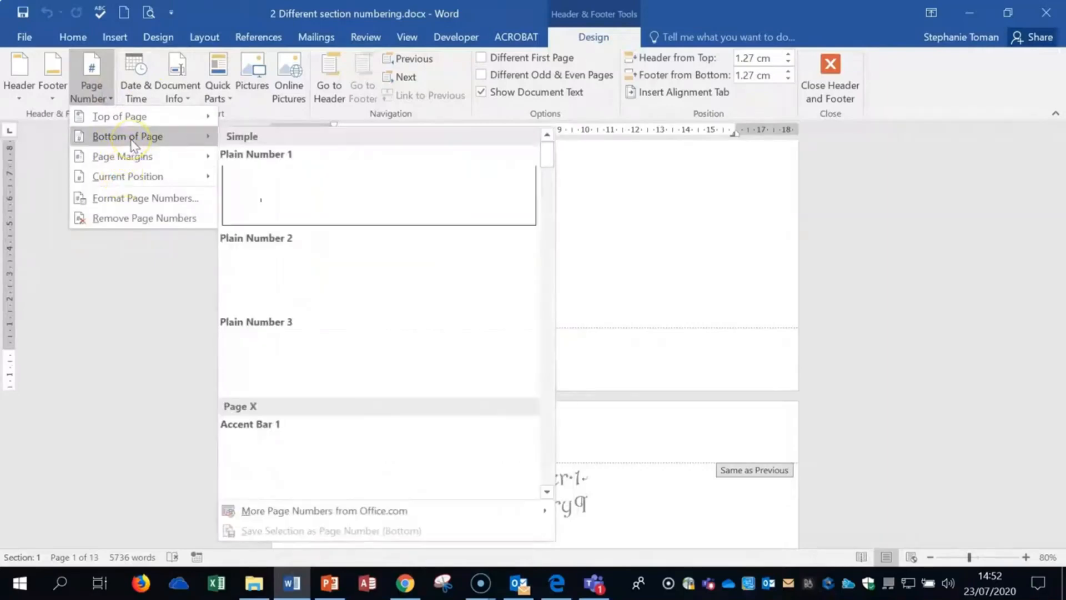
pyautogui.click(385, 289)
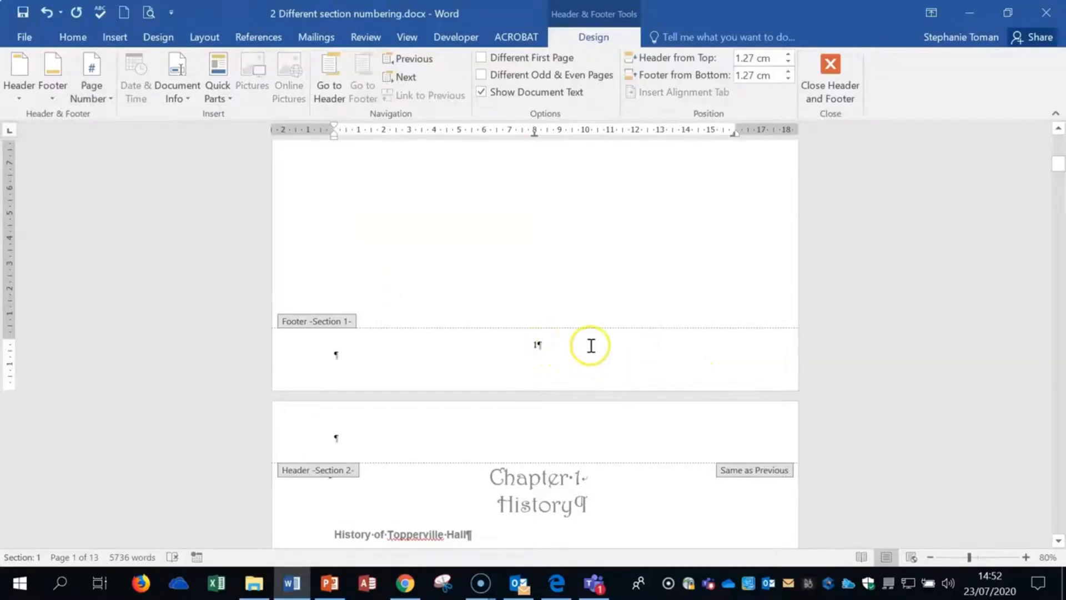
# Step: Unlink the section 2 footer on the first Chapter 1 page from the previous section
pyautogui.scroll(-15, 588, 345)
pyautogui.scroll(-3, 593, 351)
pyautogui.click(553, 316)
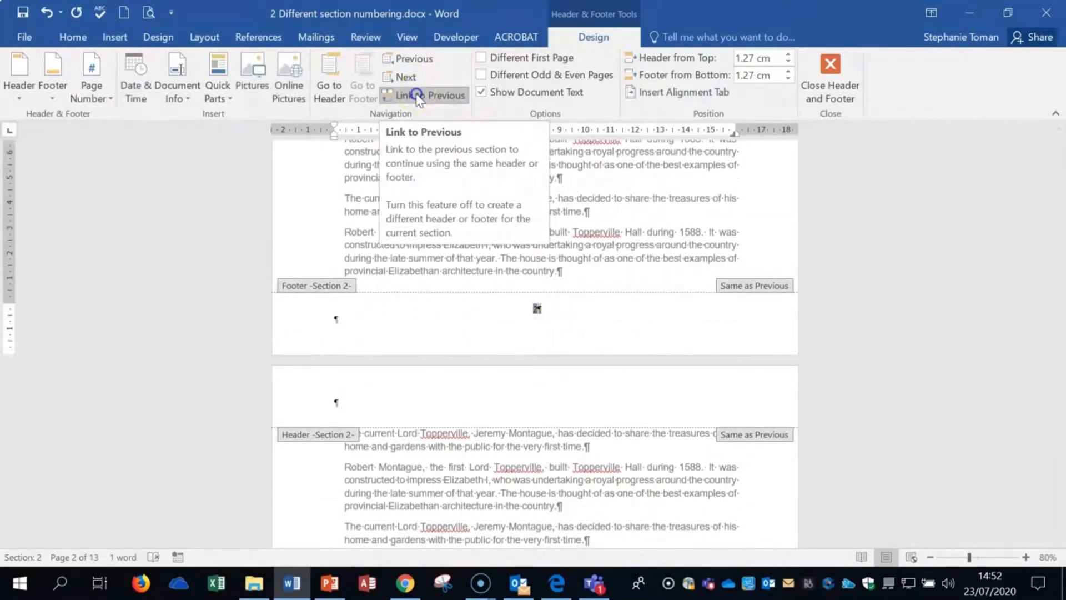
pyautogui.click(418, 98)
# Step: Delete the page number from the section 1 footer on the cover page
pyautogui.scroll(10, 686, 391)
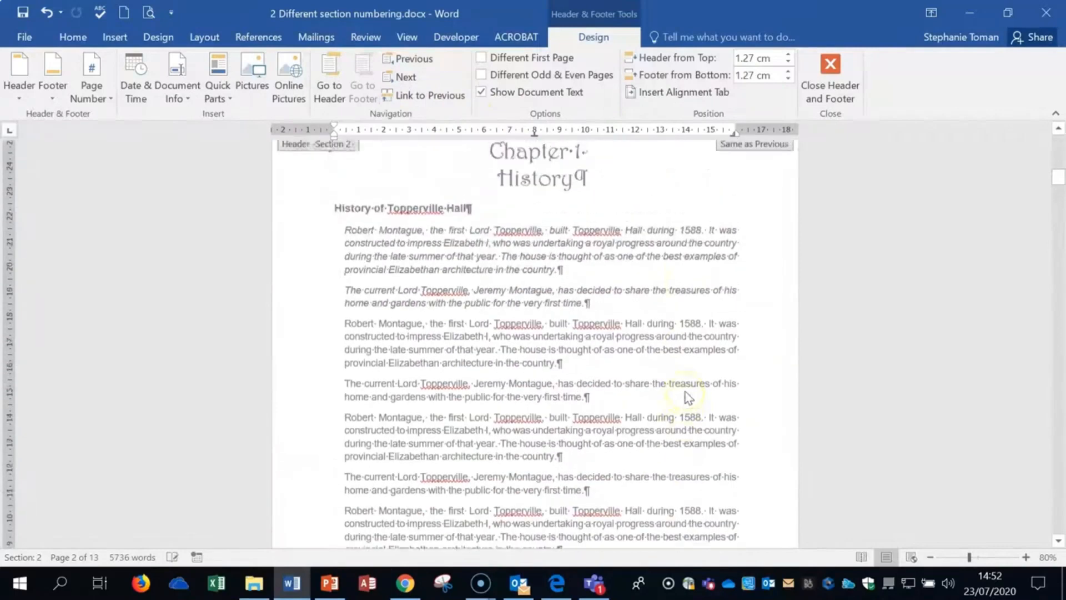
pyautogui.scroll(5, 689, 397)
pyautogui.click(542, 272)
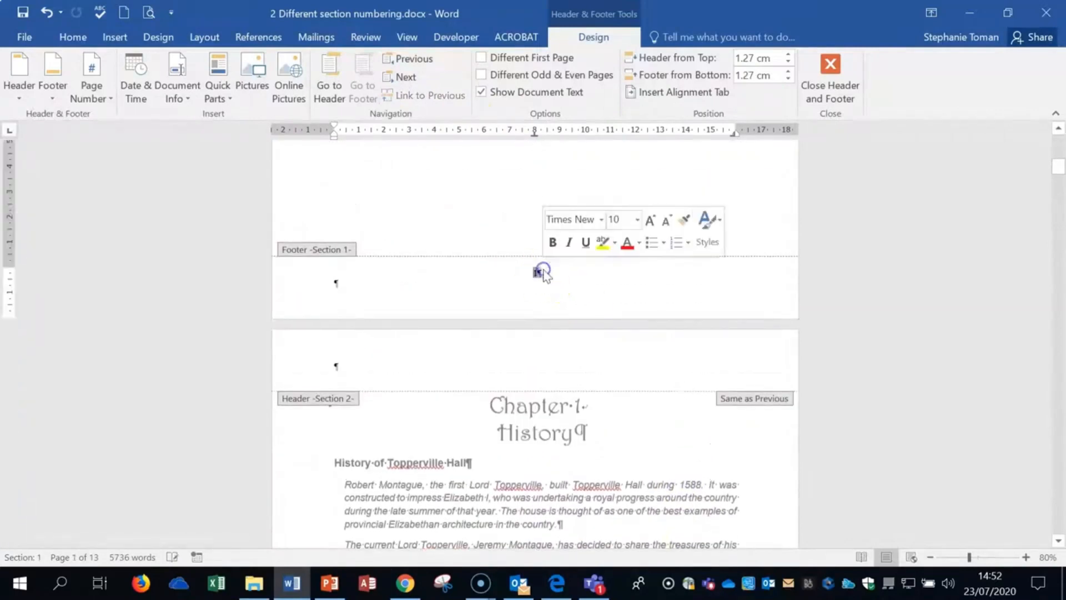
# Step: Set the section 2 page numbering to start at 1 instead of continuing from the previous section
pyautogui.scroll(-5, 533, 257)
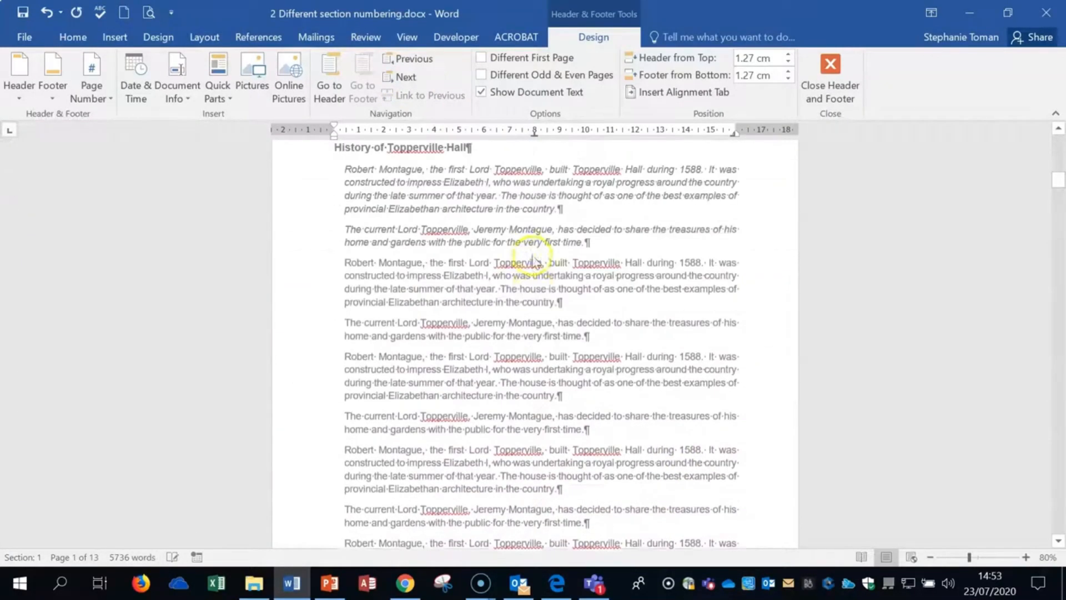
pyautogui.scroll(-5, 533, 261)
pyautogui.click(543, 334)
pyautogui.doubleClick(535, 333)
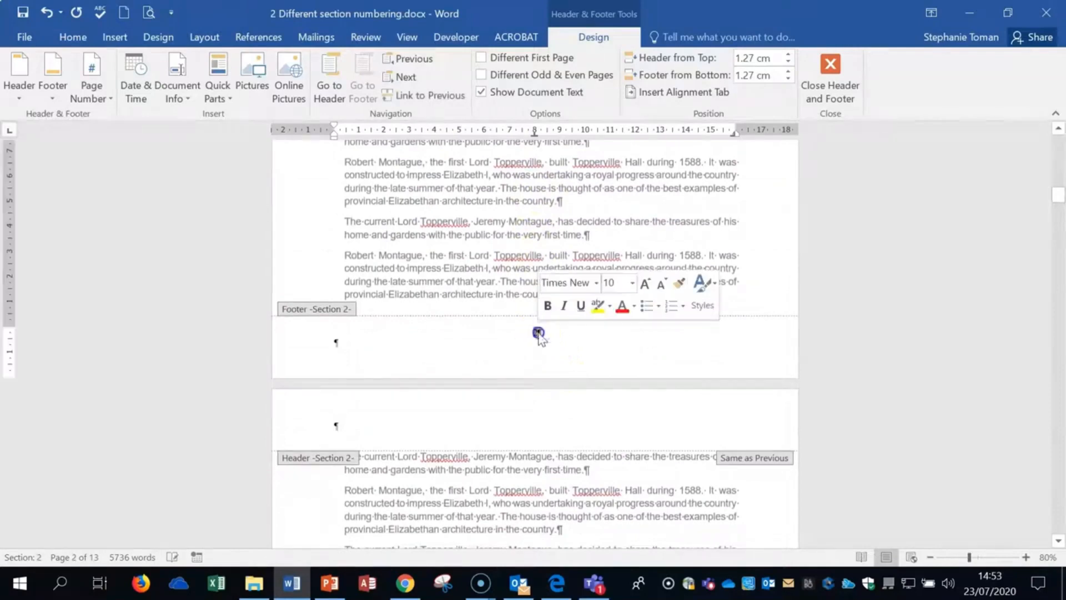
pyautogui.rightClick(537, 335)
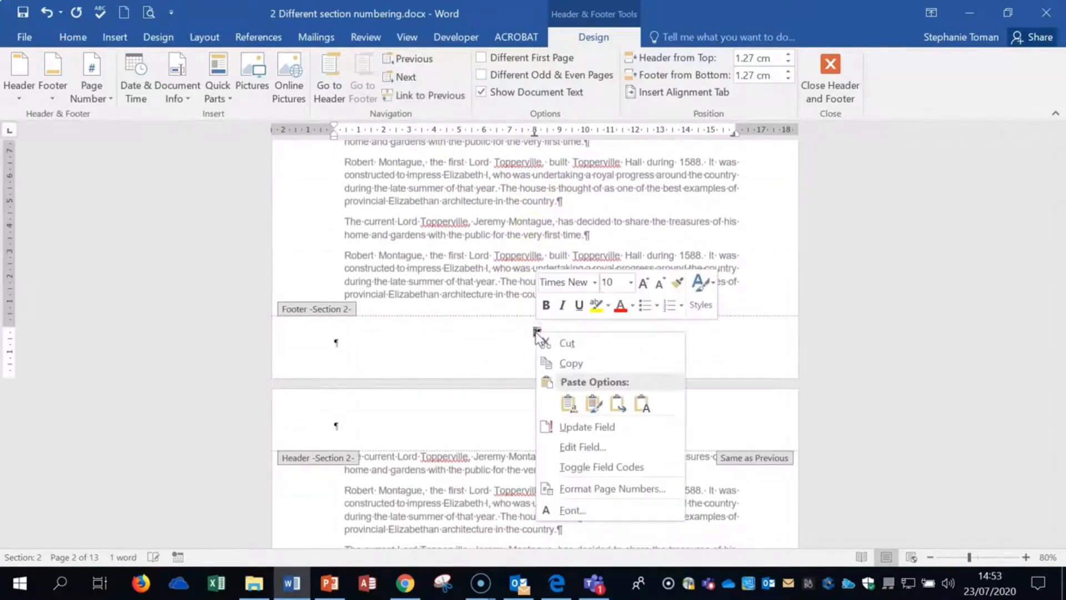
pyautogui.click(617, 490)
pyautogui.click(735, 341)
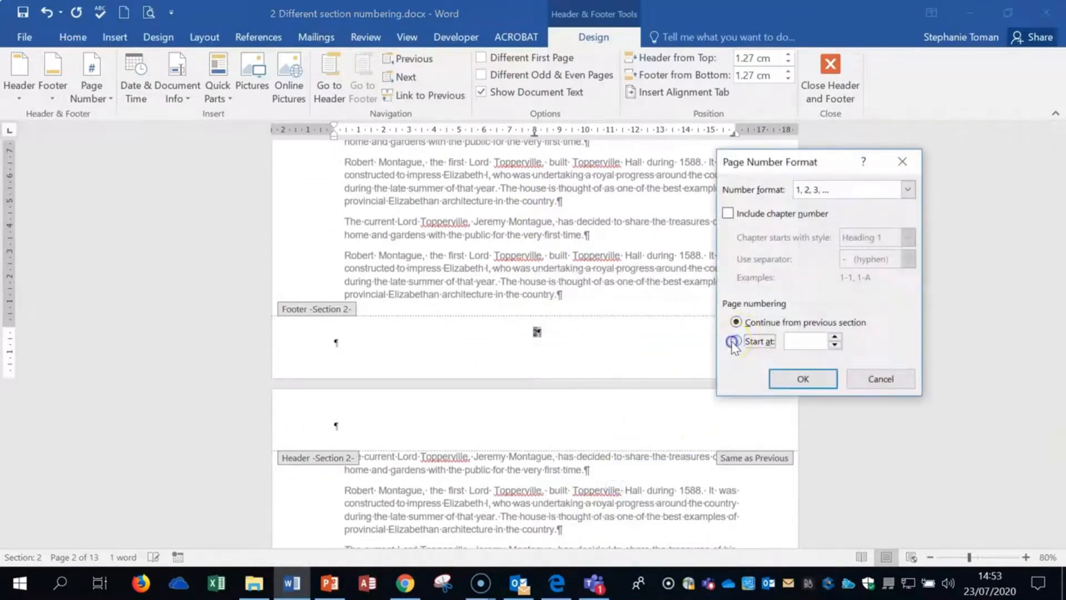
pyautogui.click(803, 379)
# Step: Leave footer editing on the Chapter 1 pages and hide the formatting marks
pyautogui.scroll(1, 744, 369)
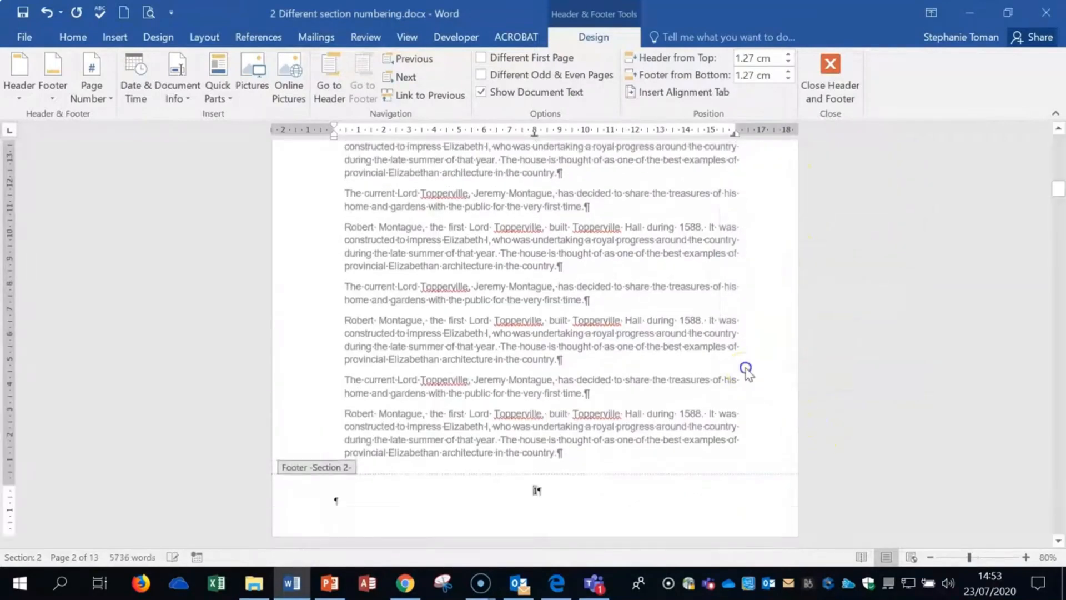
pyautogui.scroll(-10, 747, 366)
pyautogui.scroll(-2, 748, 365)
pyautogui.scroll(1, 748, 369)
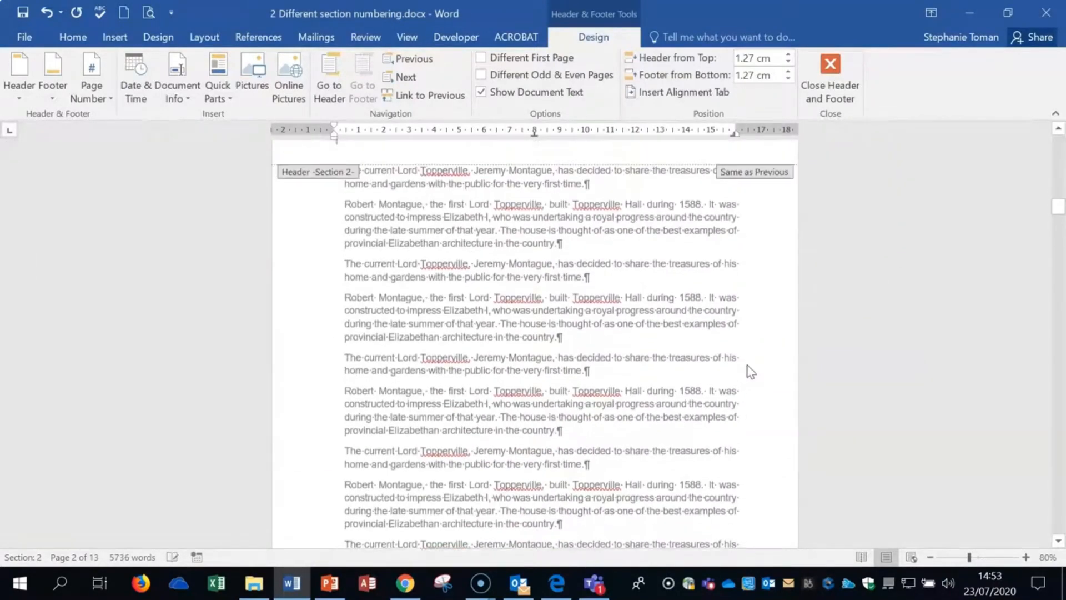
pyautogui.doubleClick(698, 360)
pyautogui.scroll(3, 698, 360)
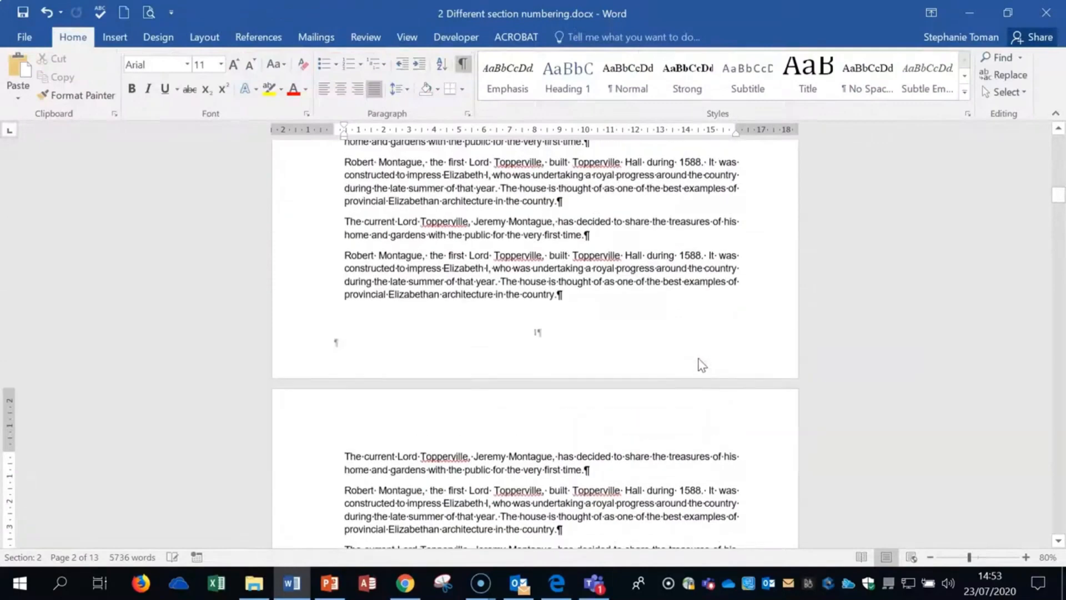
pyautogui.click(461, 62)
# Step: Unlink the section 3 footer on the first Chapter 2 page from the previous section
pyautogui.scroll(-15, 722, 277)
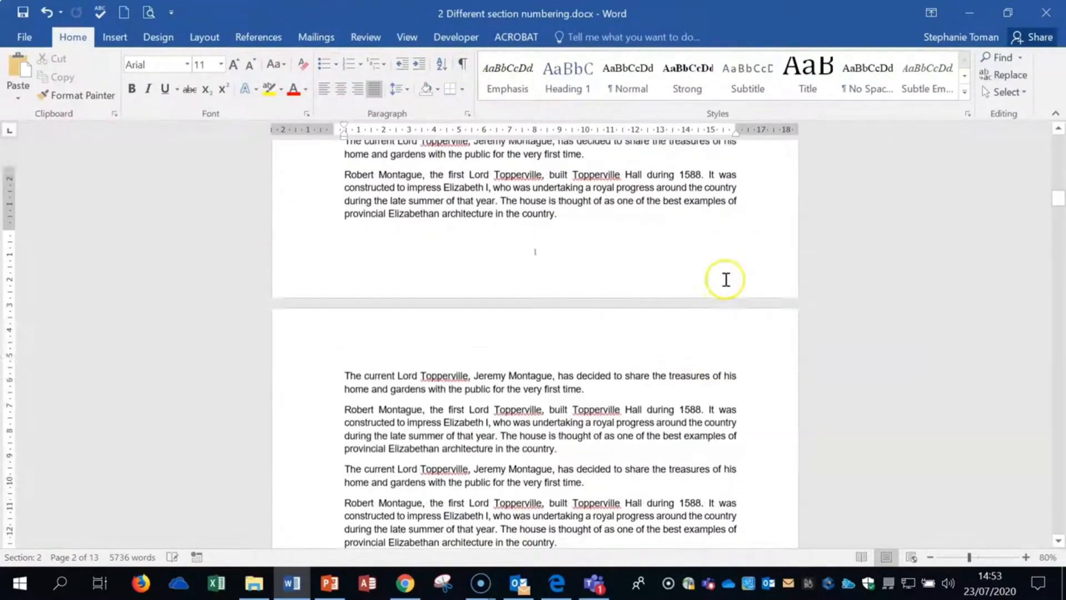
pyautogui.scroll(-2, 757, 294)
pyautogui.scroll(8, 756, 294)
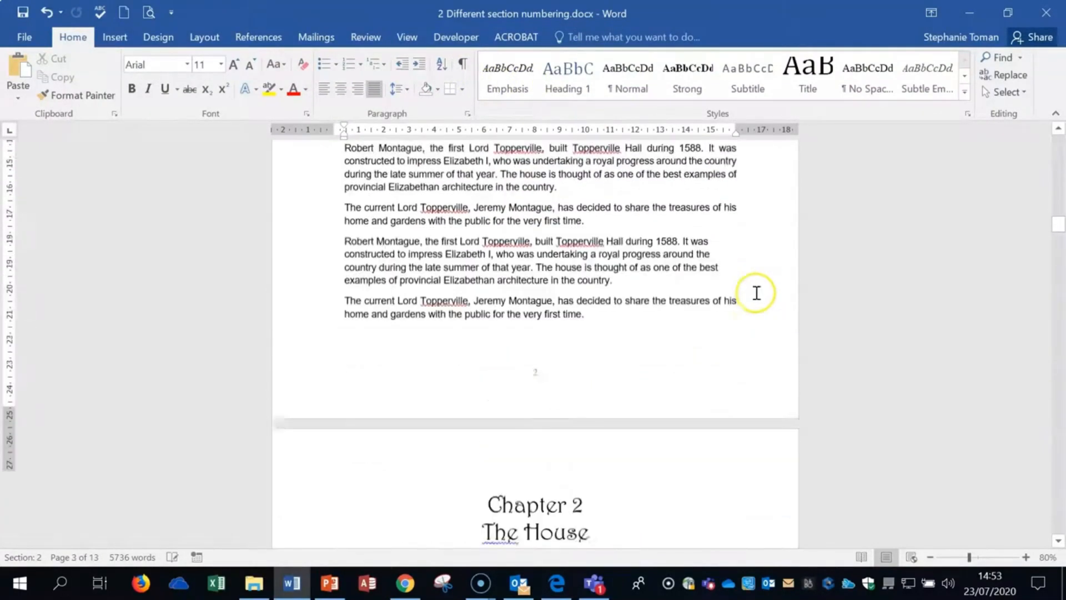
pyautogui.scroll(-10, 756, 292)
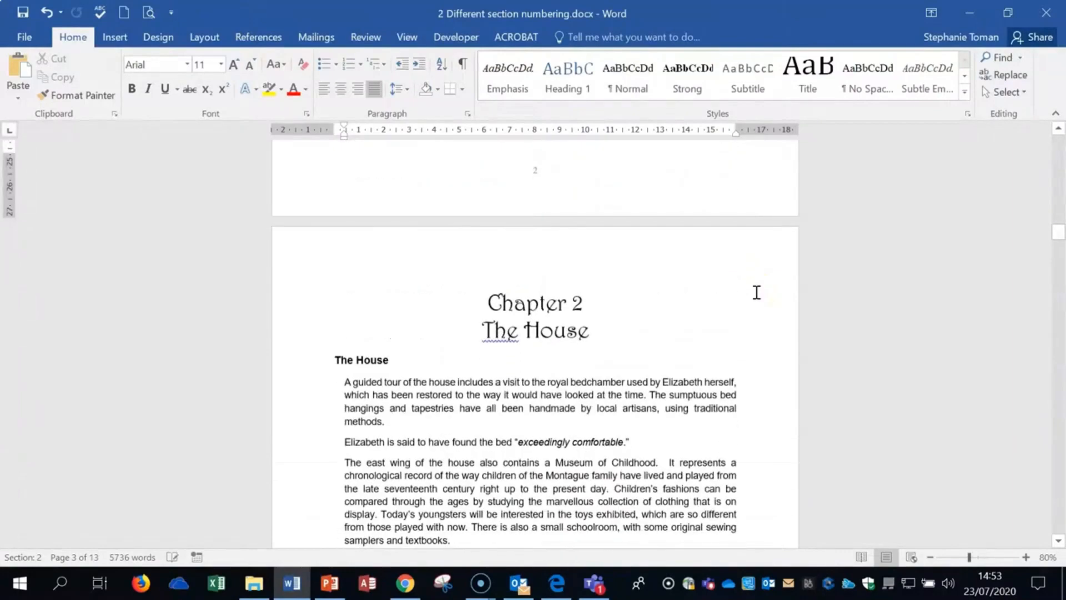
pyautogui.scroll(-3, 756, 293)
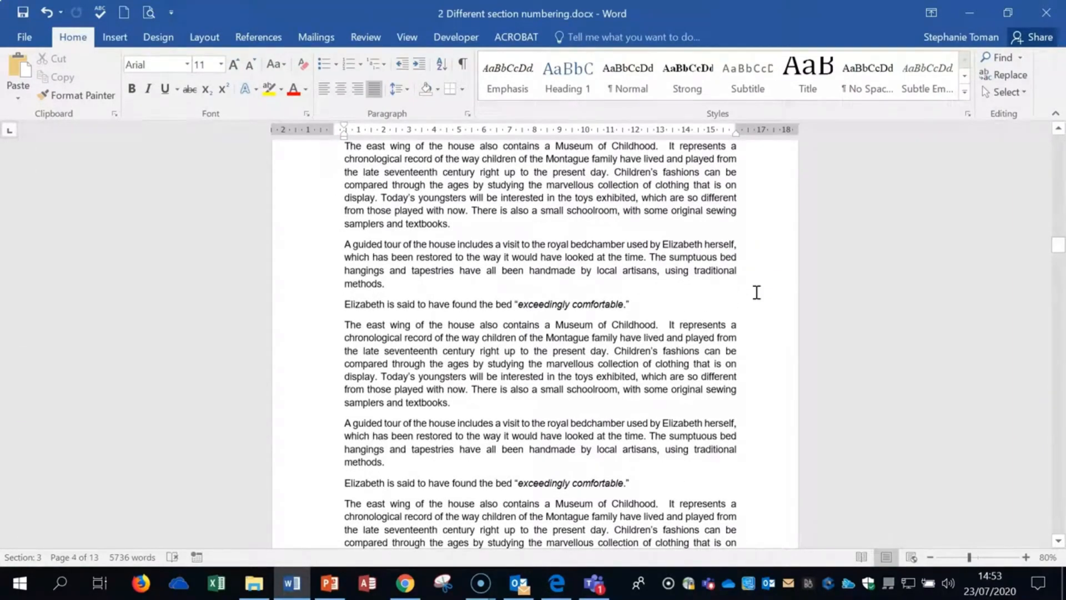
pyautogui.scroll(-6, 756, 292)
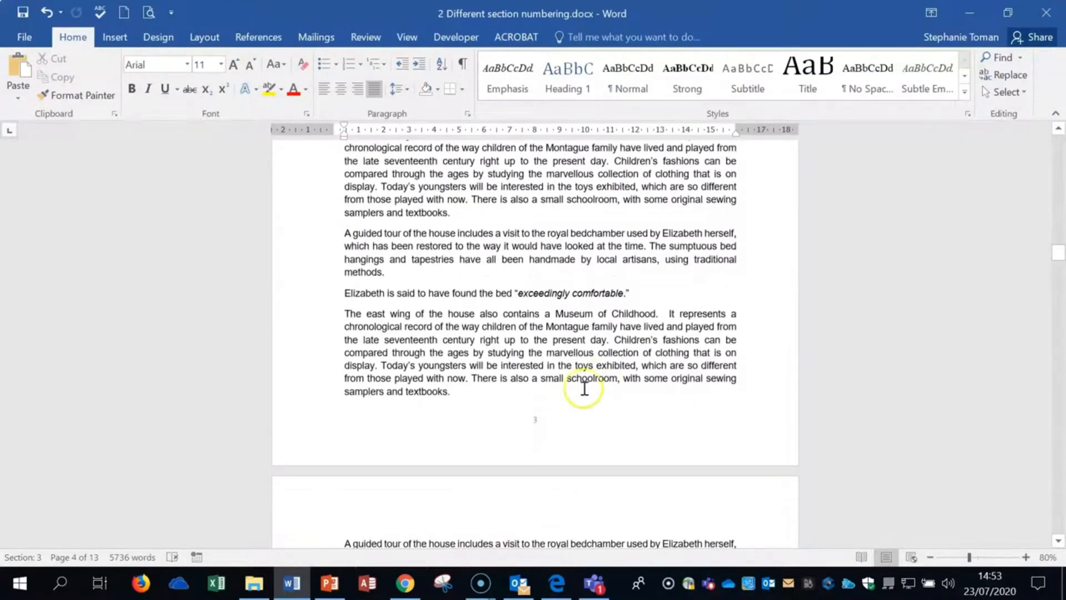
pyautogui.doubleClick(536, 420)
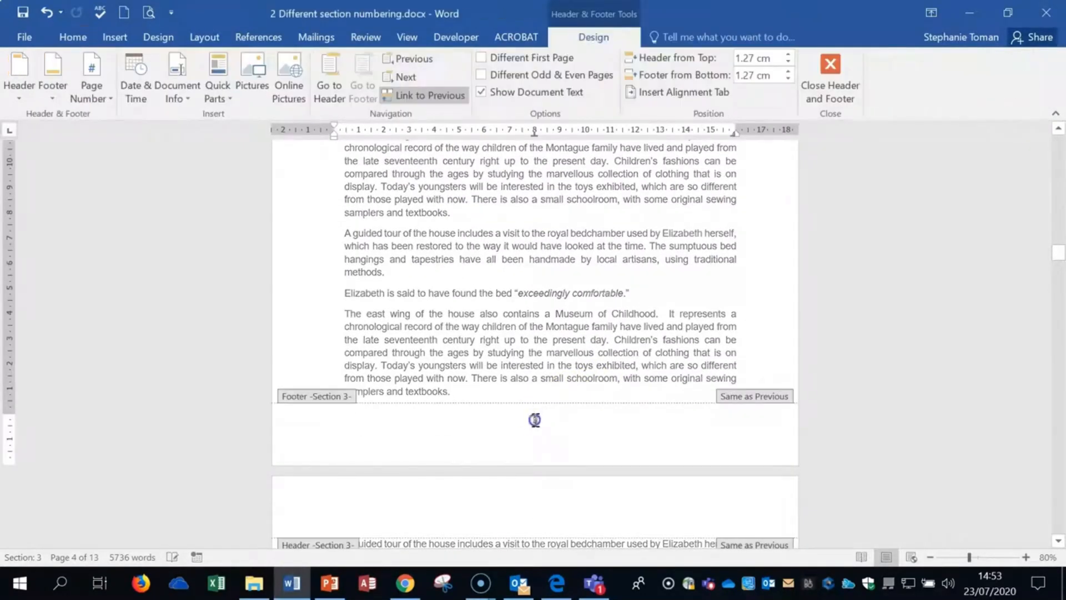
pyautogui.doubleClick(537, 419)
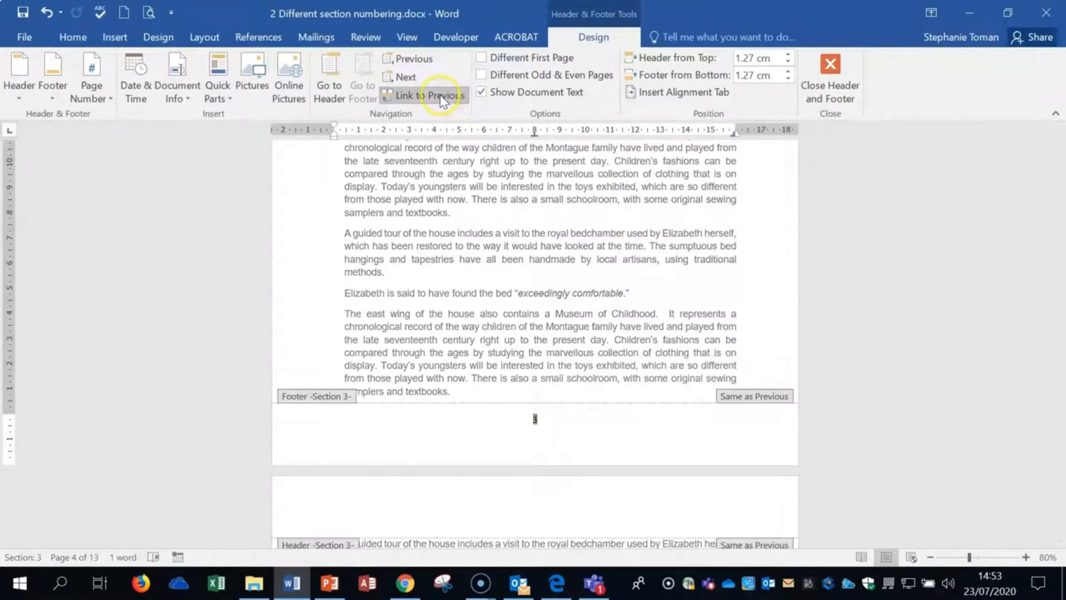
pyautogui.click(441, 98)
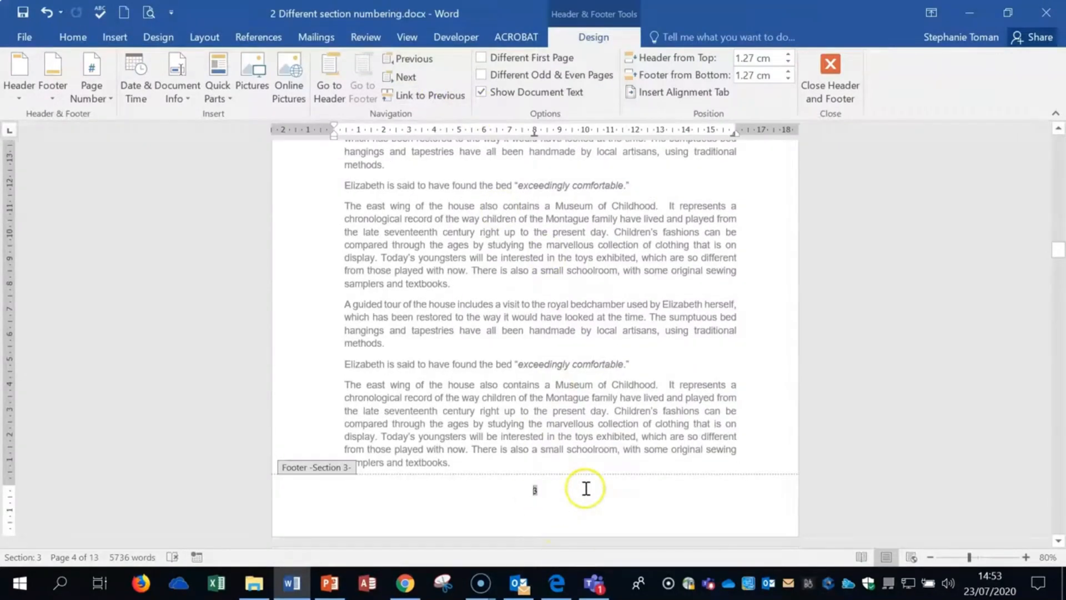
# Step: Change the number format of the section 3 page numbers to lowercase Roman numerals (i, ii, iii), continuing from the previous section
pyautogui.scroll(-3, 586, 488)
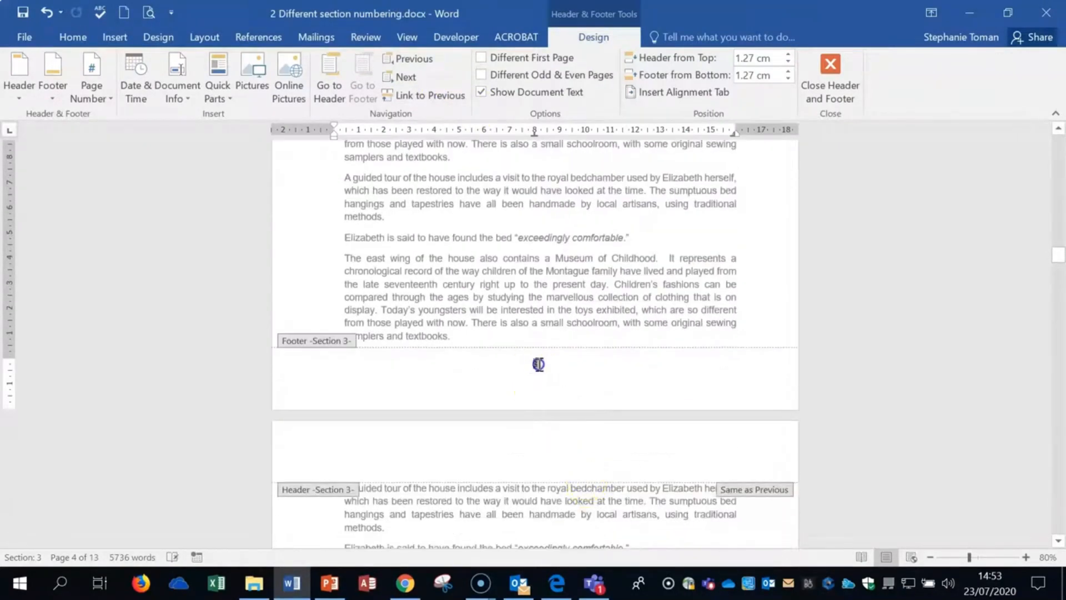
pyautogui.doubleClick(538, 364)
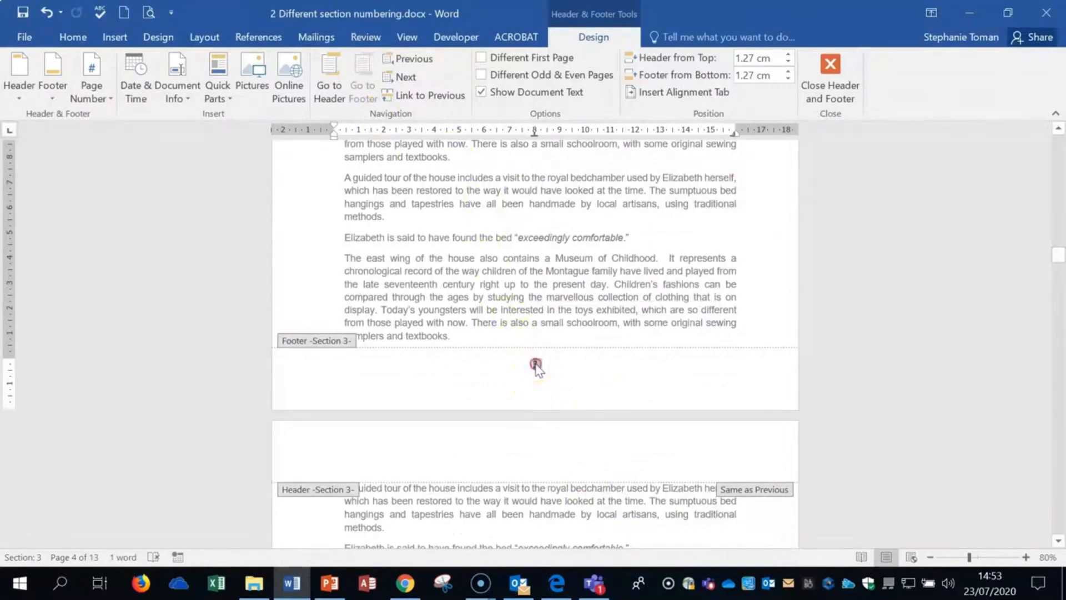
pyautogui.rightClick(536, 363)
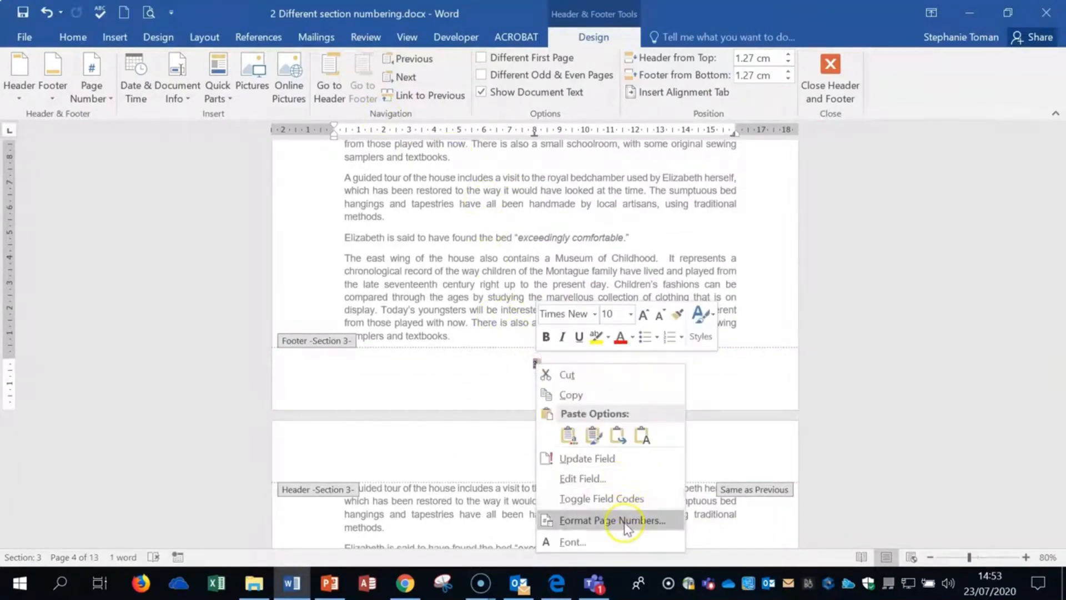
pyautogui.click(623, 520)
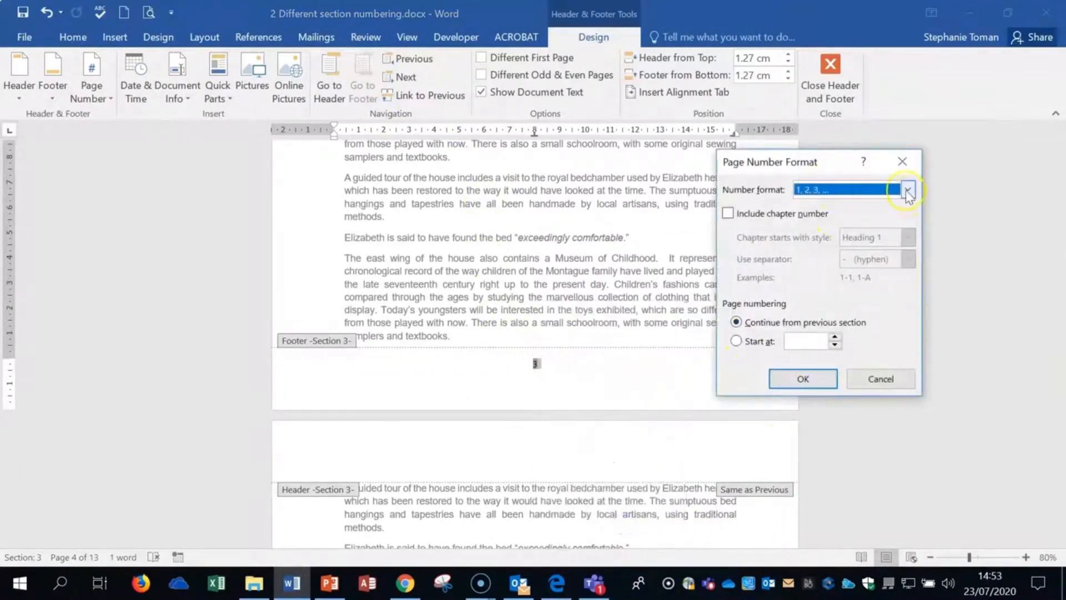
pyautogui.click(907, 190)
pyautogui.click(817, 250)
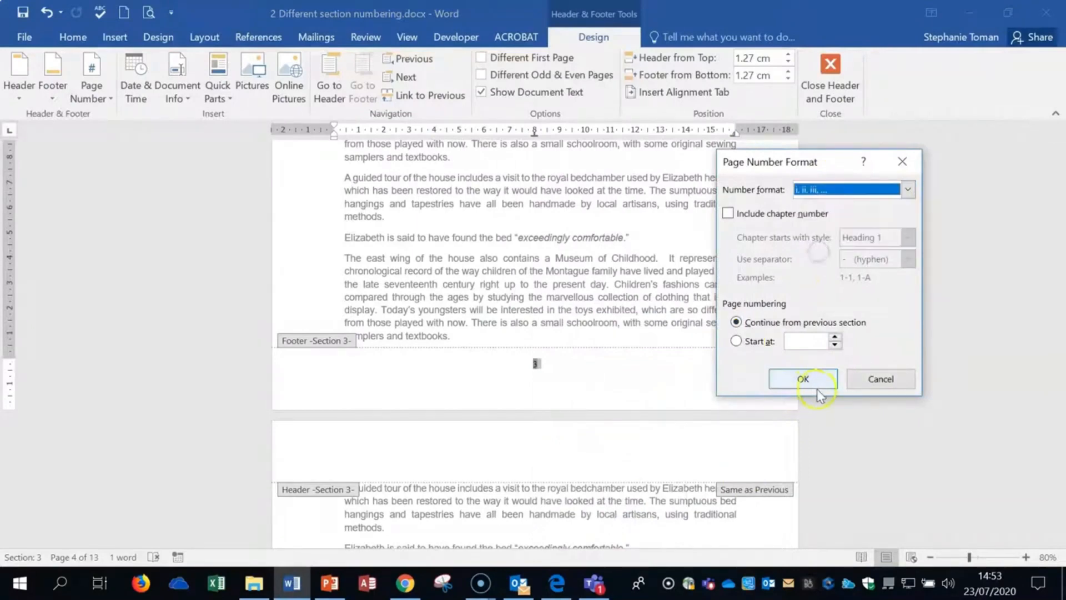
pyautogui.click(803, 379)
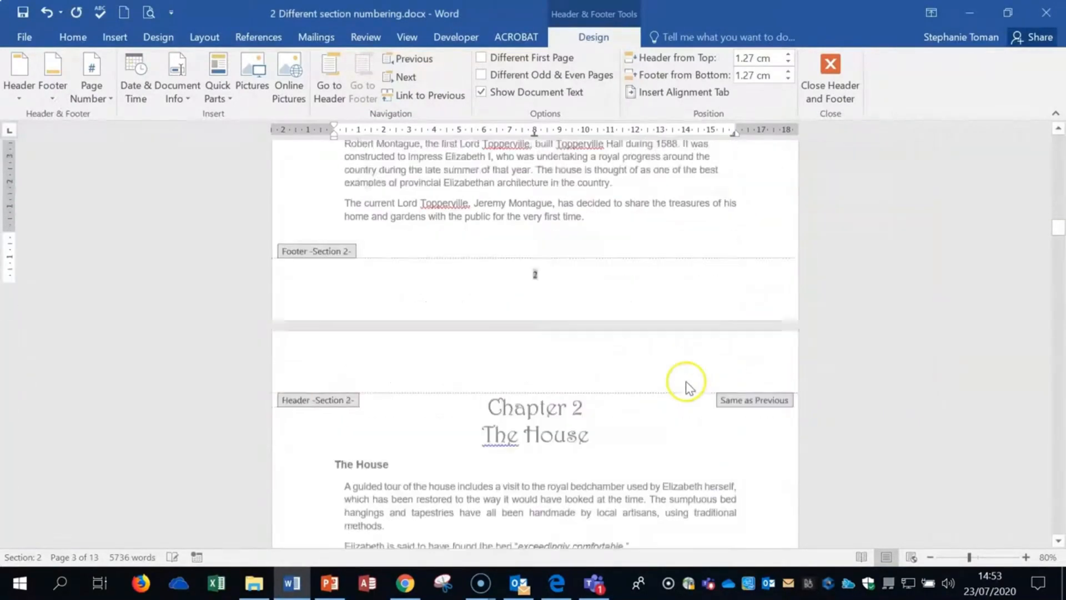
# Step: Leave footer editing and close 2 Different section numbering.docx without saving the changes
pyautogui.scroll(-10, 689, 387)
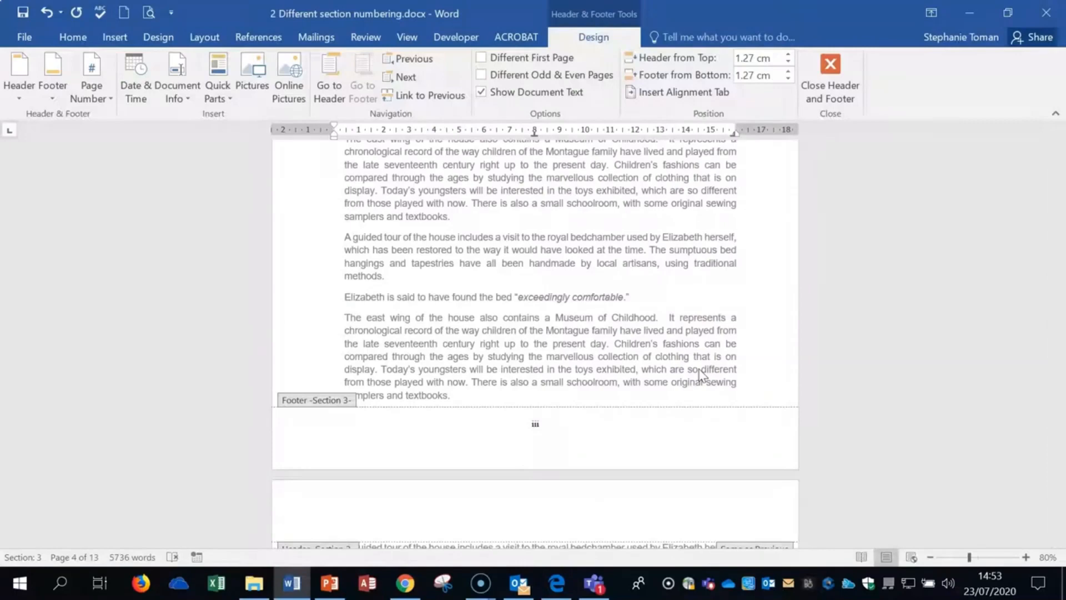
pyautogui.click(704, 261)
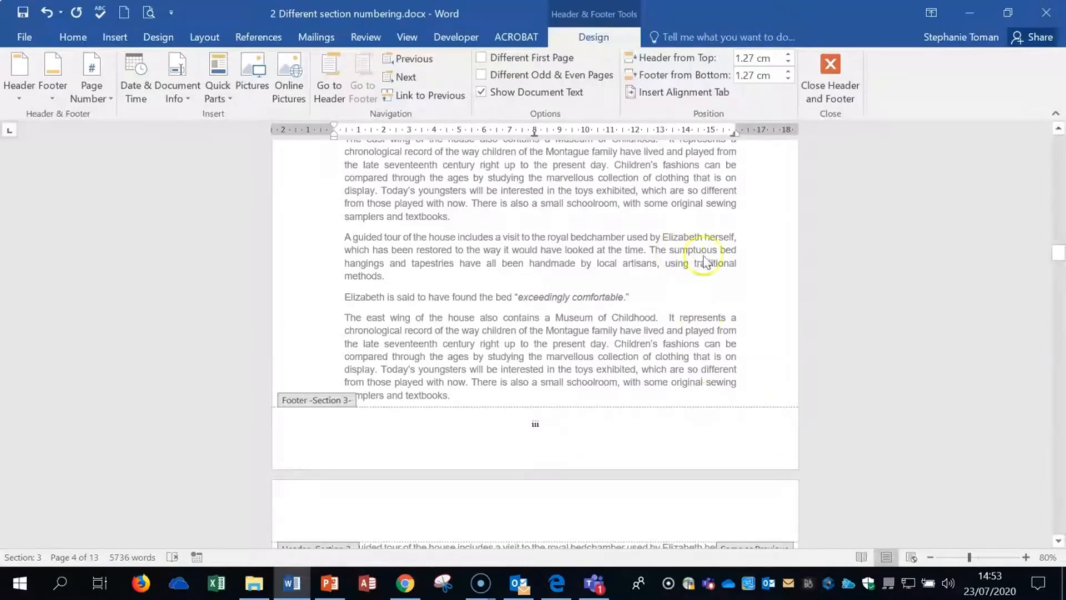
pyautogui.click(832, 73)
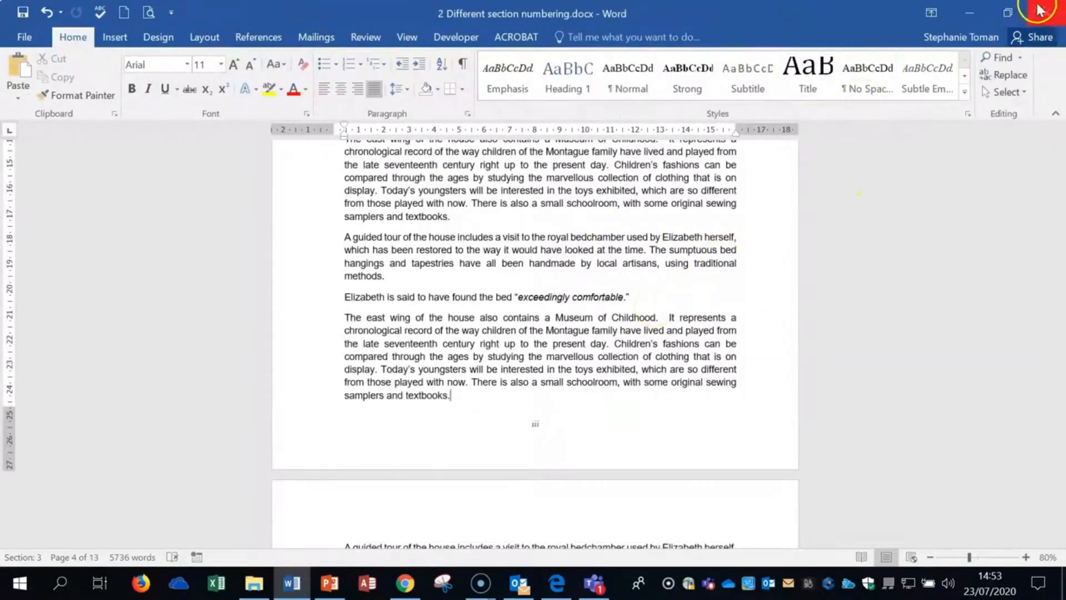
pyautogui.click(1054, 13)
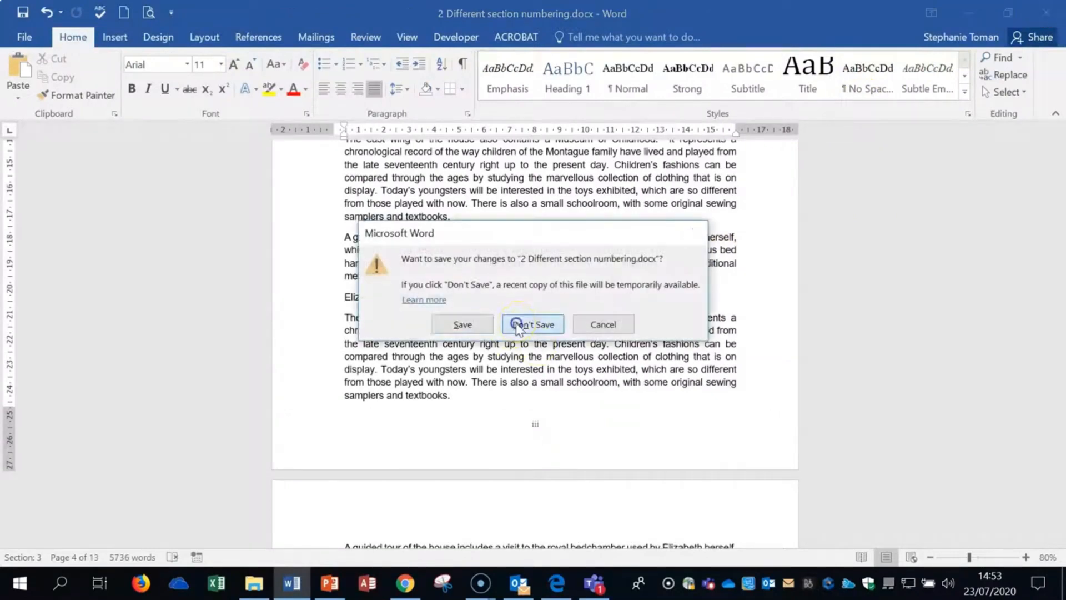
pyautogui.click(522, 325)
# Step: Open 3 Vertical Alignment.docx from the 4 Document Setup folder and check that the status bar is set to show the section
pyautogui.click(513, 309)
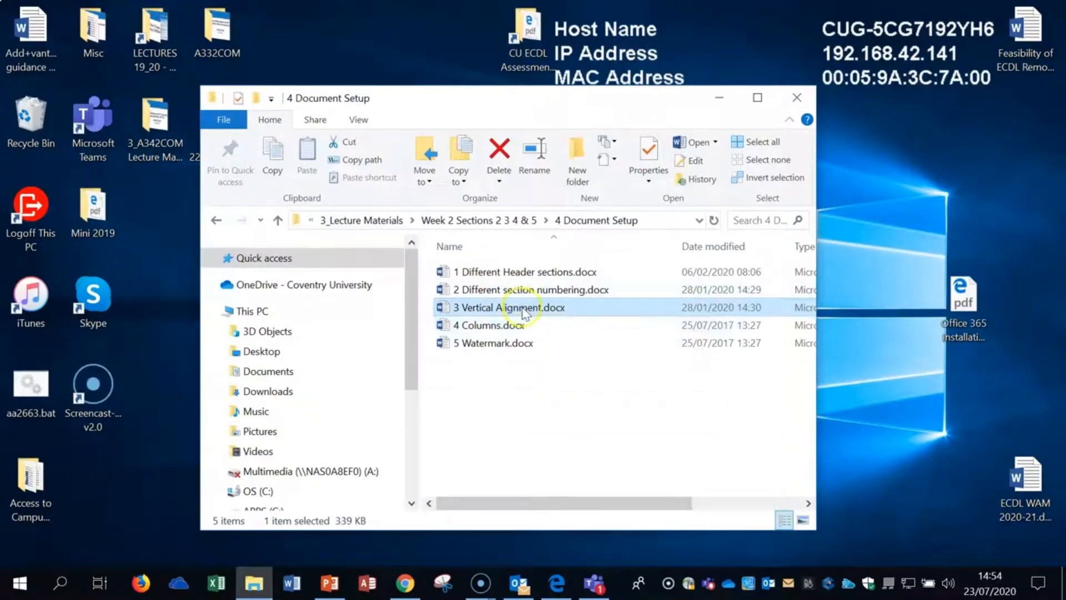
pyautogui.click(524, 307)
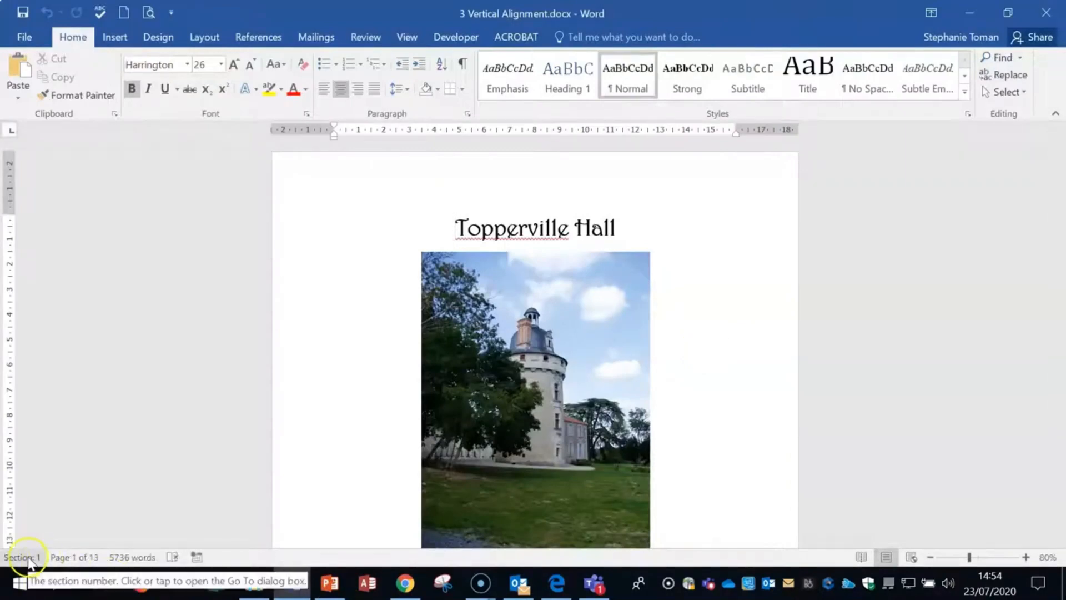
pyautogui.rightClick(29, 563)
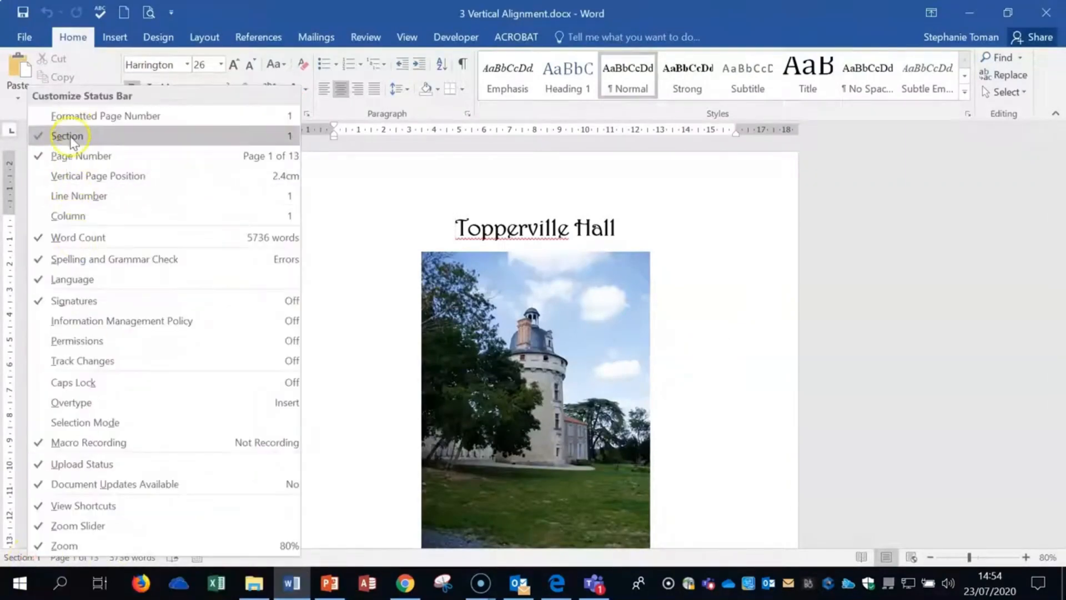
pyautogui.click(784, 376)
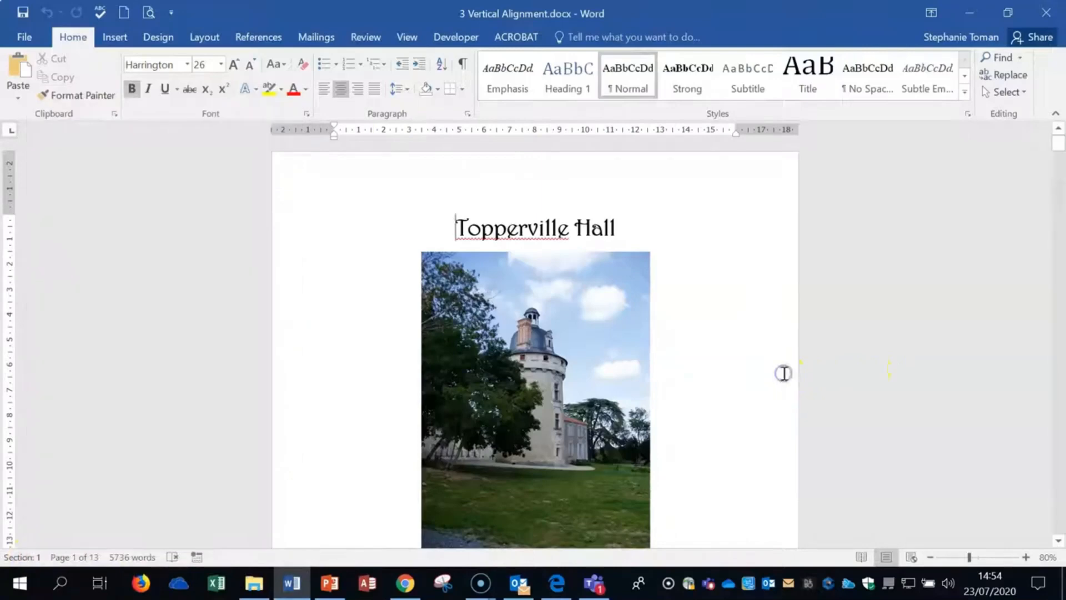
# Step: Examine the cover page and the Chapter 1 page to see which section each belongs to
pyautogui.scroll(-2, 782, 374)
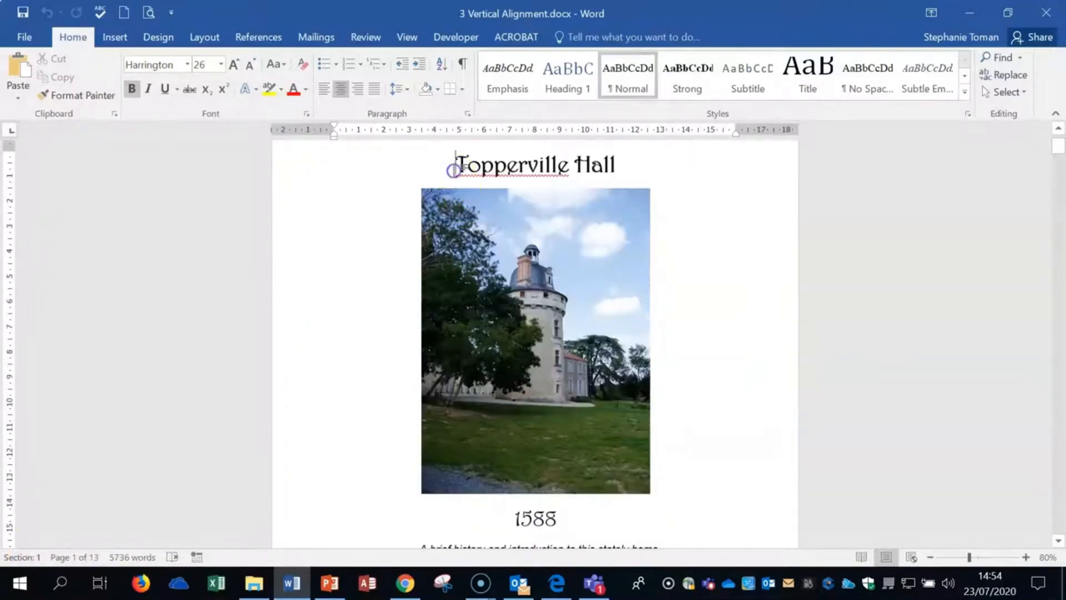
pyautogui.click(583, 300)
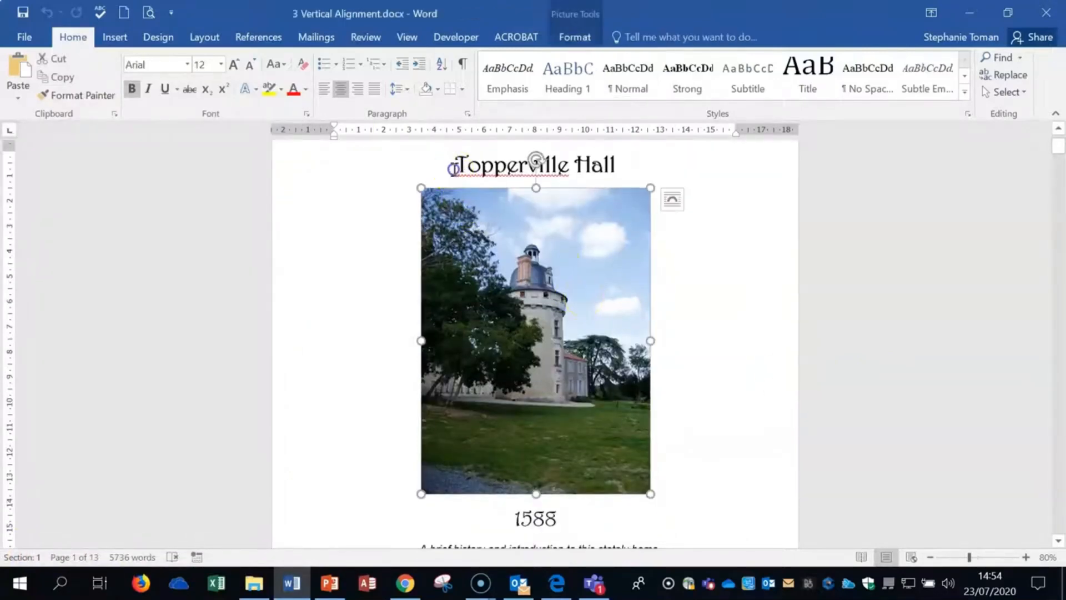
pyautogui.click(453, 165)
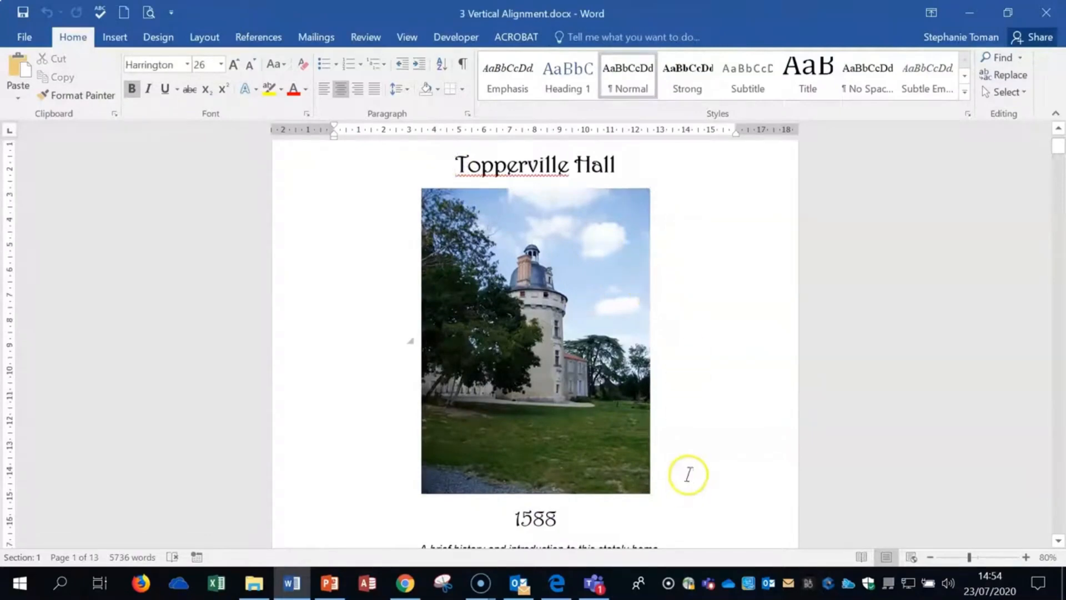
pyautogui.scroll(-5, 691, 471)
pyautogui.click(593, 479)
pyautogui.scroll(-10, 593, 479)
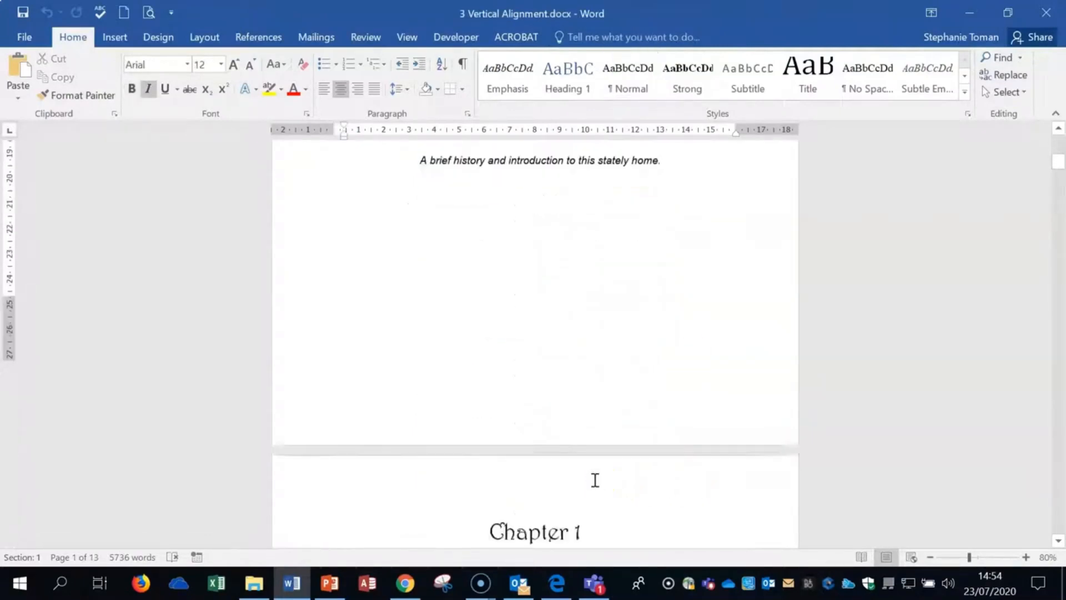
pyautogui.click(607, 476)
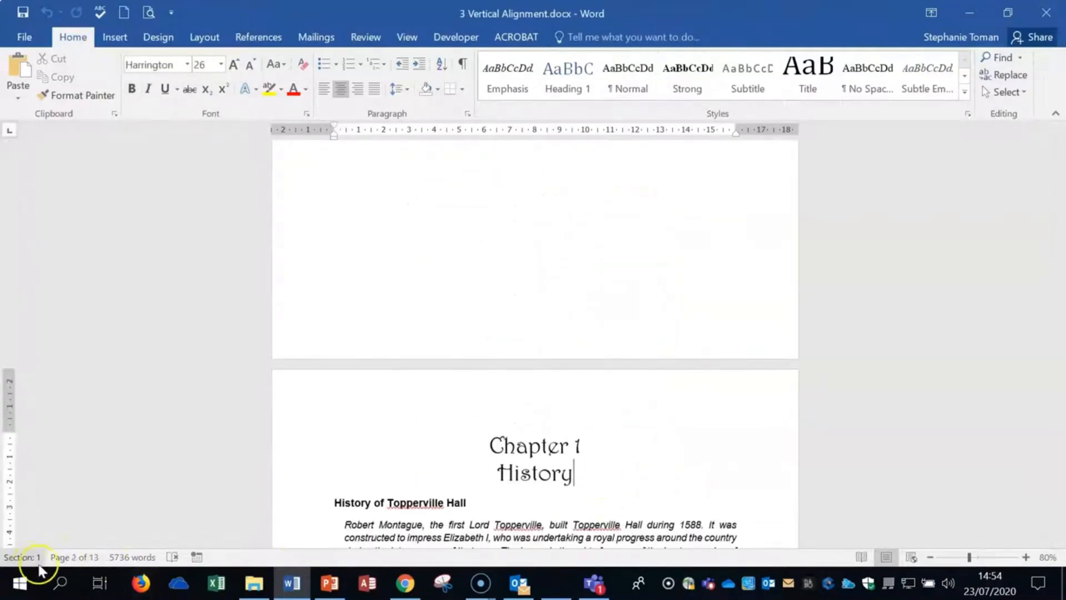
pyautogui.scroll(-4, 569, 490)
pyautogui.click(447, 510)
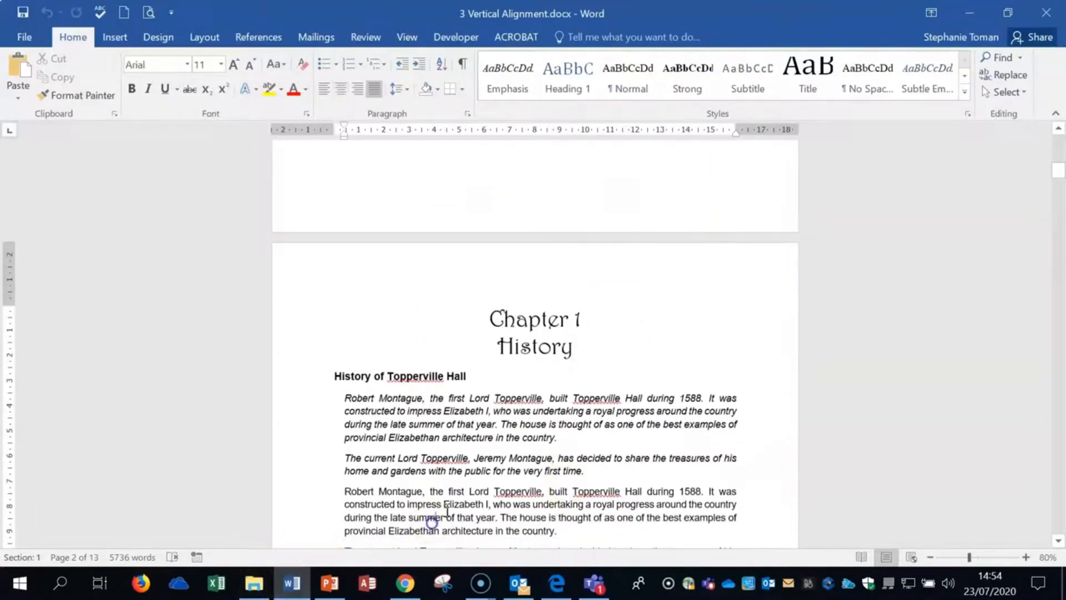
pyautogui.click(500, 461)
pyautogui.scroll(-3, 500, 461)
pyautogui.click(451, 471)
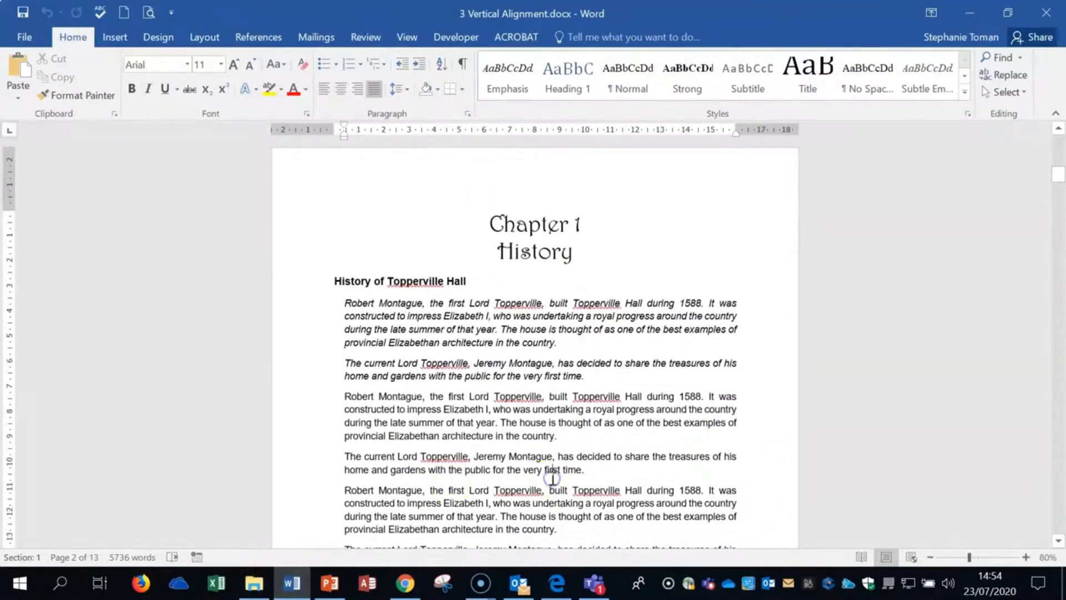
pyautogui.scroll(20, 552, 478)
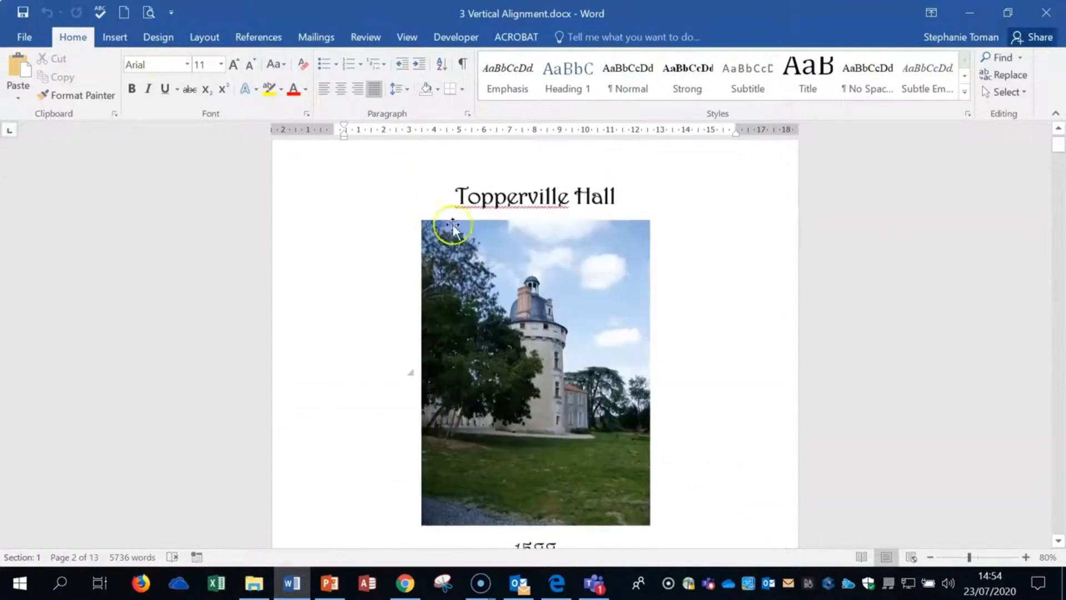
# Step: Set the vertical alignment of the cover page's section to Justified, applied to this section only
pyautogui.click(455, 196)
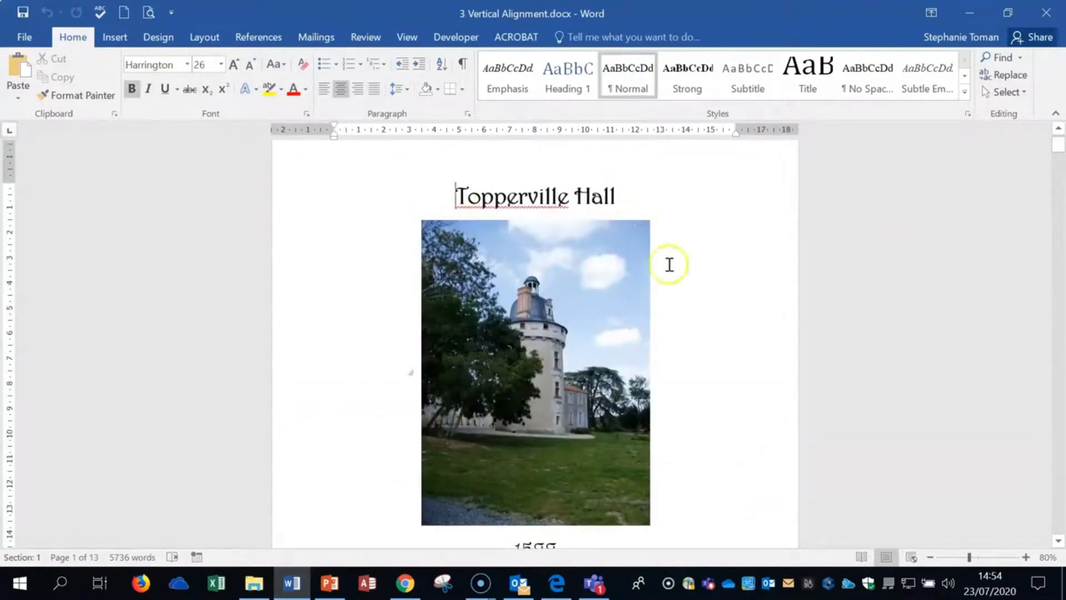
pyautogui.click(200, 39)
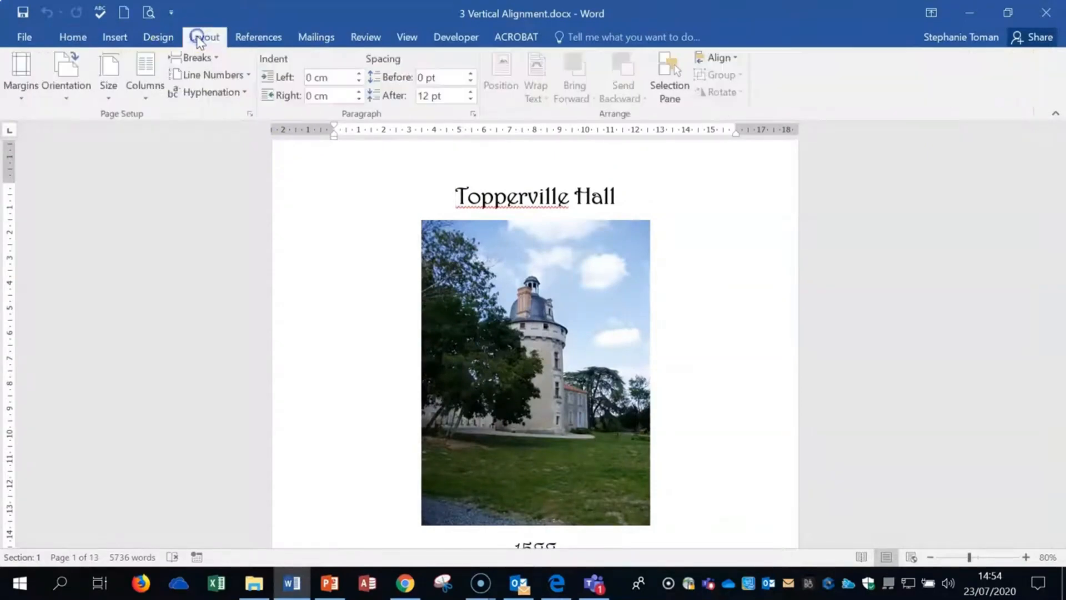
pyautogui.click(250, 114)
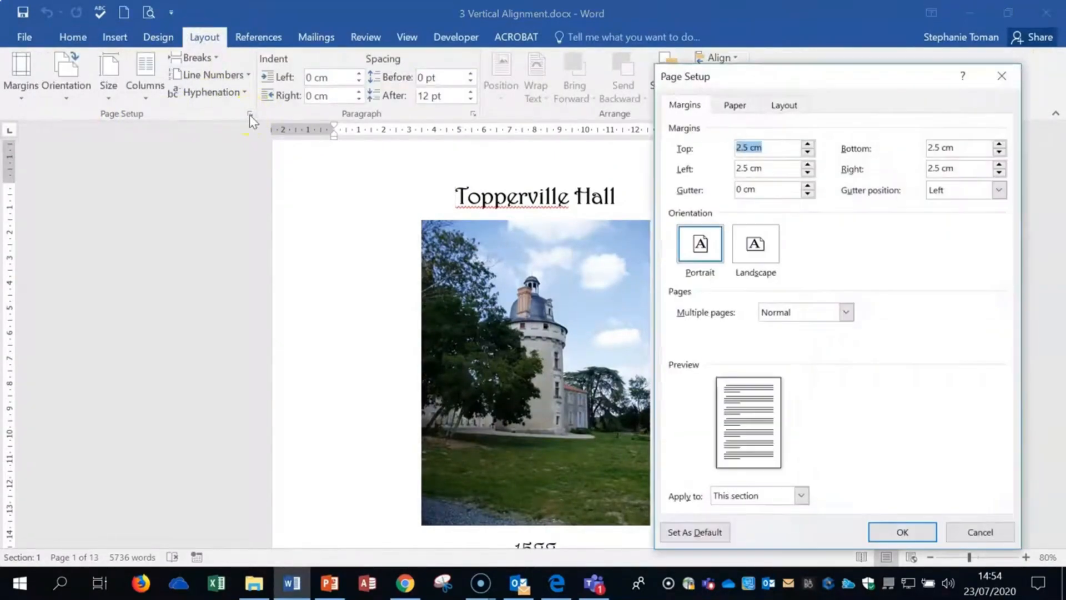
pyautogui.click(784, 105)
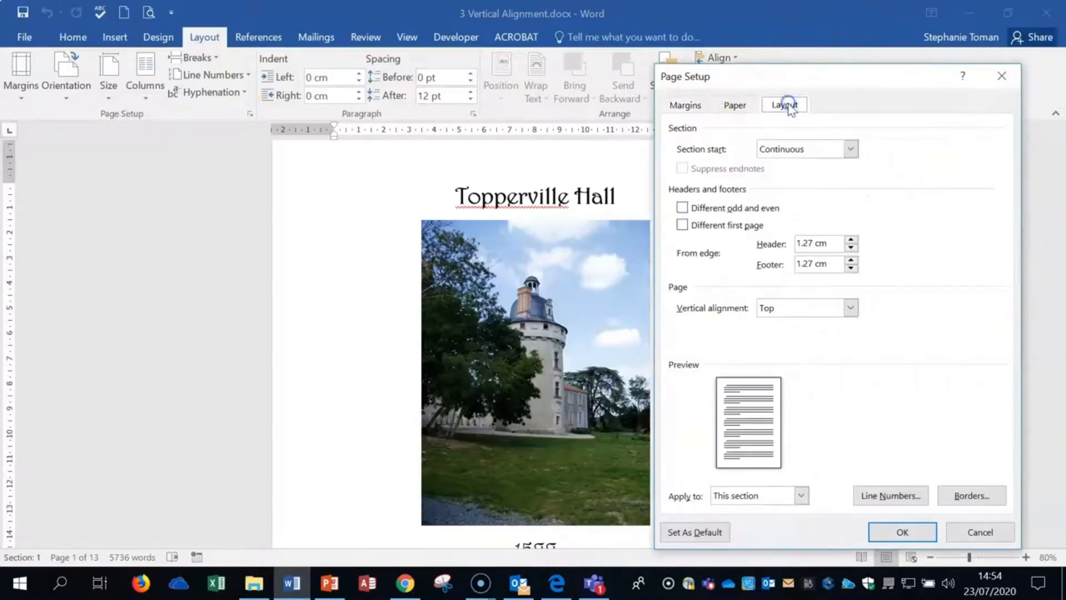
pyautogui.click(849, 308)
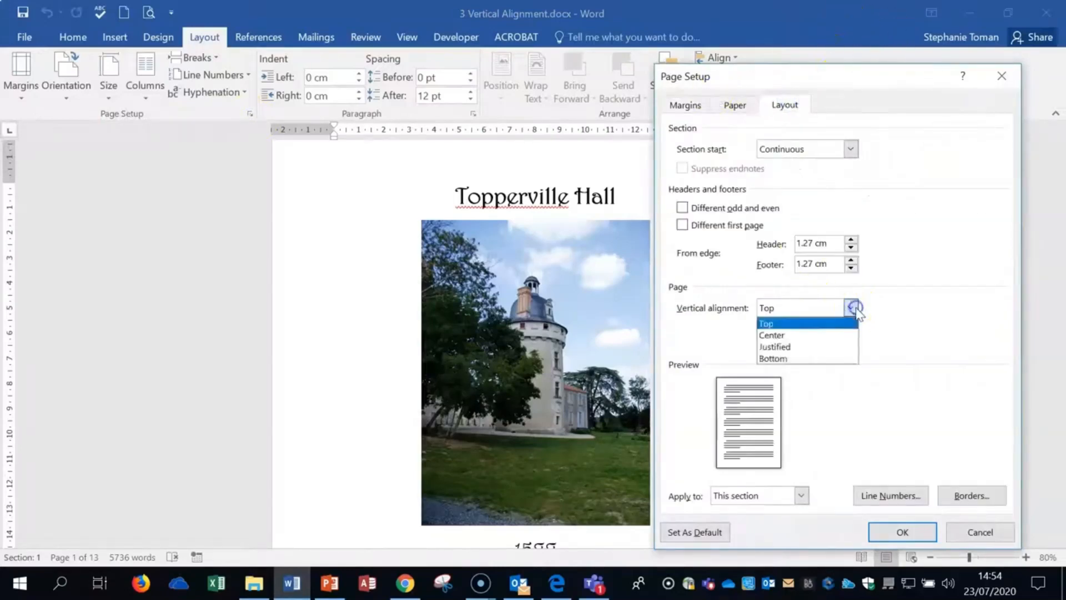
pyautogui.click(794, 339)
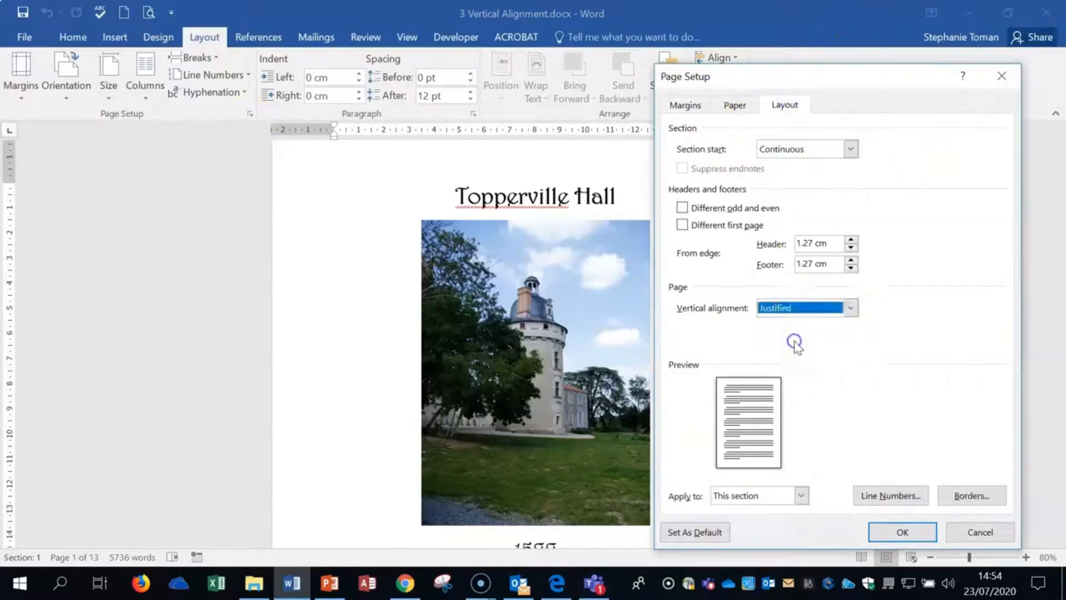
pyautogui.click(802, 495)
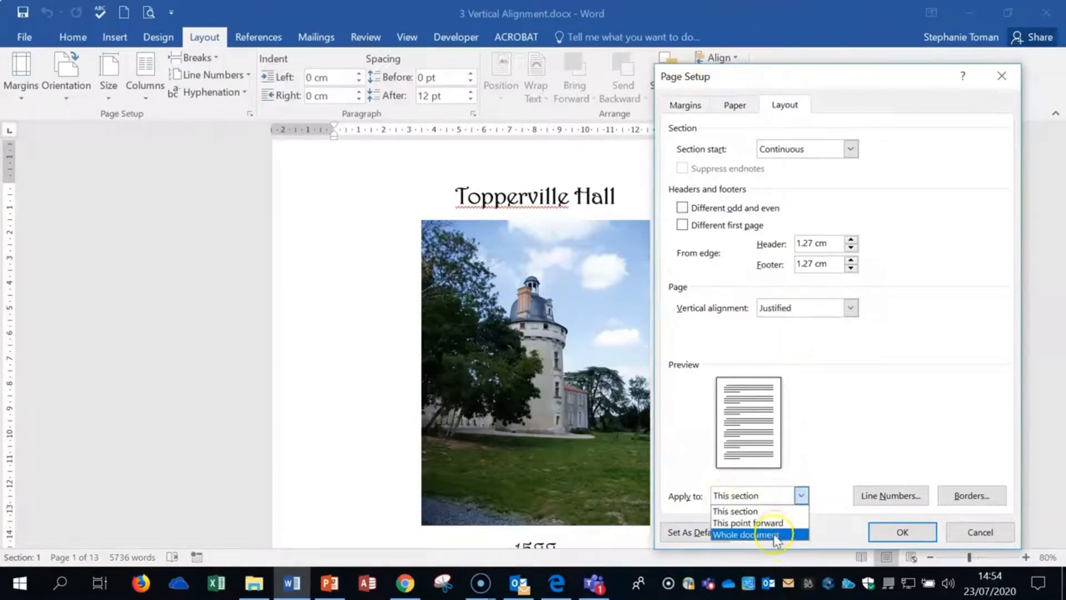
pyautogui.click(768, 512)
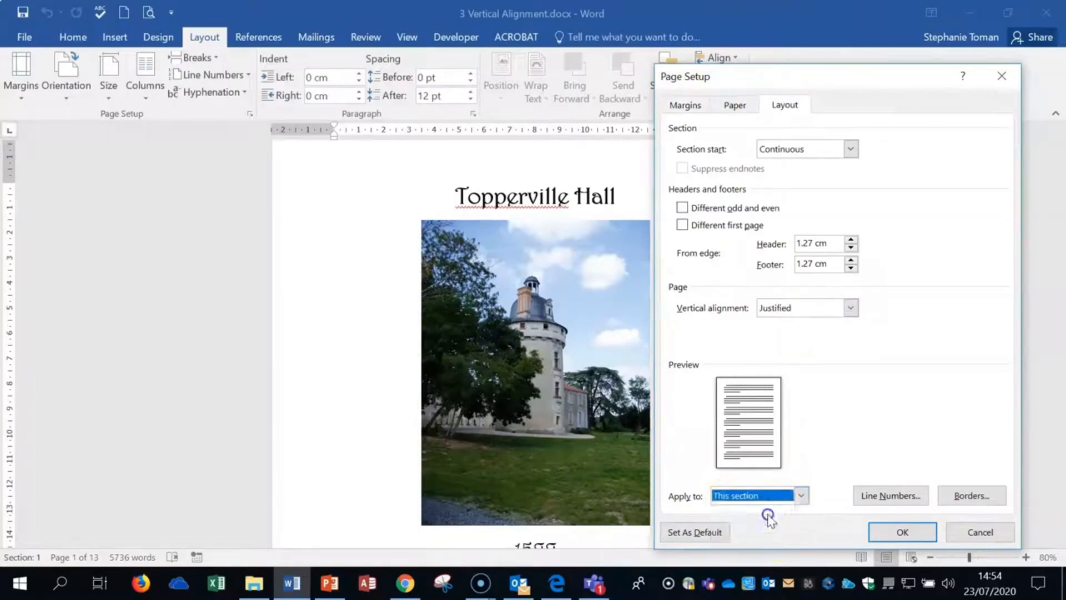
pyautogui.click(900, 533)
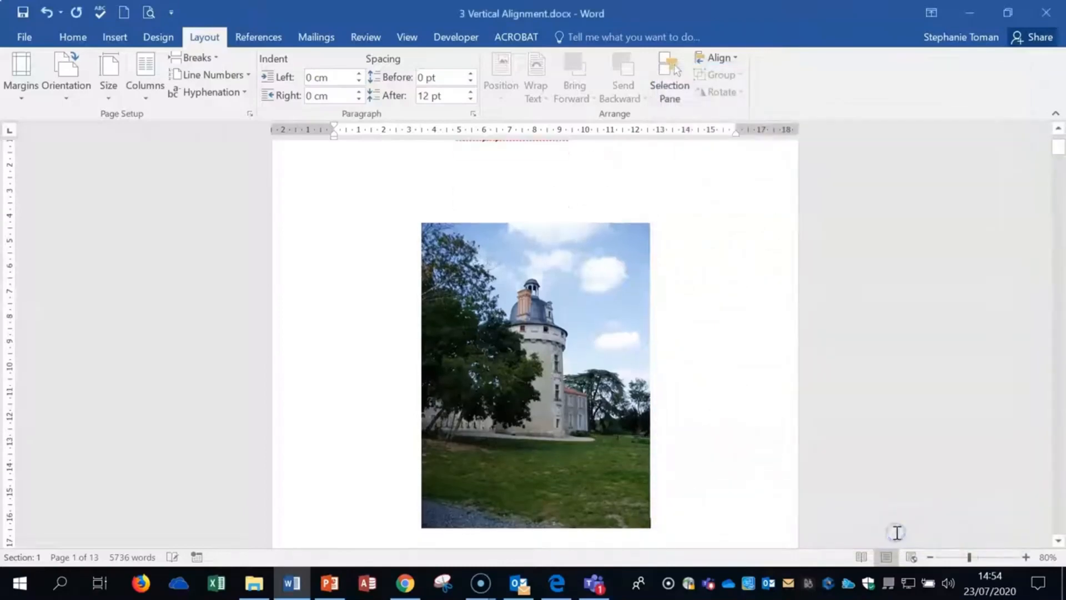
# Step: Inspect how the title, picture, year and subtitle are spread vertically over the cover page
pyautogui.scroll(-6, 718, 428)
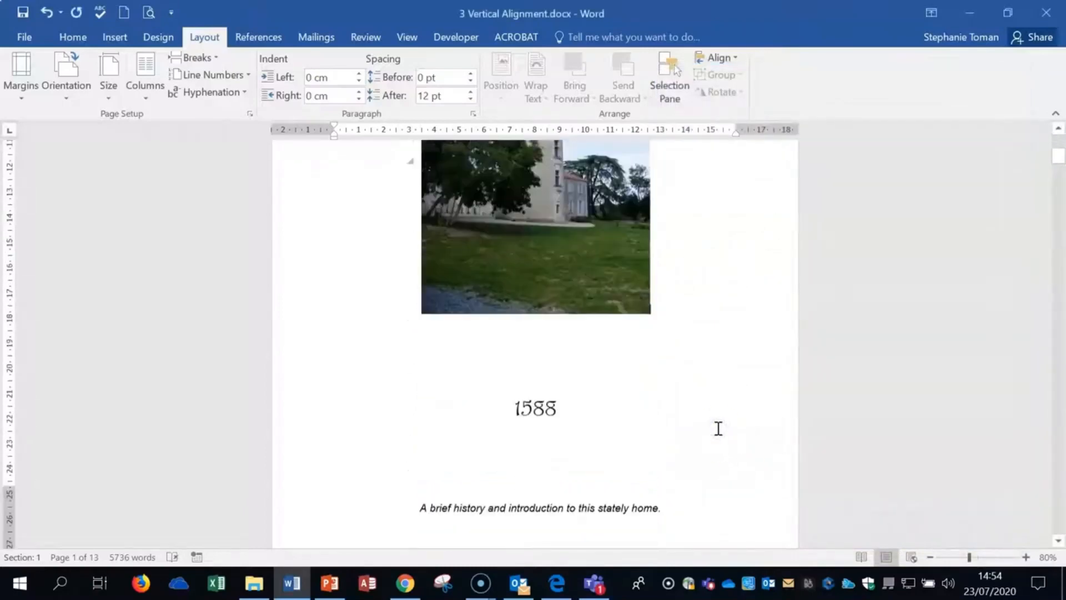
pyautogui.scroll(3, 718, 428)
pyautogui.click(497, 452)
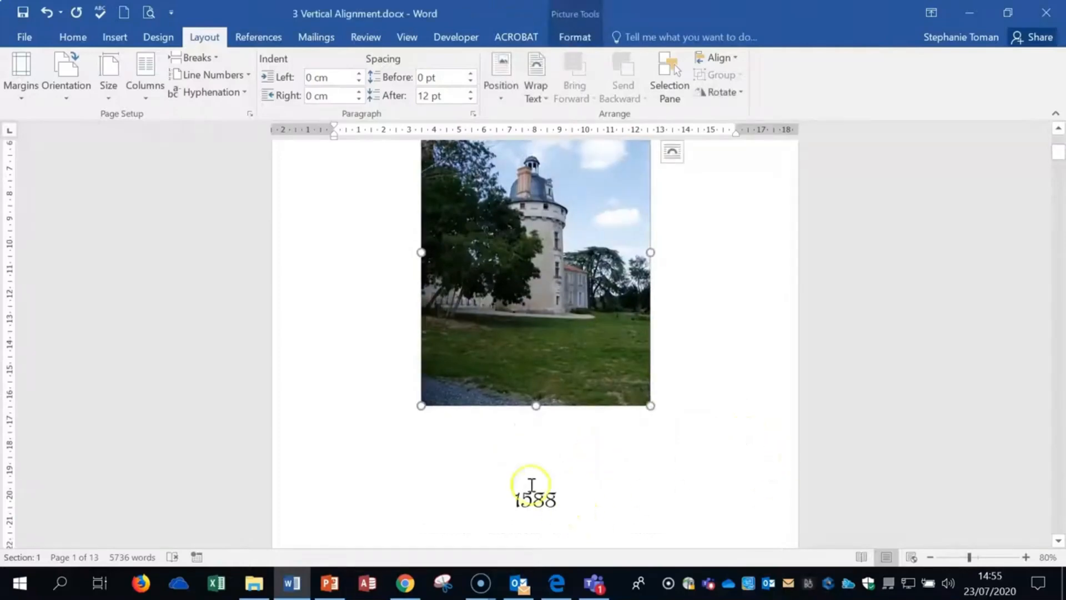
pyautogui.click(575, 469)
pyautogui.scroll(4, 575, 468)
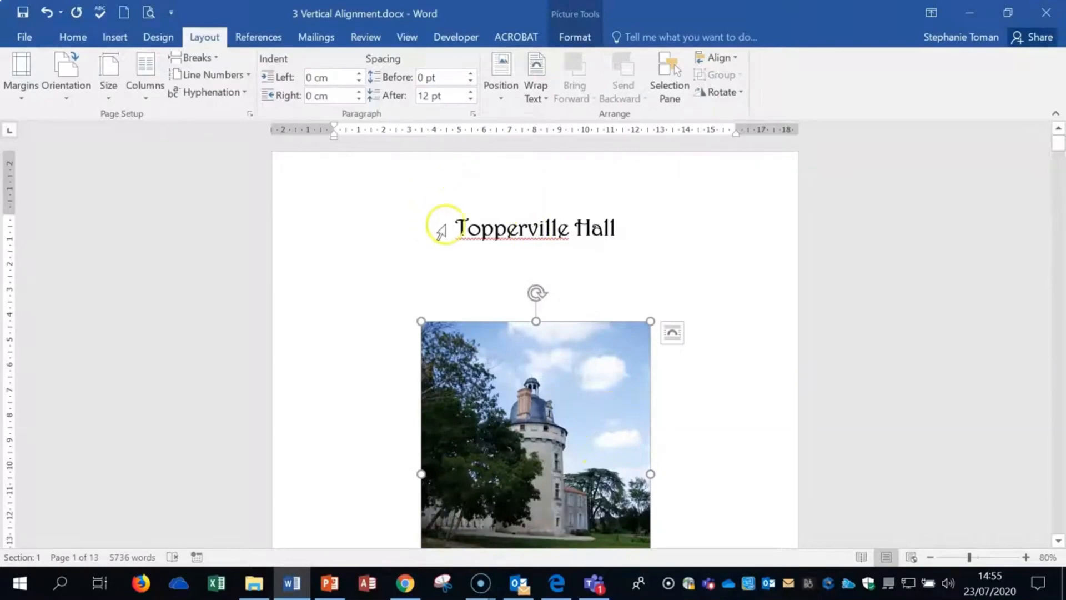
pyautogui.click(703, 314)
pyautogui.scroll(-3, 709, 299)
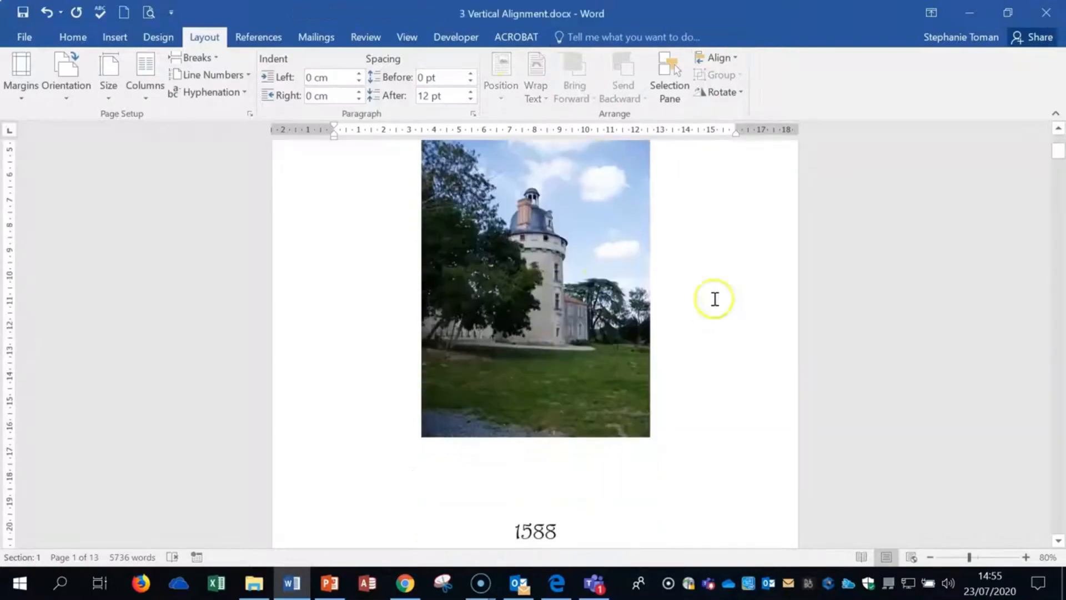
# Step: Show the formatting marks and check the cover page and the start of Chapter 1 for breaks
pyautogui.click(66, 37)
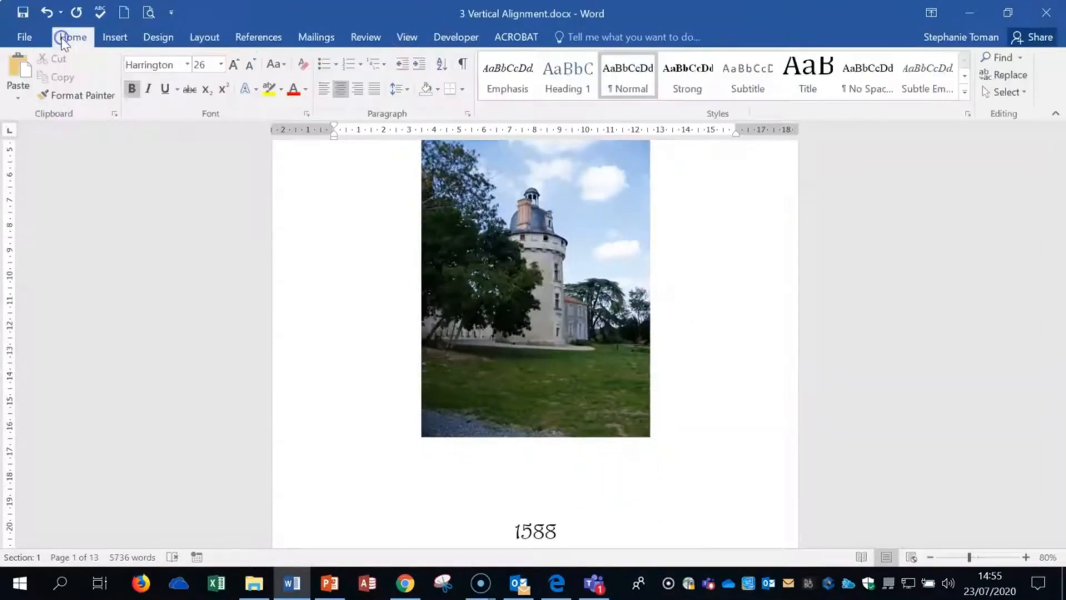
pyautogui.click(463, 64)
pyautogui.scroll(3, 724, 317)
pyautogui.scroll(-10, 724, 317)
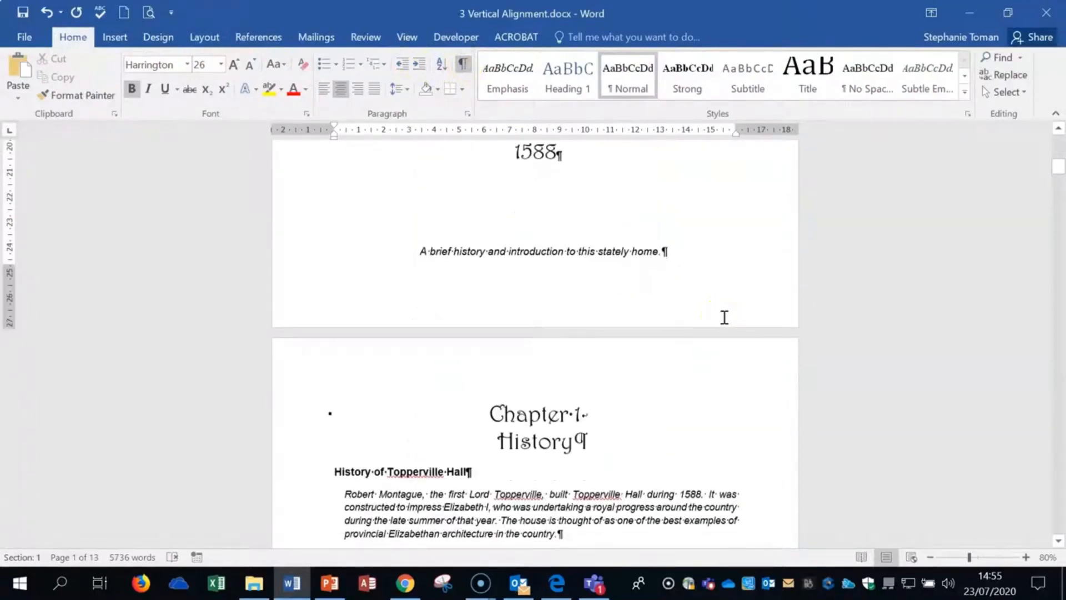
pyautogui.scroll(10, 724, 317)
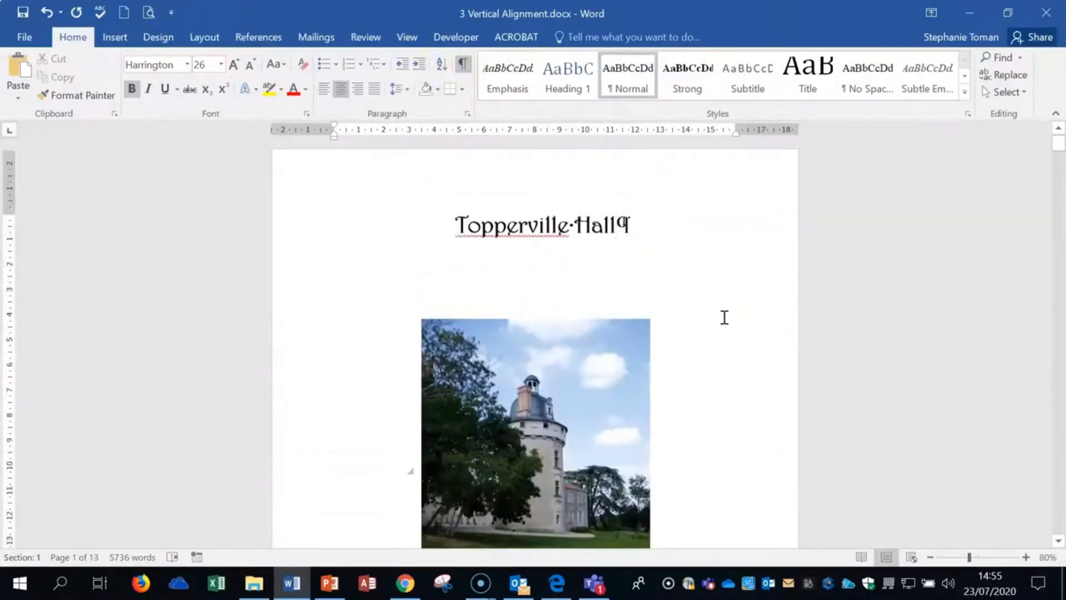
# Step: Close 3 Vertical Alignment.docx without saving the changes
pyautogui.click(577, 441)
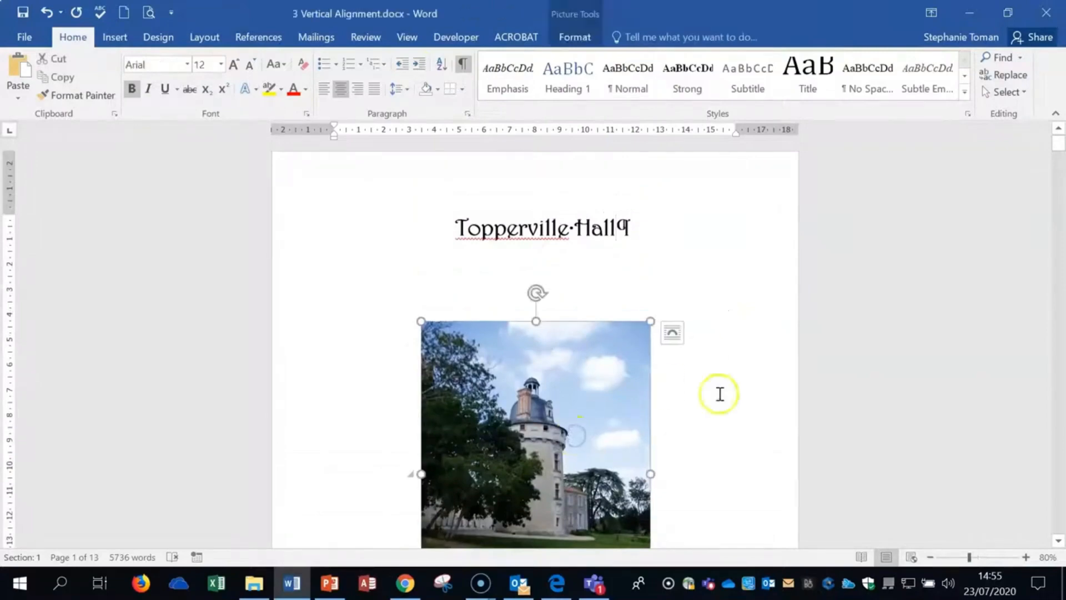
pyautogui.click(690, 305)
pyautogui.click(1044, 11)
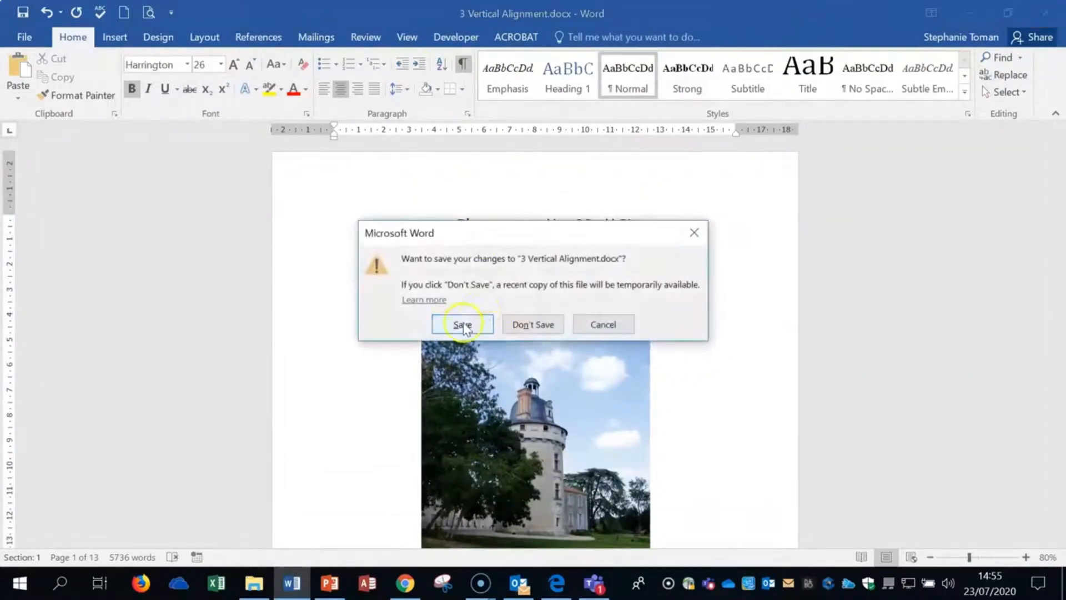
pyautogui.click(534, 323)
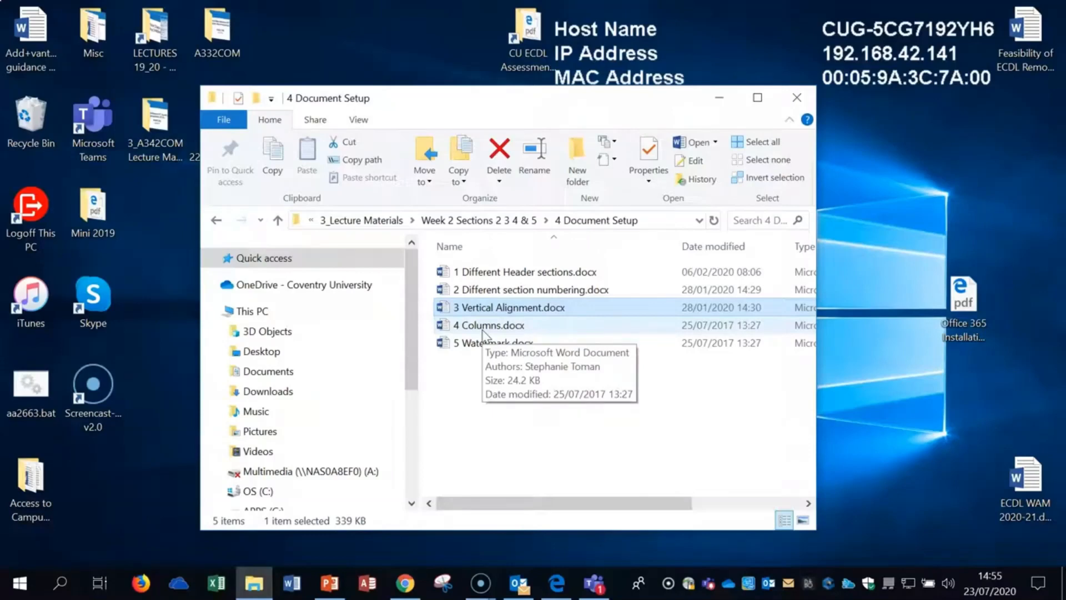
# Step: Open 4 Columns.docx and place the cursor at the continuous section break below the Daily News title
pyautogui.click(486, 328)
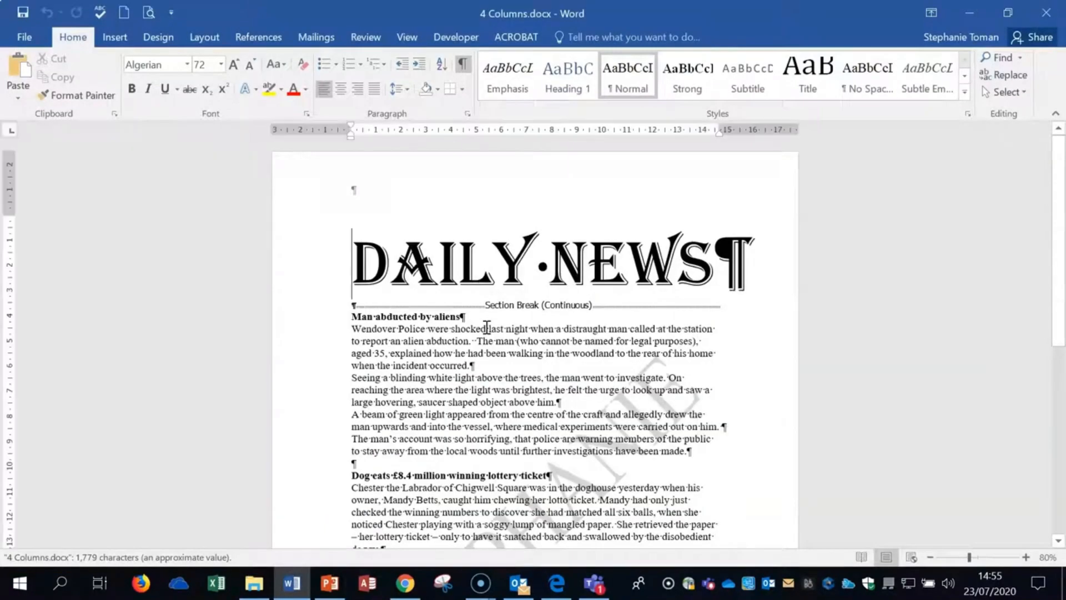
pyautogui.click(1025, 557)
pyautogui.click(1025, 558)
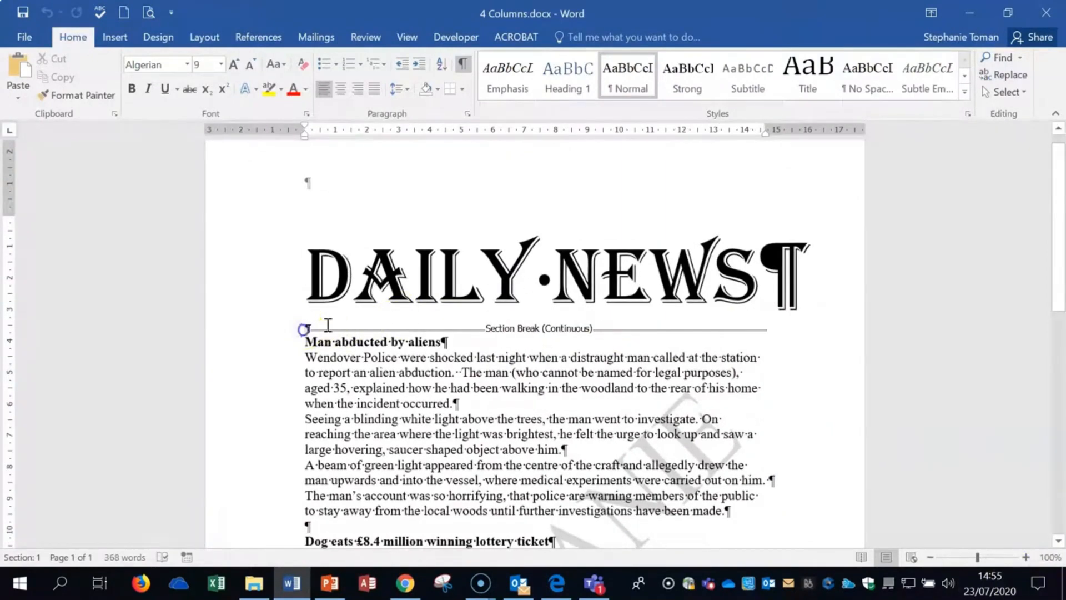
pyautogui.click(392, 277)
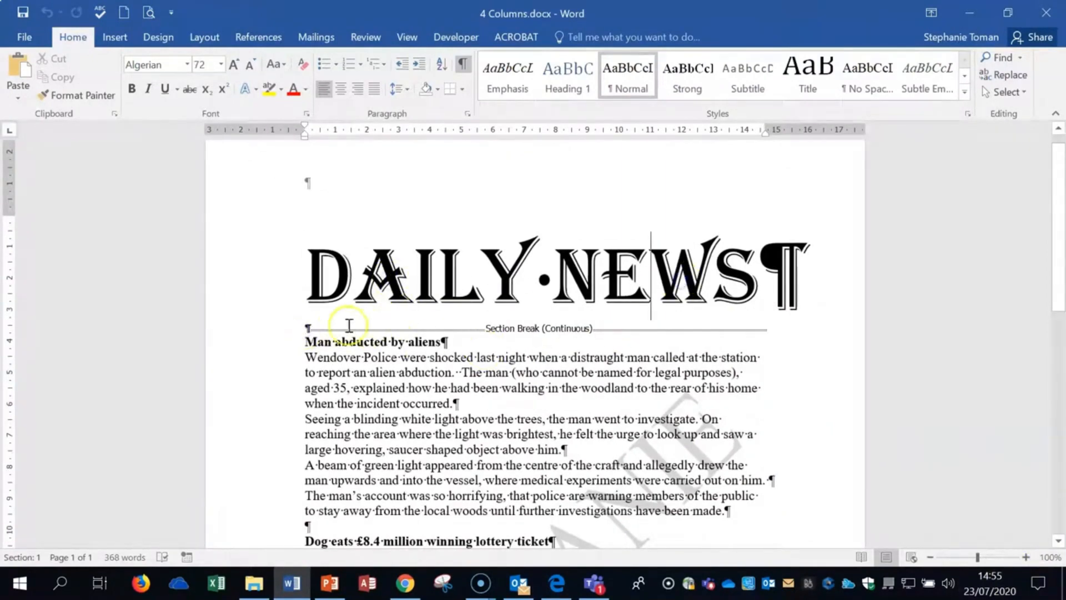
pyautogui.click(304, 328)
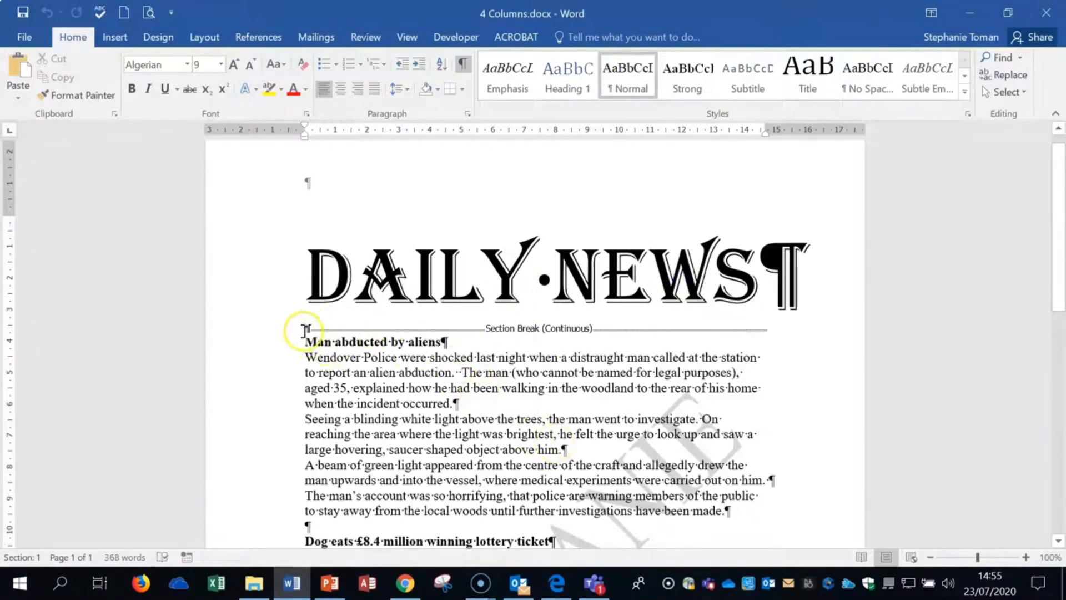
# Step: Select all the article text below the section break and choose the Two columns preset for the selected text
pyautogui.moveTo(305, 340); pyautogui.dragTo(689, 486)
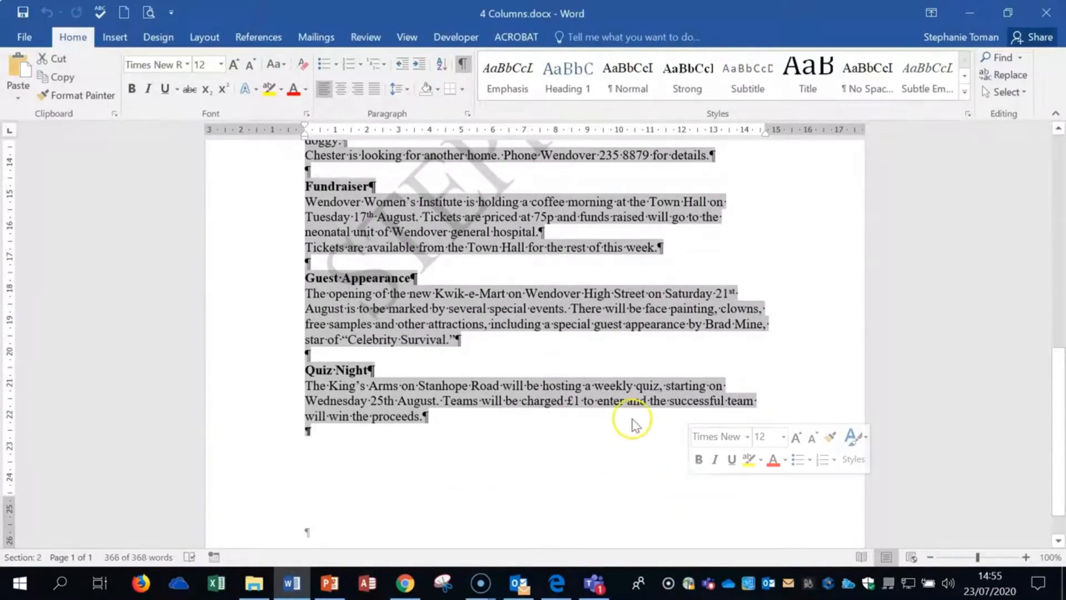
pyautogui.scroll(8, 635, 414)
pyautogui.scroll(3, 635, 413)
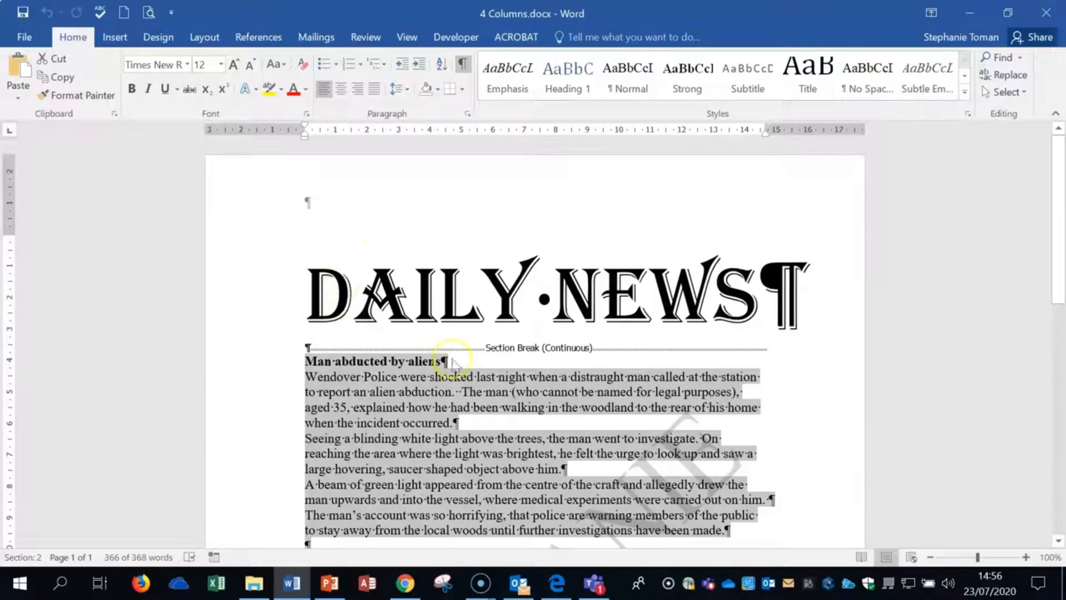
pyautogui.click(205, 38)
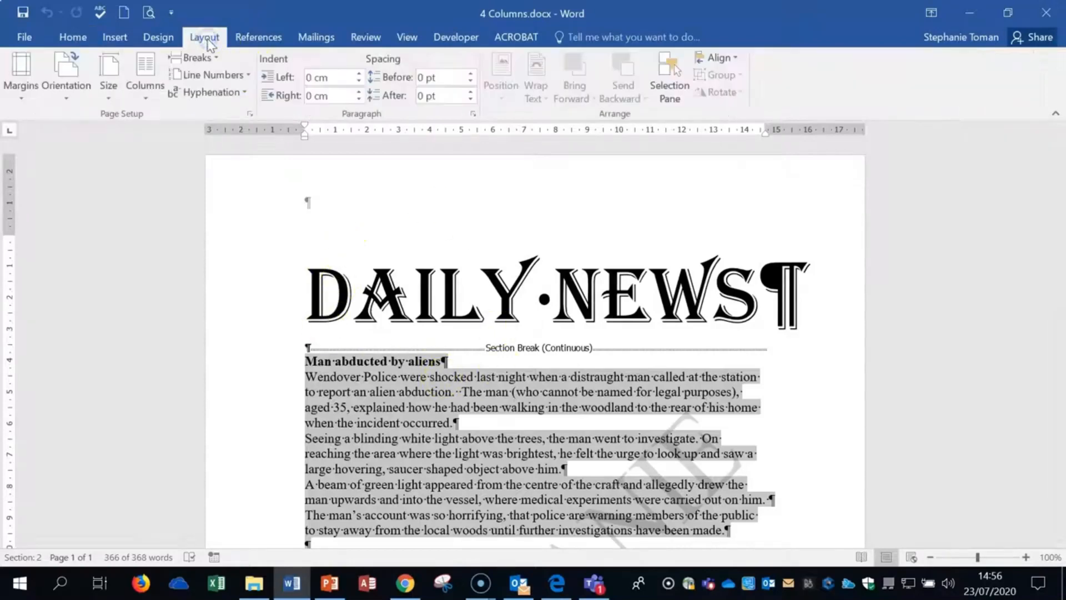
pyautogui.click(144, 98)
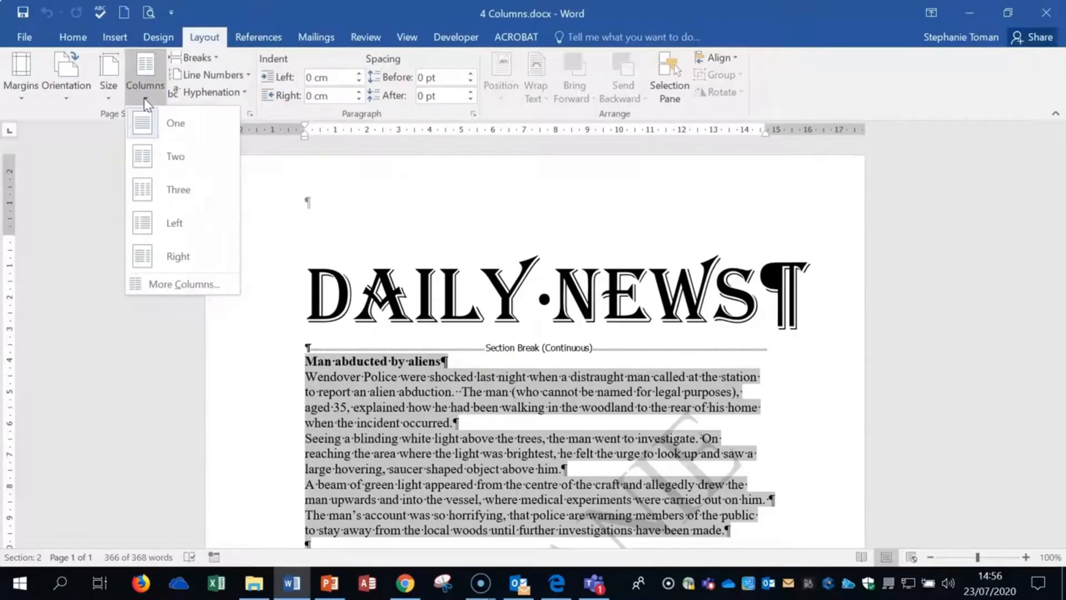
pyautogui.click(186, 283)
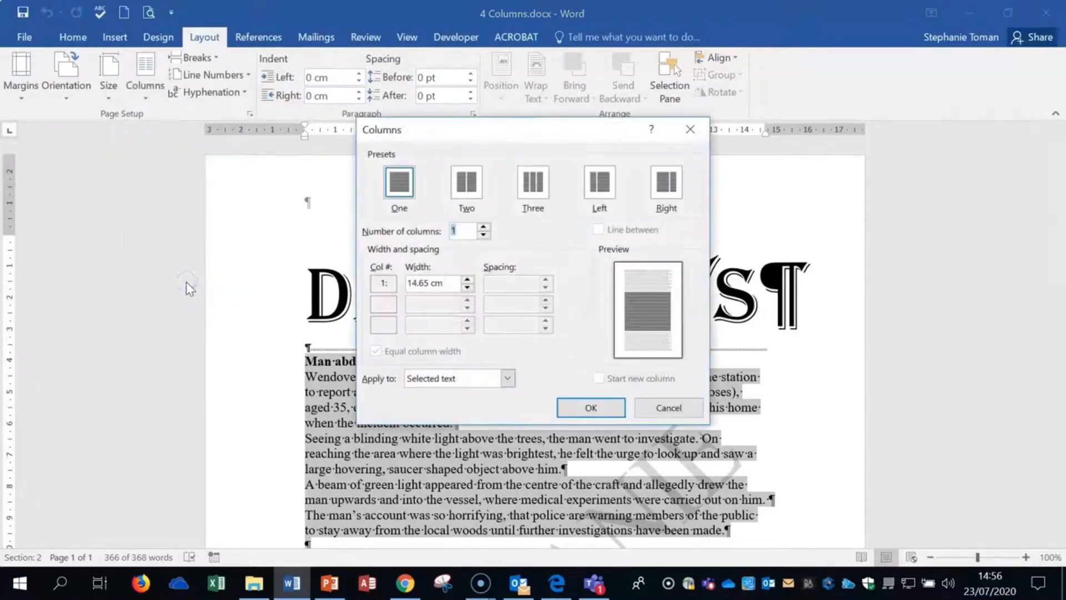
pyautogui.moveTo(490, 133); pyautogui.dragTo(824, 47)
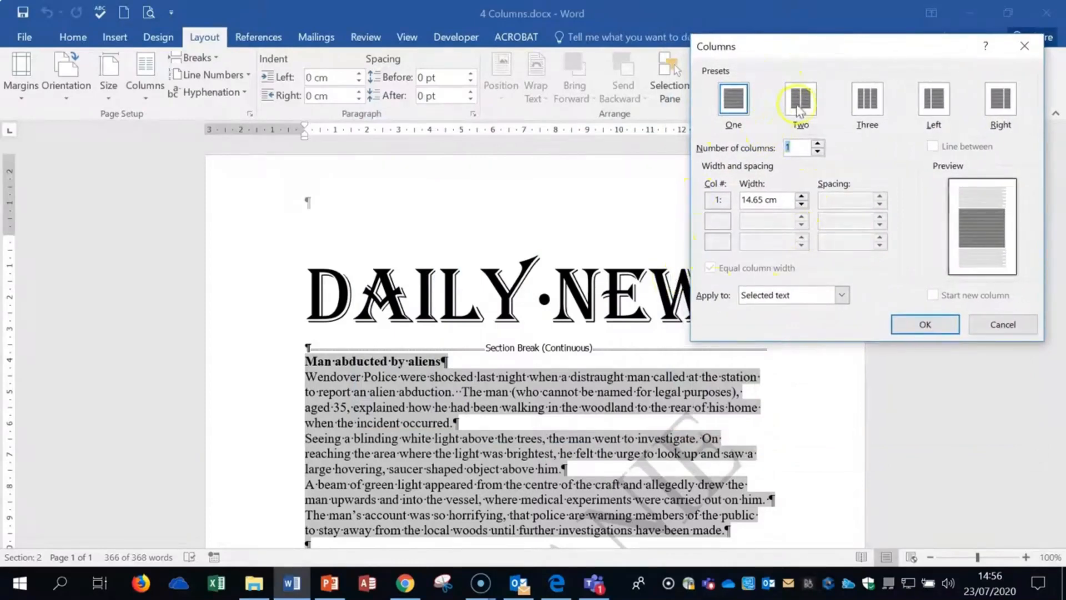
pyautogui.click(799, 100)
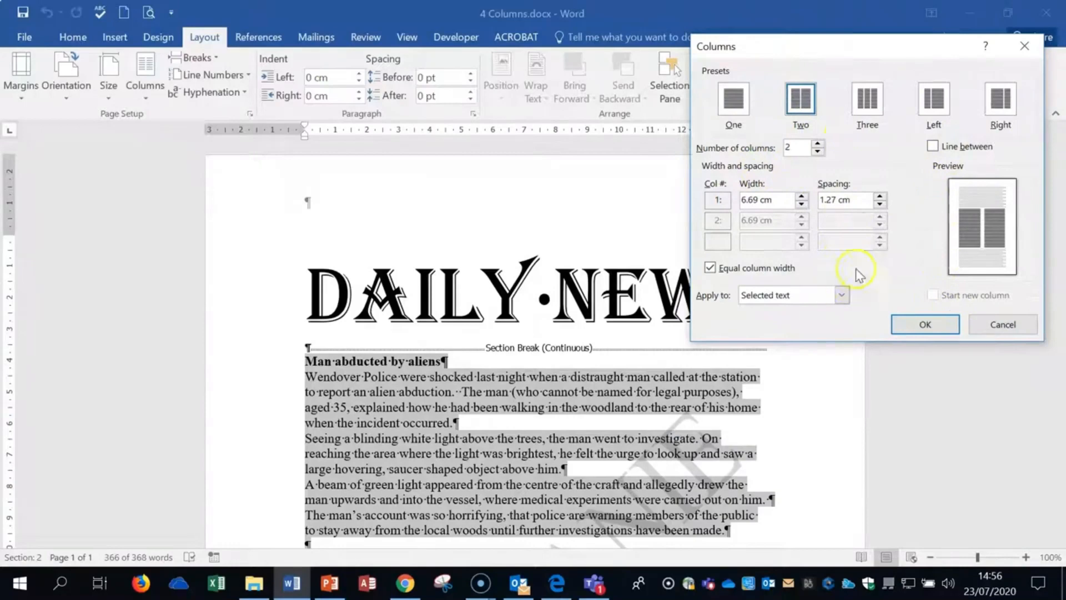
# Step: Set the column spacing to 1.5 cm, add a line between the columns, apply the layout and check the page
pyautogui.click(830, 199)
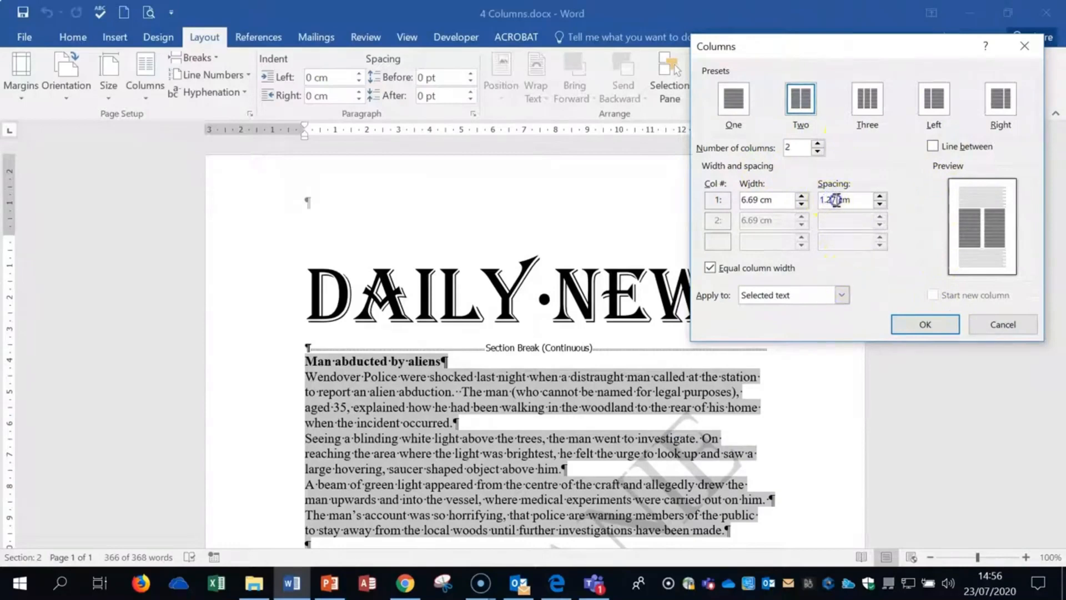
pyautogui.moveTo(835, 200); pyautogui.dragTo(810, 199)
pyautogui.write('1')
pyautogui.click(933, 147)
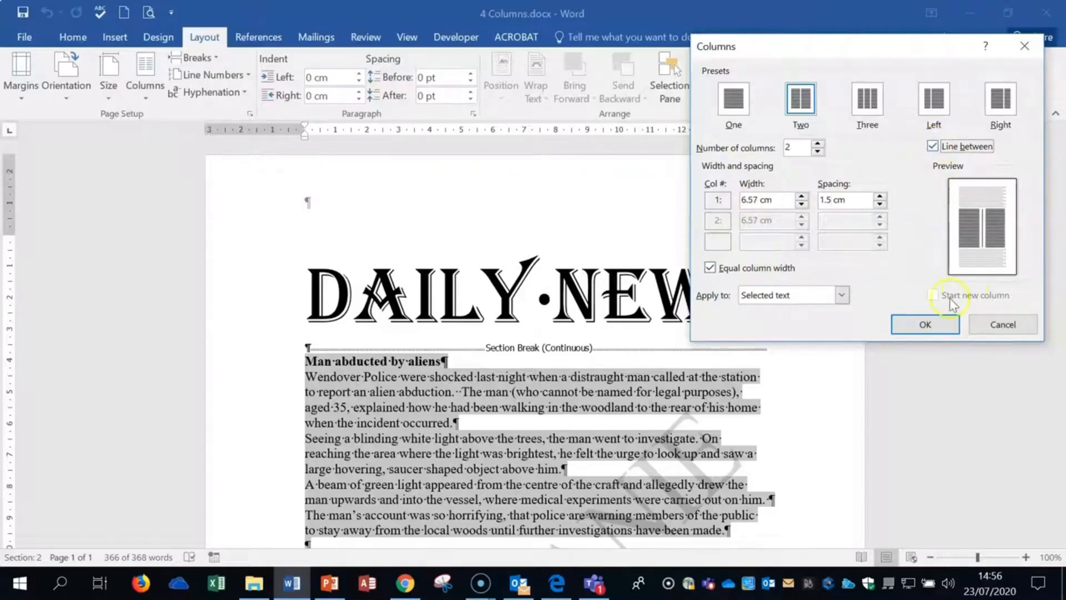
pyautogui.click(925, 327)
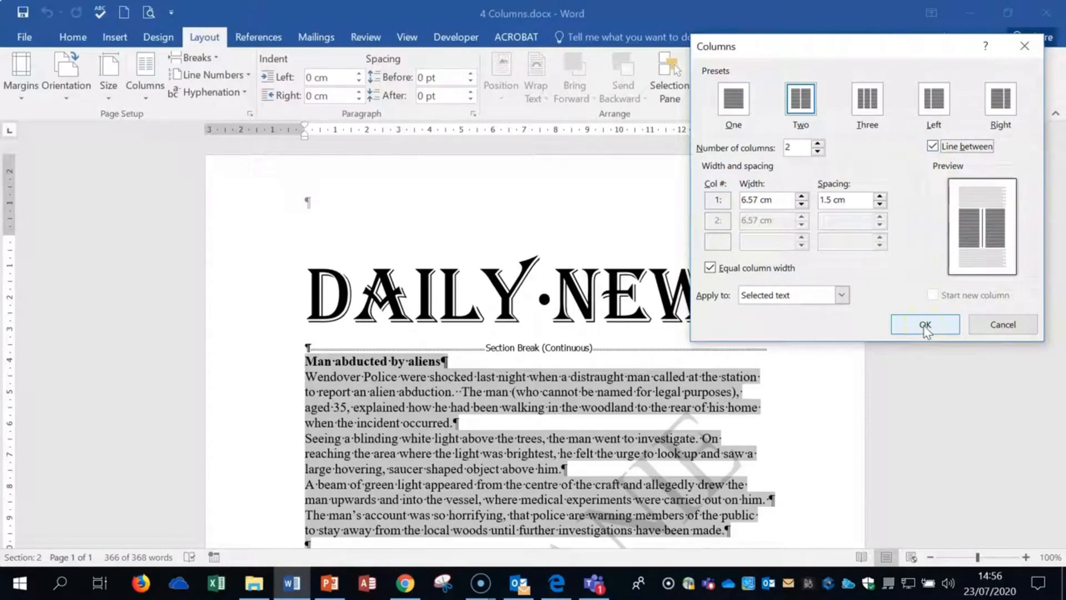
pyautogui.click(924, 327)
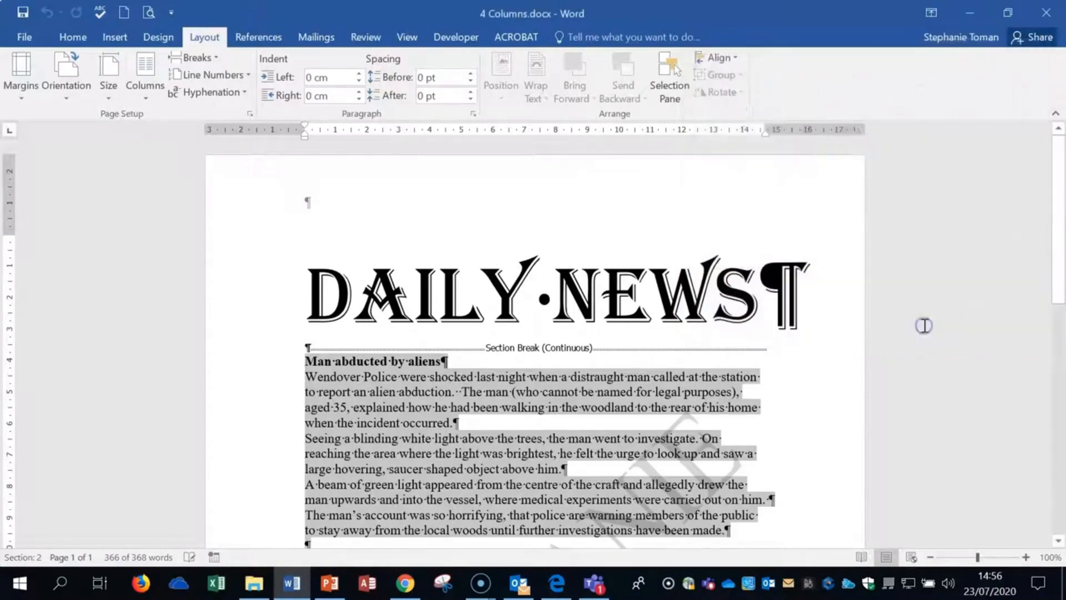
pyautogui.scroll(-3, 852, 394)
pyautogui.scroll(-3, 853, 393)
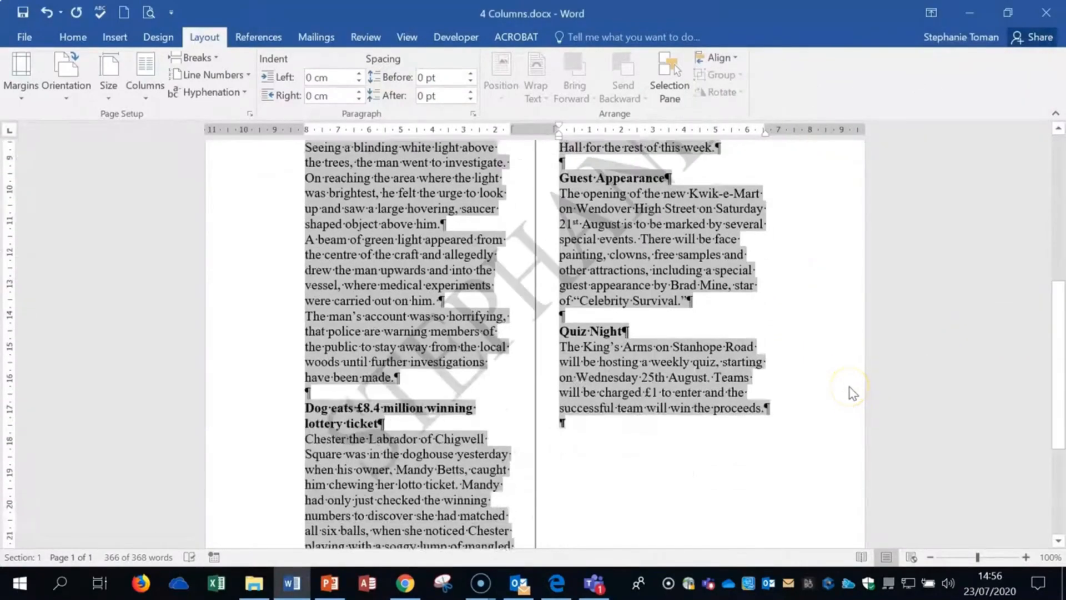
pyautogui.scroll(-2, 850, 388)
pyautogui.scroll(2, 850, 394)
pyautogui.scroll(5, 842, 404)
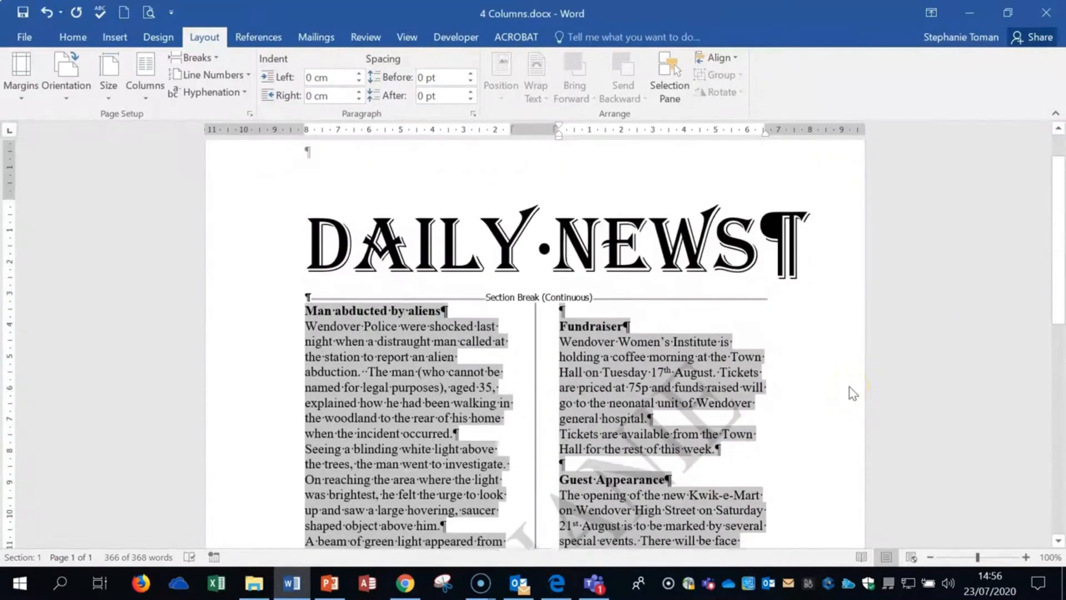
# Step: Try deleting the continuous section break below the Daily News title, and undo the deletion
pyautogui.click(305, 311)
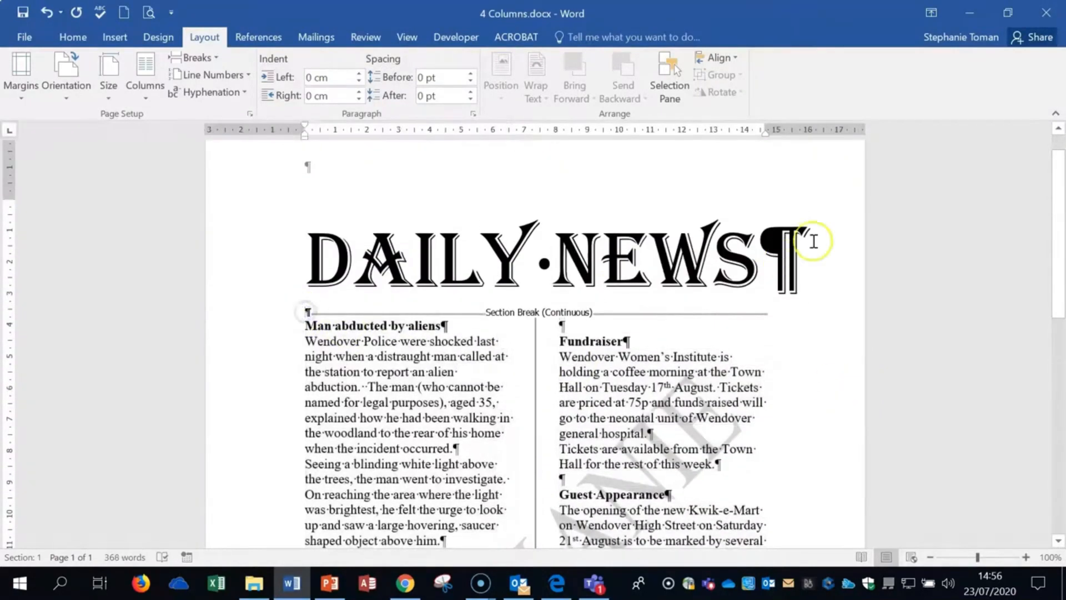
pyautogui.press('Delete')
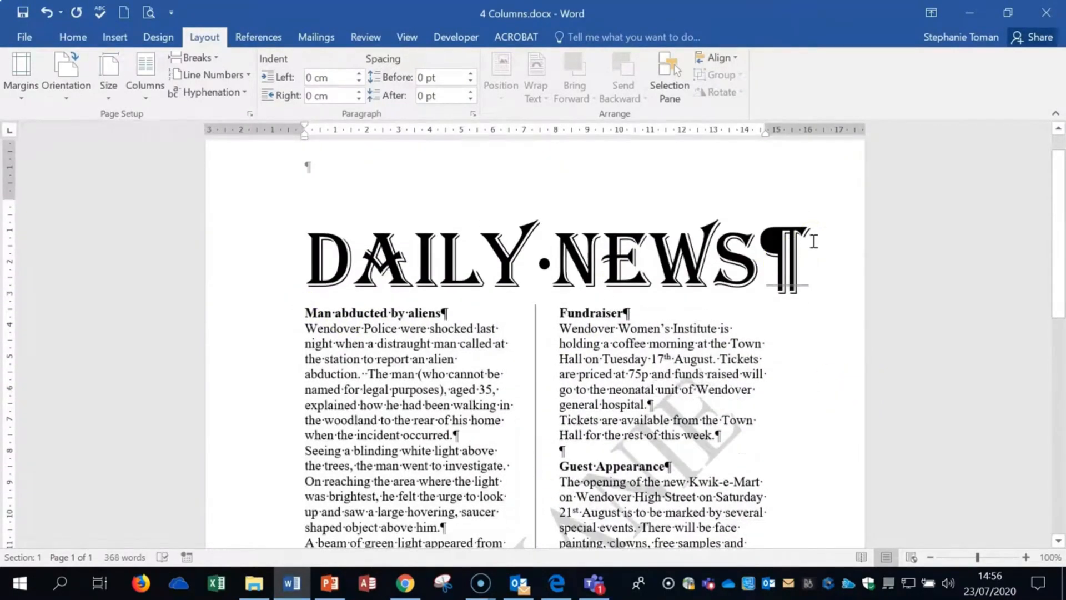
pyautogui.press('Delete')
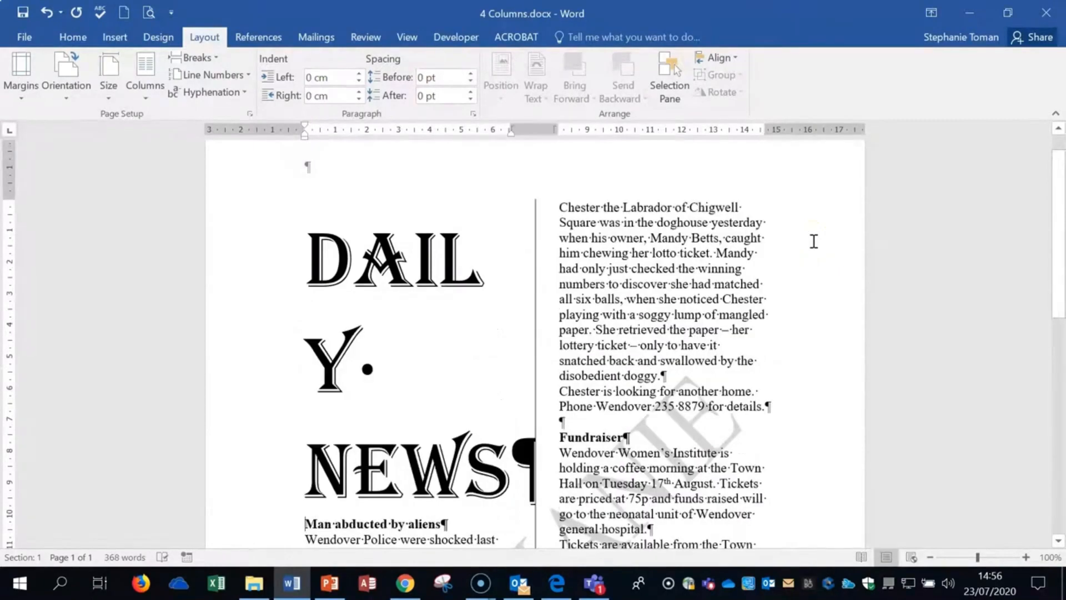
pyautogui.click(47, 14)
pyautogui.click(47, 16)
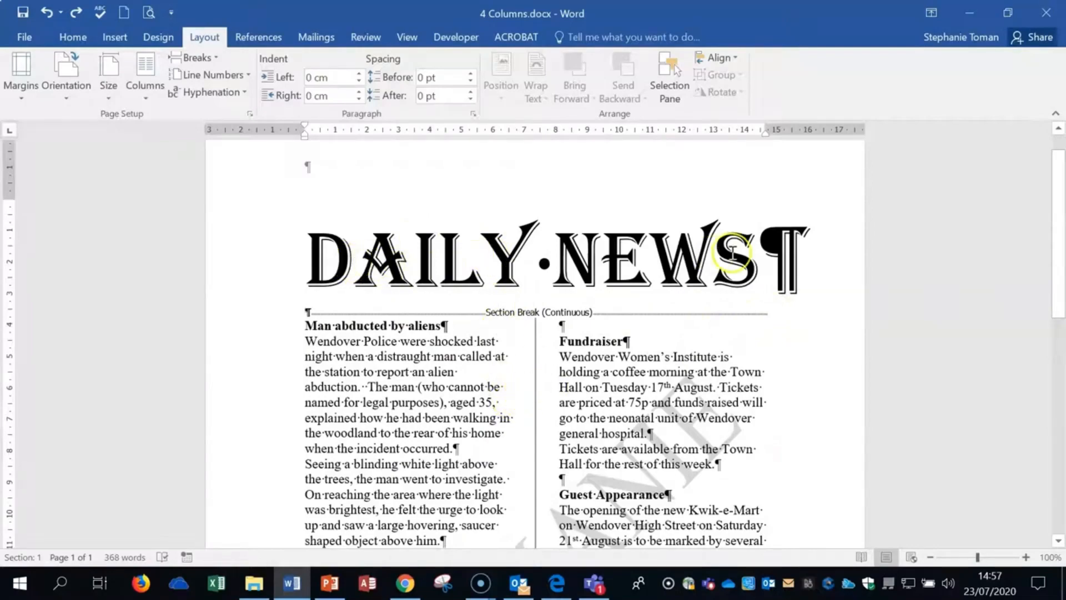
# Step: Delete the blank line above the Fundraiser heading in the second column
pyautogui.scroll(-3, 648, 419)
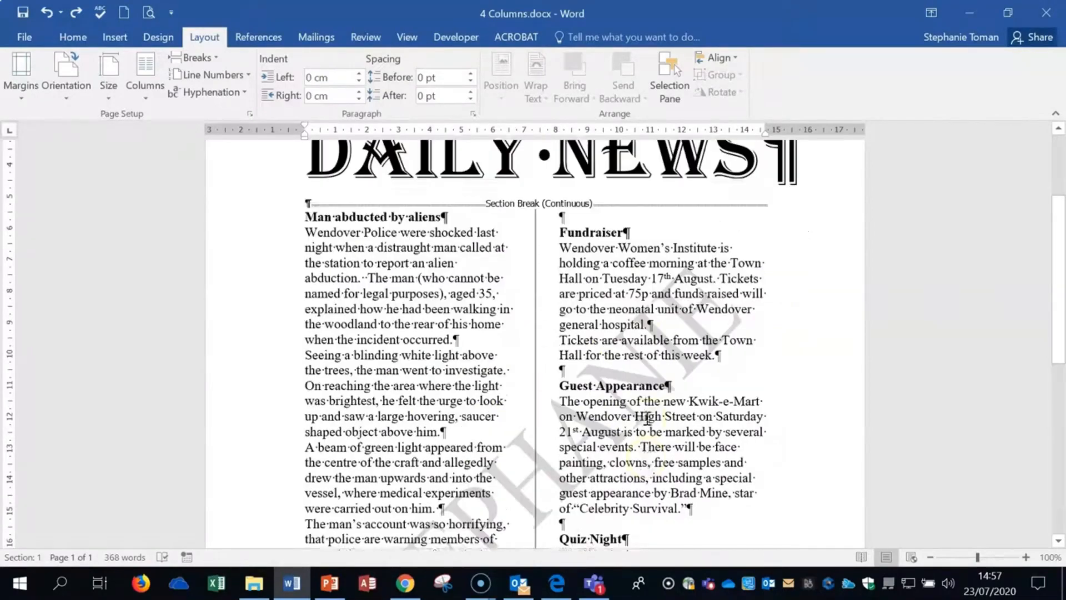
pyautogui.scroll(-5, 648, 419)
pyautogui.scroll(7, 647, 466)
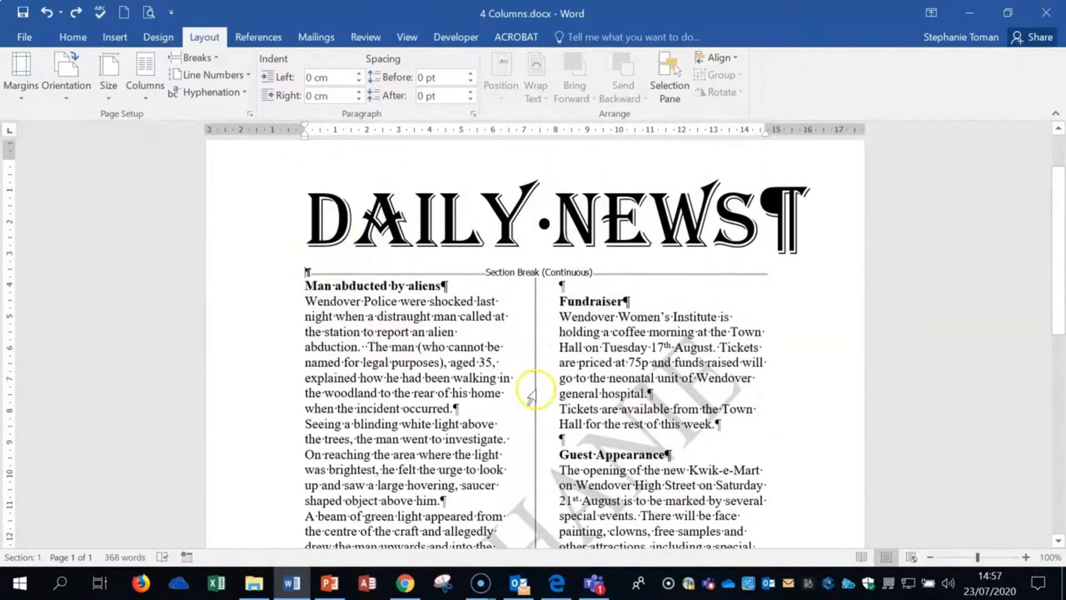
pyautogui.click(561, 284)
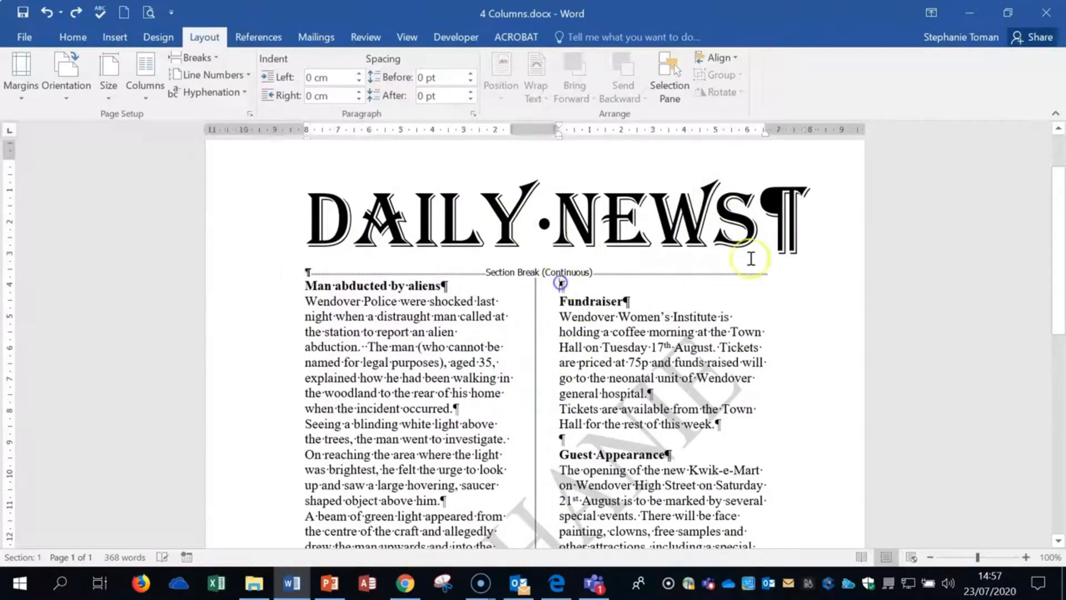
pyautogui.press('Delete')
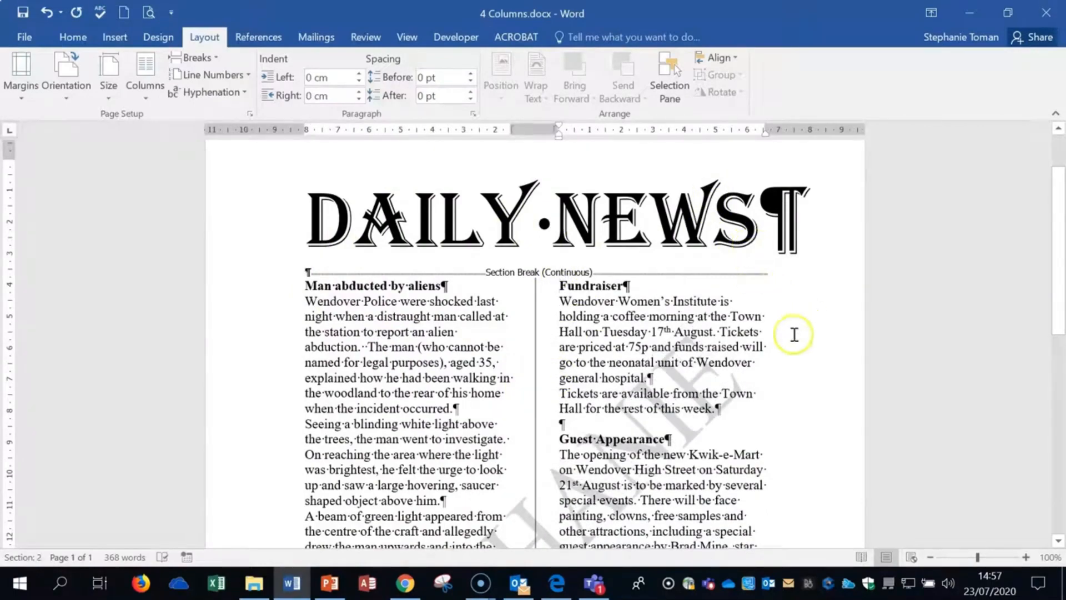
# Step: Insert a column break before the heading "Dog eats £8.4 million winning lottery ticket" and check both columns
pyautogui.scroll(-7, 804, 416)
pyautogui.click(306, 365)
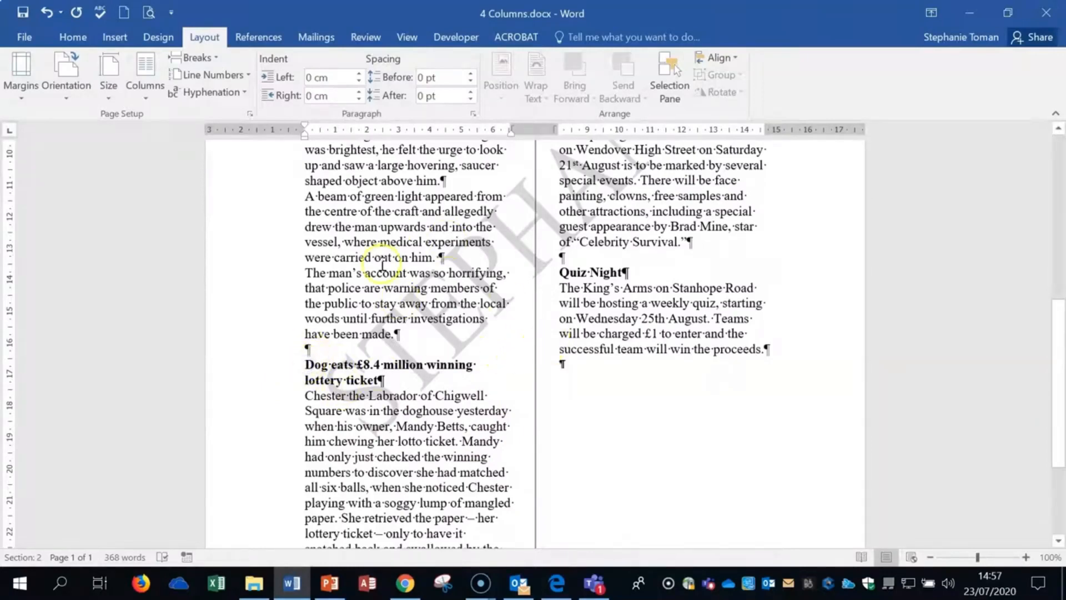
pyautogui.click(201, 57)
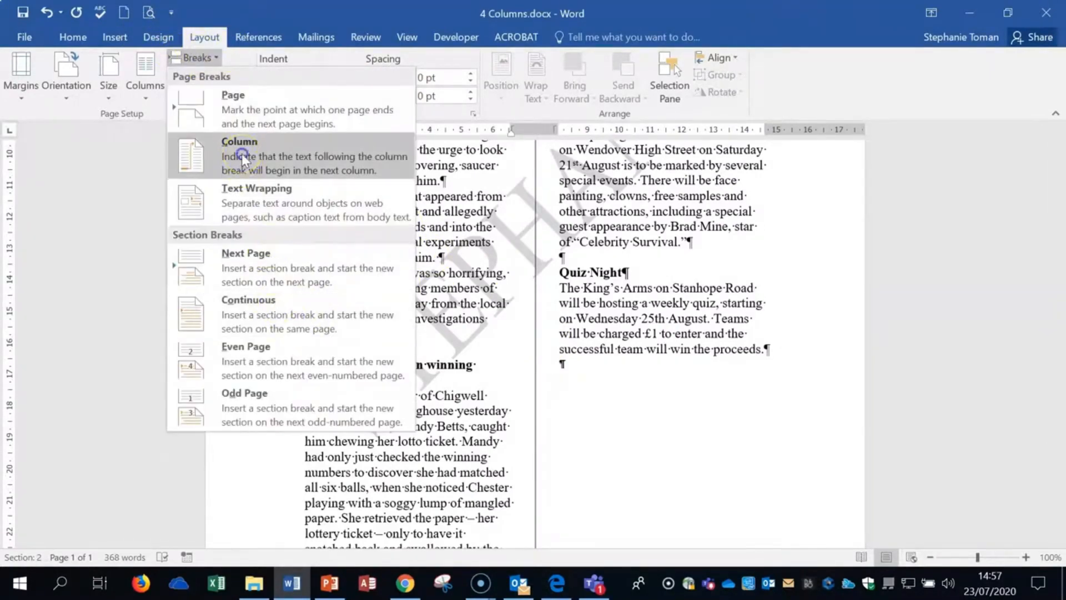
pyautogui.click(242, 162)
pyautogui.scroll(3, 604, 303)
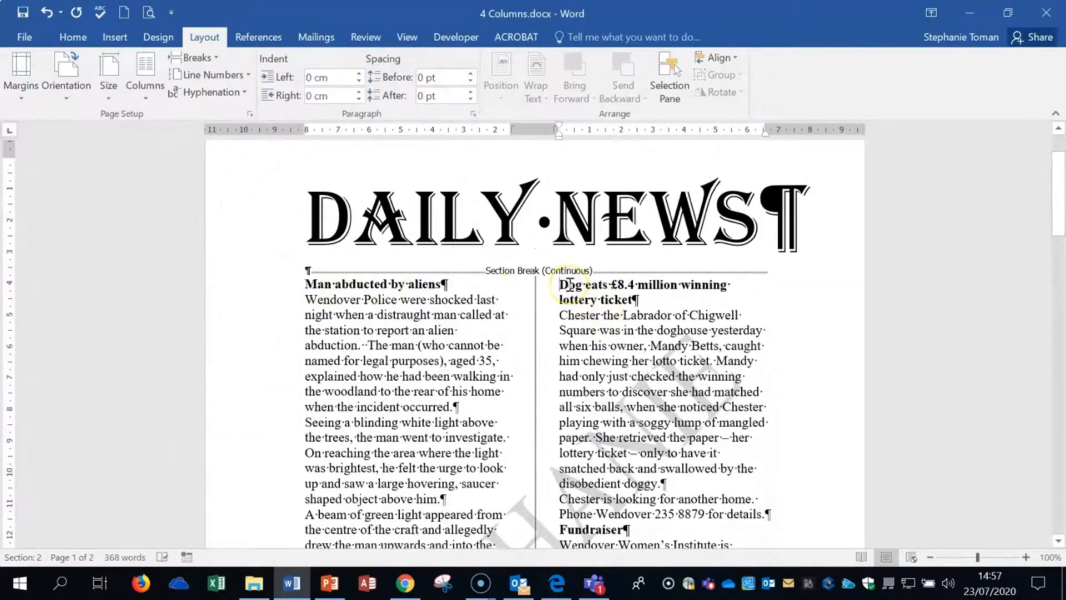
pyautogui.scroll(-9, 644, 322)
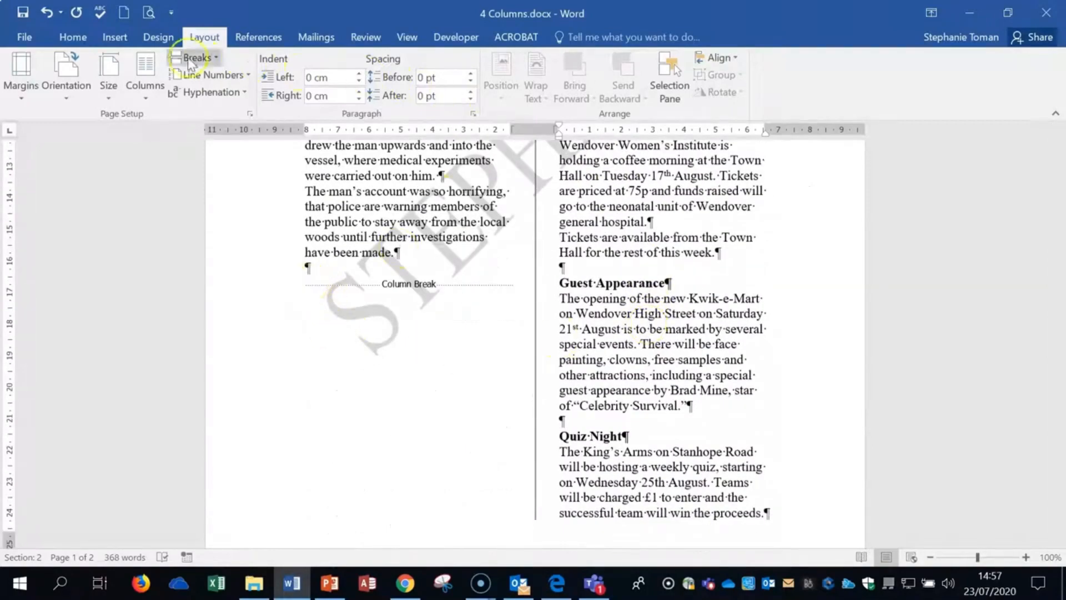
# Step: Hide the formatting marks and view the newspaper page from the top
pyautogui.click(65, 40)
pyautogui.click(462, 63)
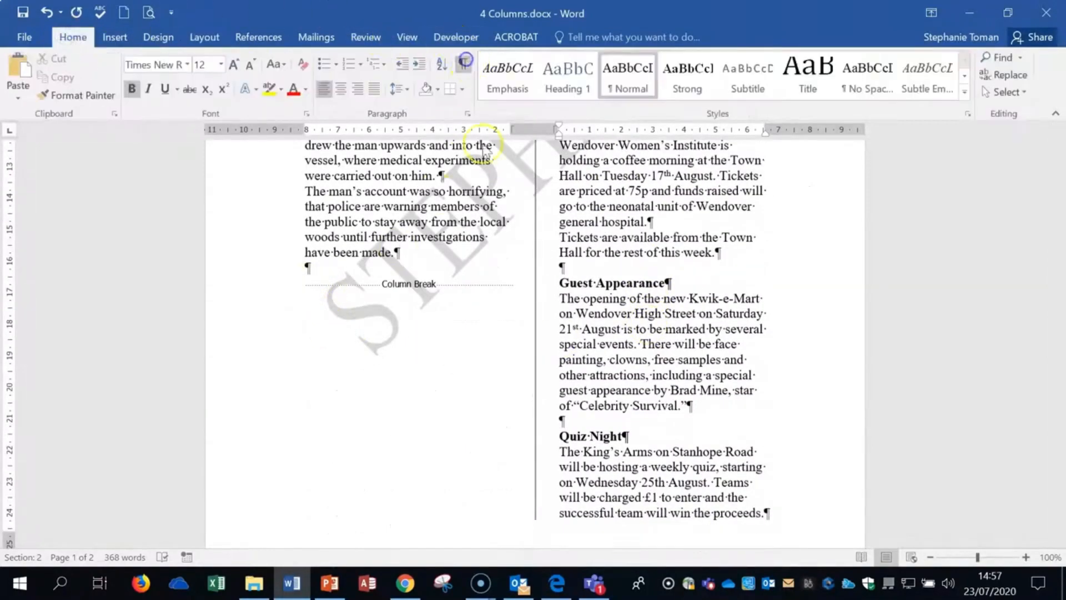
pyautogui.scroll(10, 504, 383)
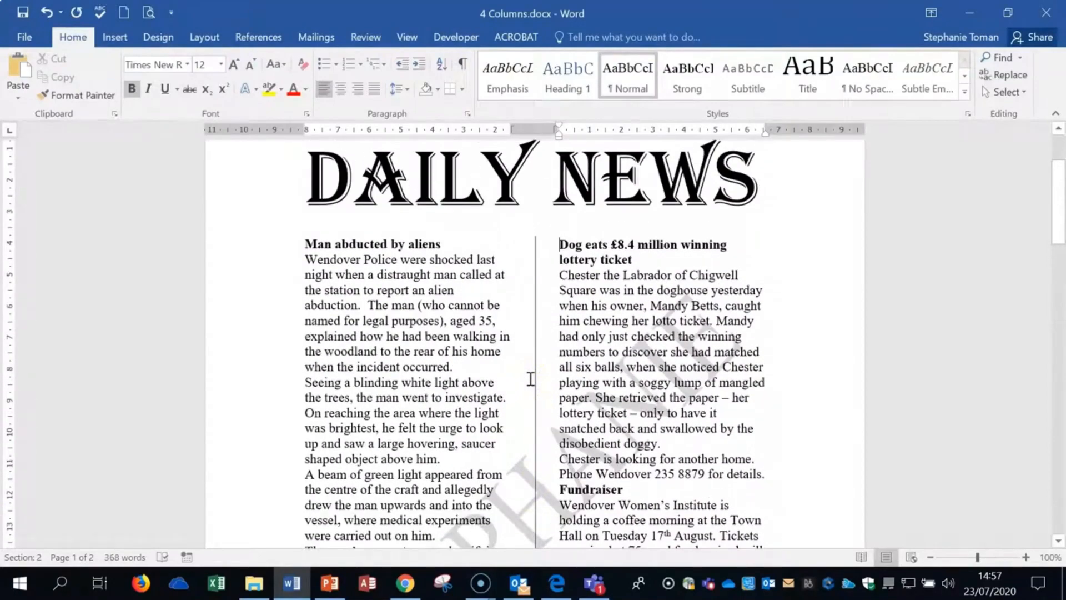
# Step: Undo the column break, the blank line deletion and the two-column layout, and deselect the article text
pyautogui.click(48, 12)
pyautogui.click(47, 13)
pyautogui.click(48, 13)
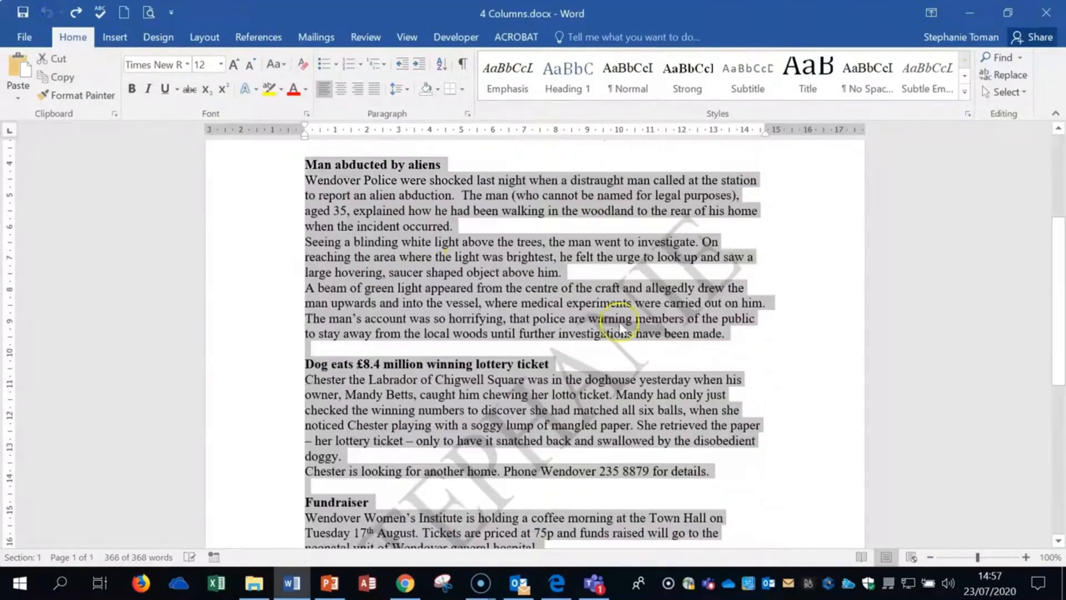
pyautogui.click(805, 356)
pyautogui.scroll(3, 806, 357)
pyautogui.scroll(-2, 805, 356)
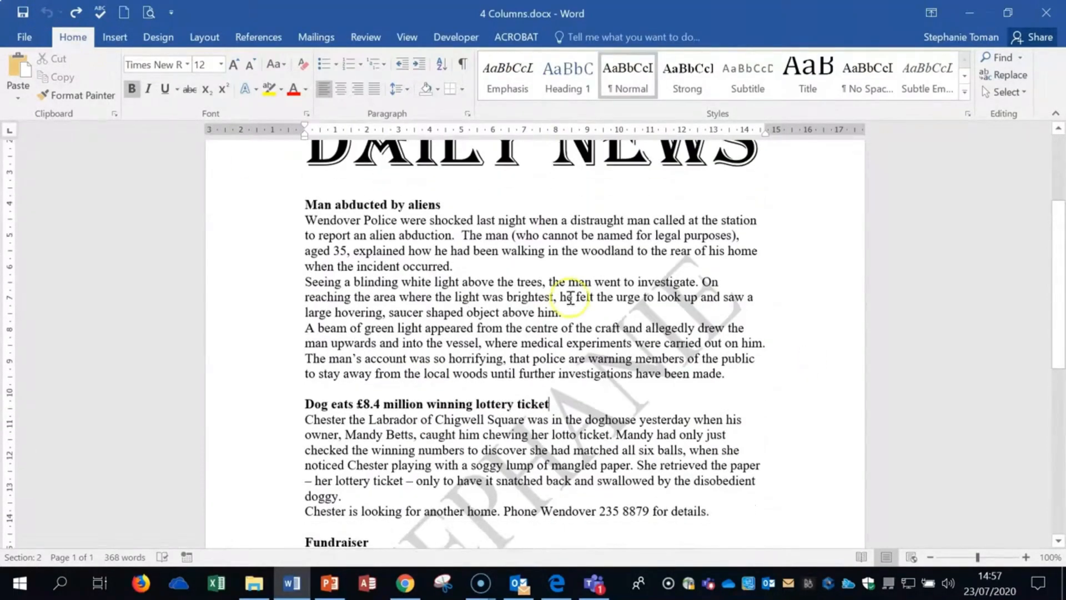
# Step: Format the text from "Man abducted by aliens" through Guest Appearance in two columns with 1 cm spacing and a line between
pyautogui.click(304, 204)
pyautogui.moveTo(355, 231); pyautogui.dragTo(552, 485)
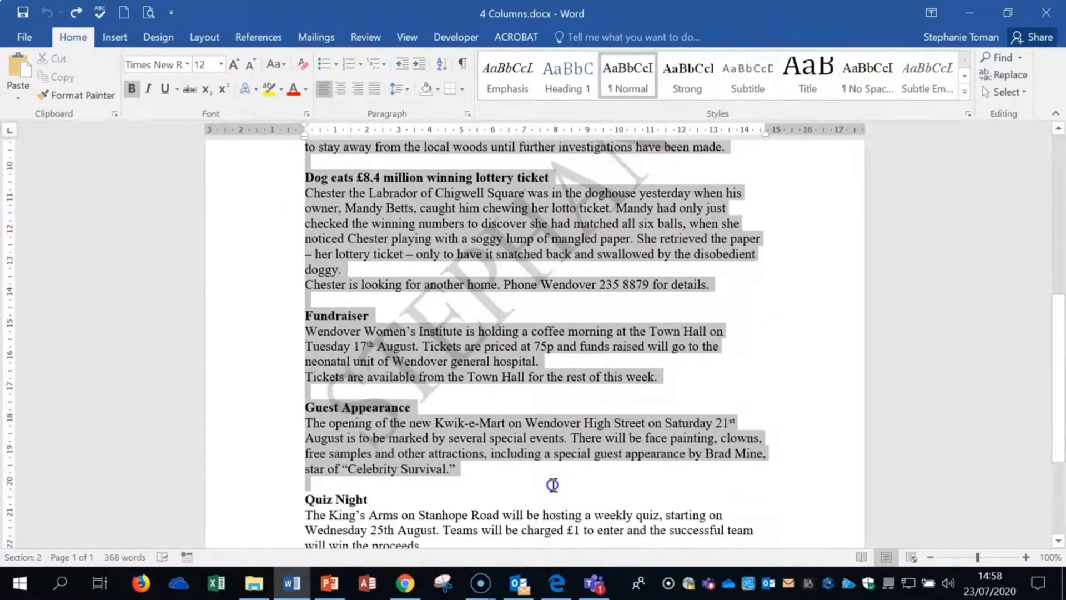
pyautogui.click(204, 36)
pyautogui.click(143, 91)
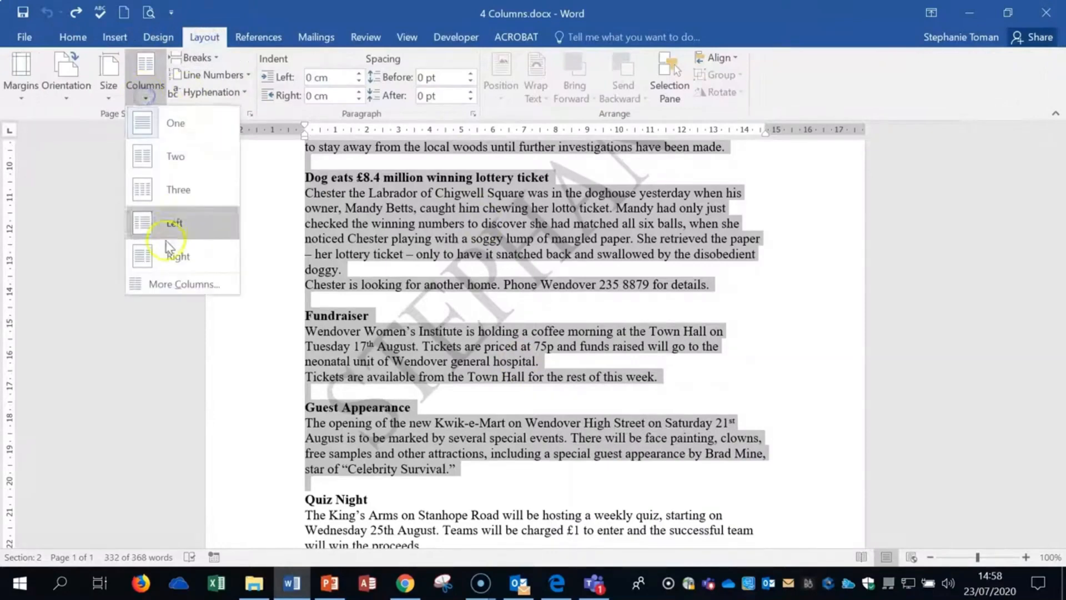
pyautogui.click(169, 282)
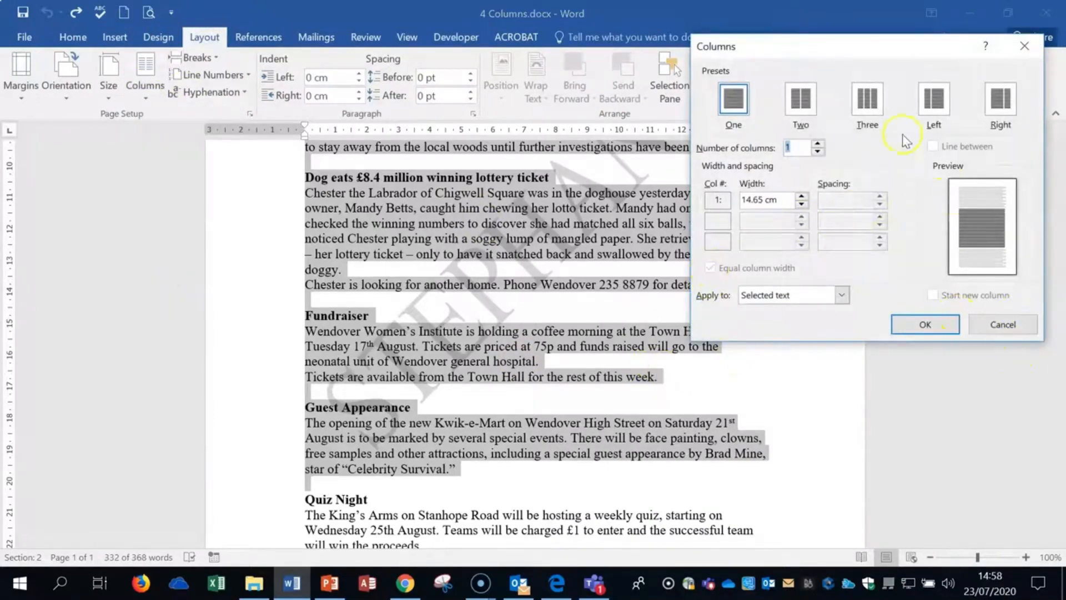
pyautogui.click(804, 101)
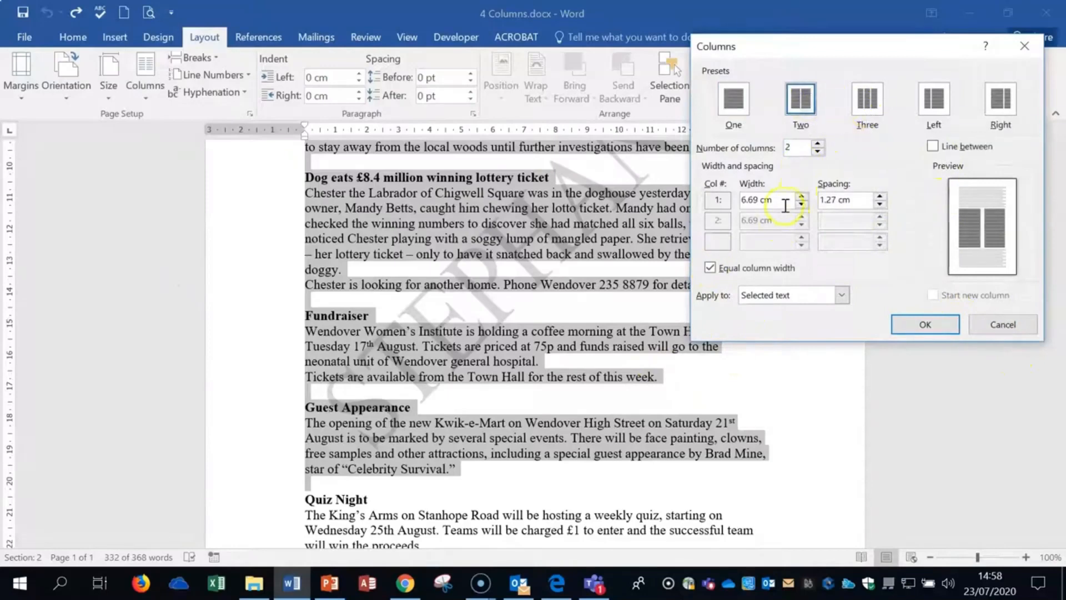
pyautogui.doubleClick(838, 199)
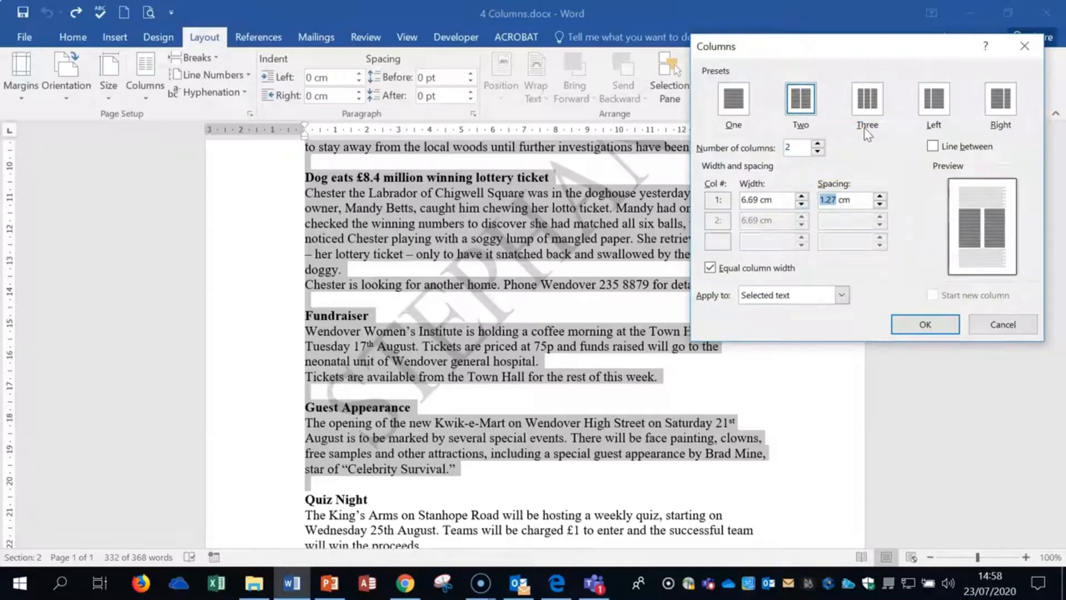
pyautogui.write('1')
pyautogui.click(942, 149)
pyautogui.click(924, 325)
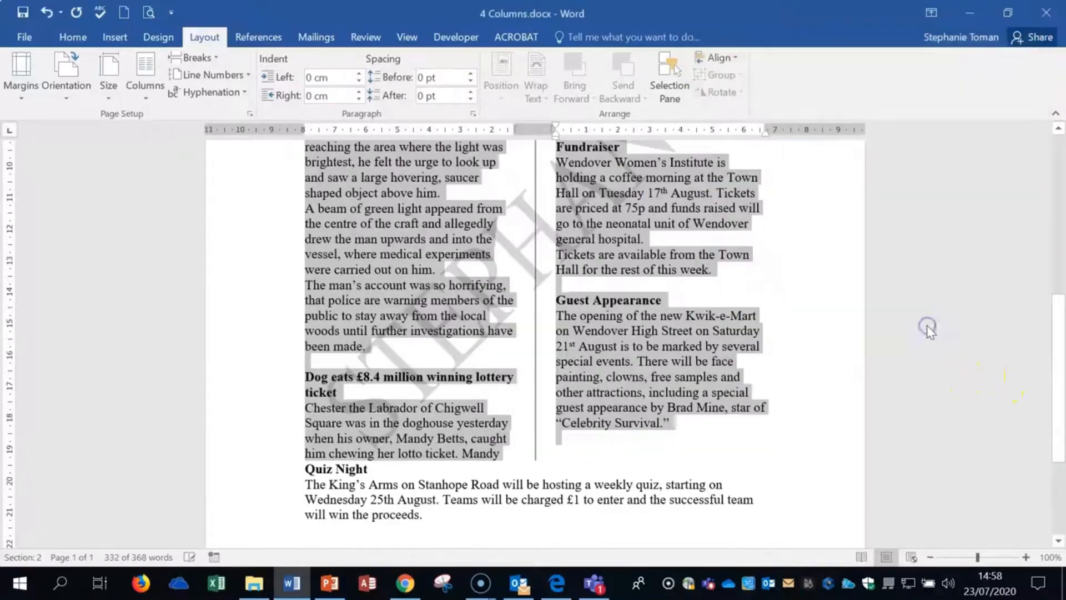
pyautogui.click(817, 342)
# Step: Insert a column break before the heading "Dog eats £8.4 million winning lottery ticket" and check the column layout
pyautogui.scroll(3, 833, 343)
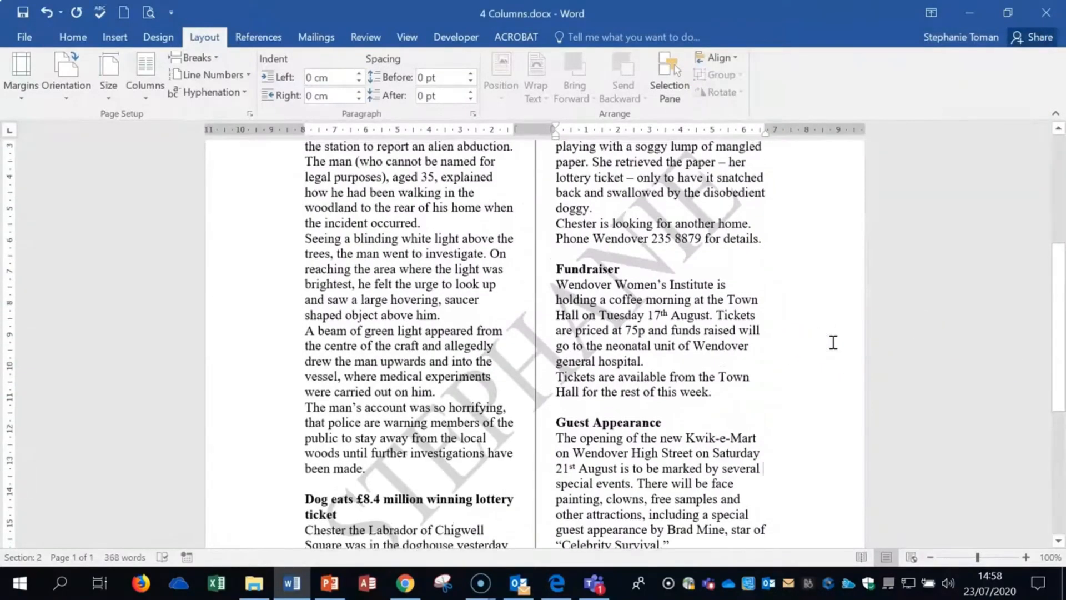
pyautogui.scroll(3, 833, 341)
pyautogui.scroll(-7, 833, 340)
pyautogui.click(503, 365)
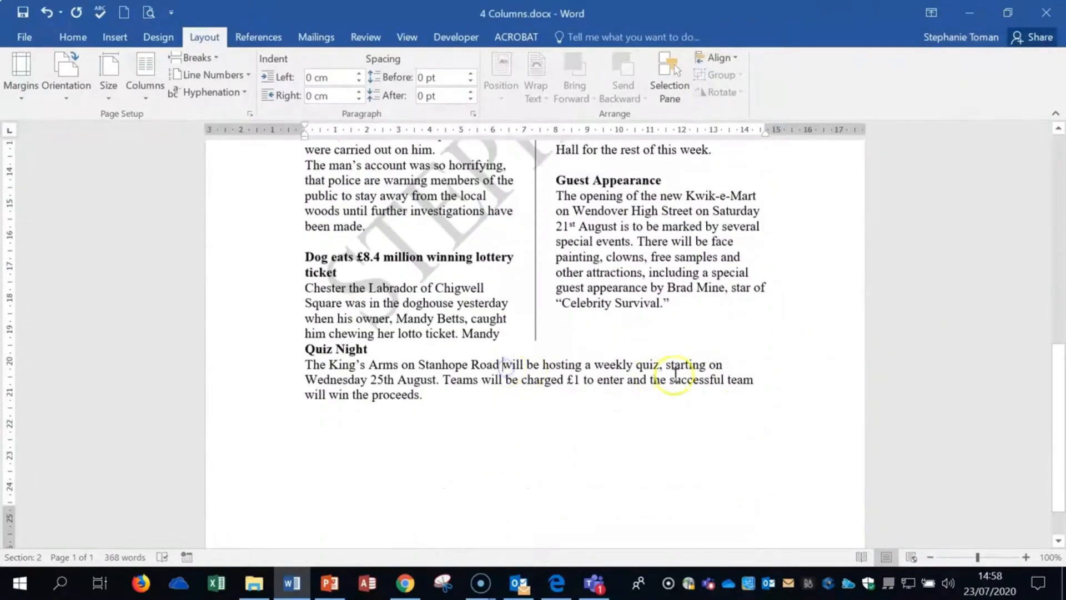
pyautogui.click(762, 339)
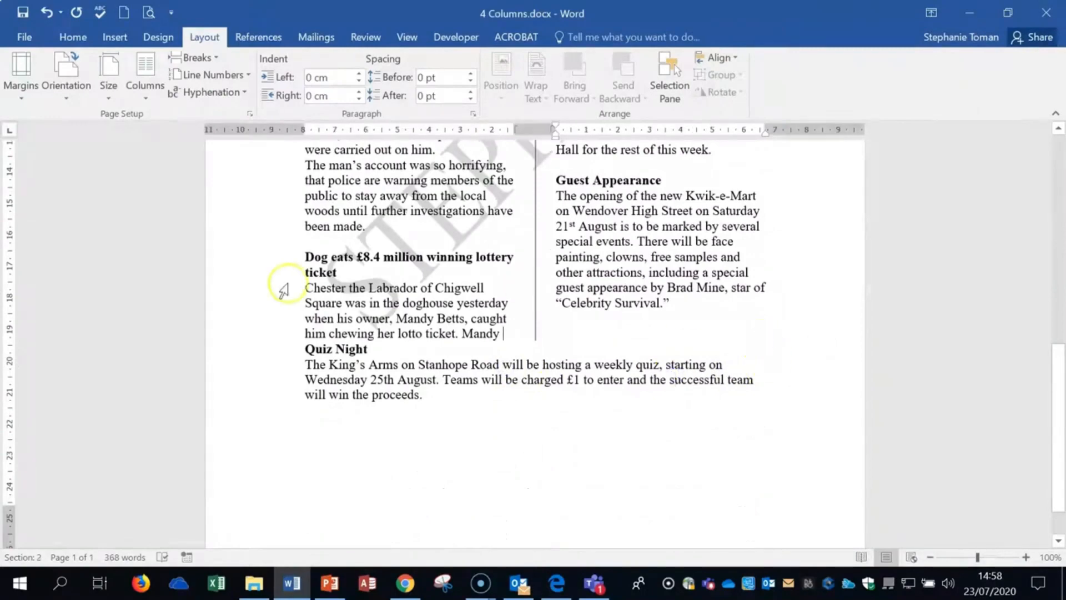
pyautogui.click(305, 254)
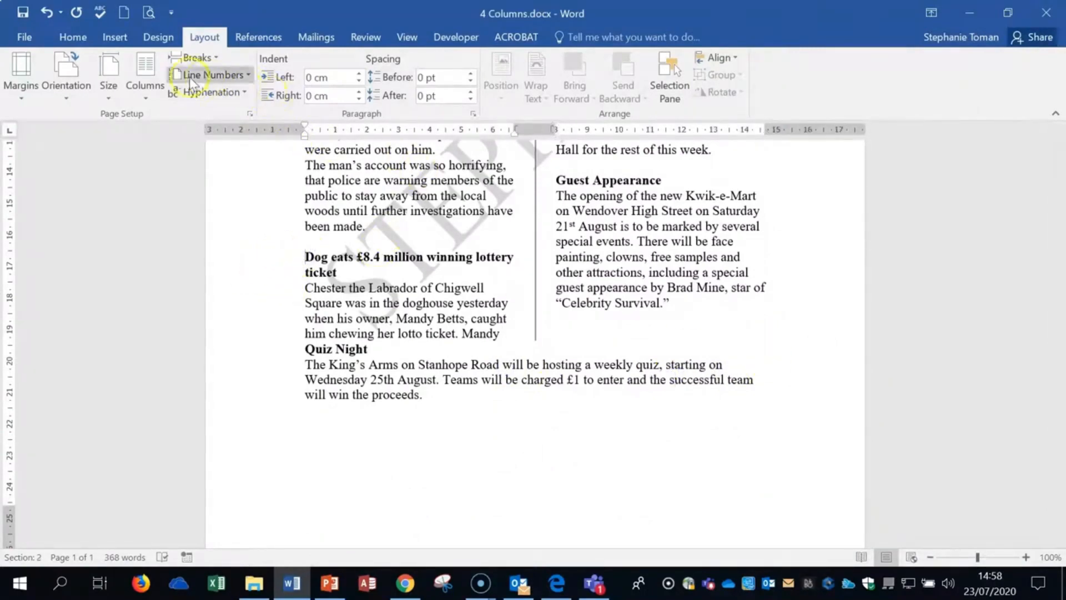
pyautogui.click(198, 58)
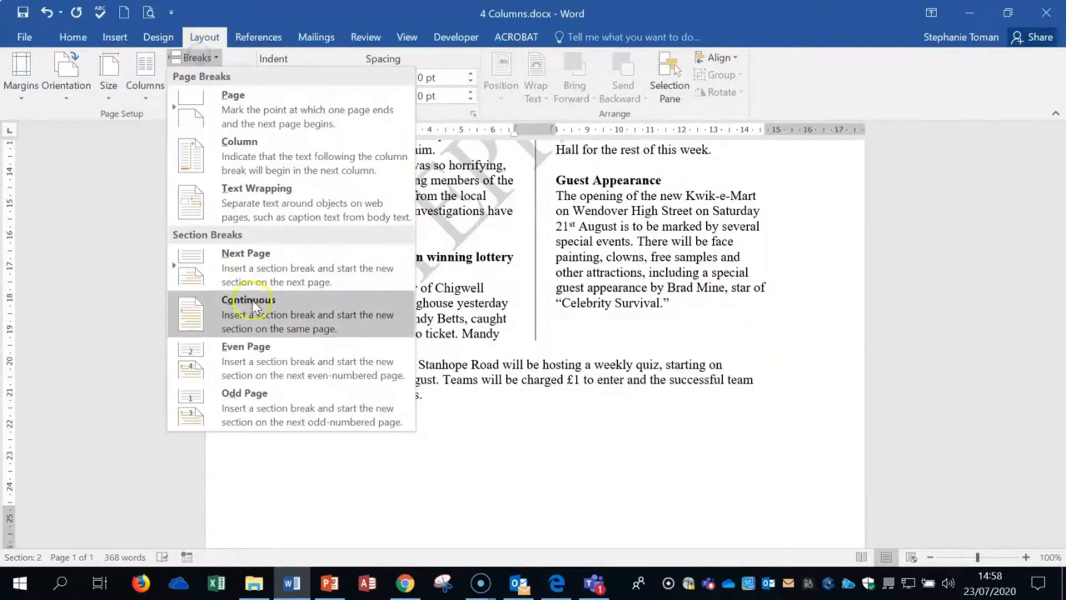
pyautogui.click(248, 158)
pyautogui.scroll(-8, 780, 411)
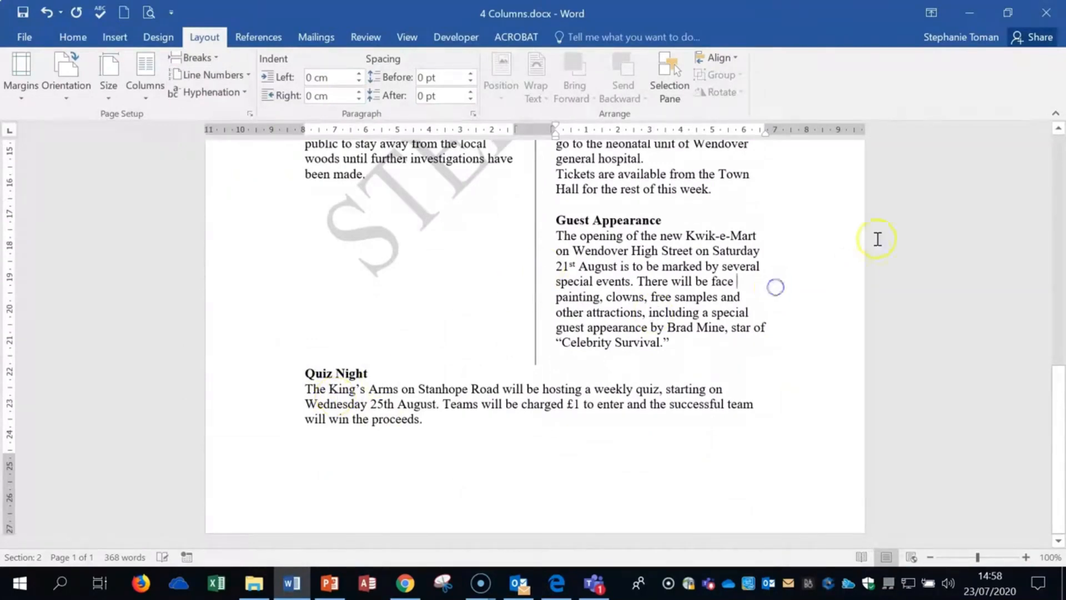
# Step: Close 4 Columns.docx without saving and open 5 Watermark.docx from the 4 Document Setup folder
pyautogui.click(1046, 15)
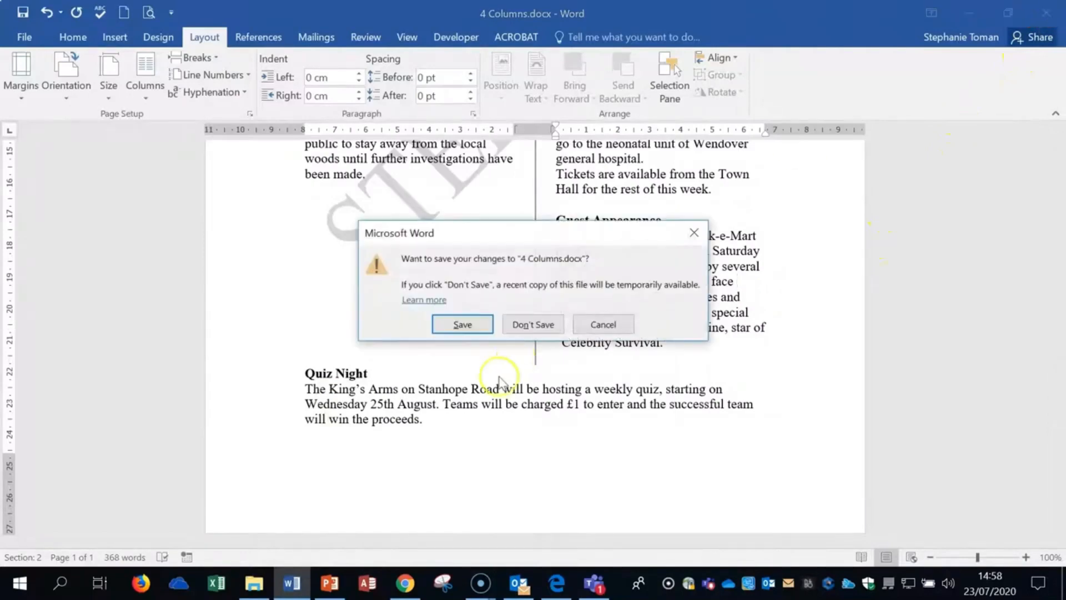
pyautogui.click(527, 328)
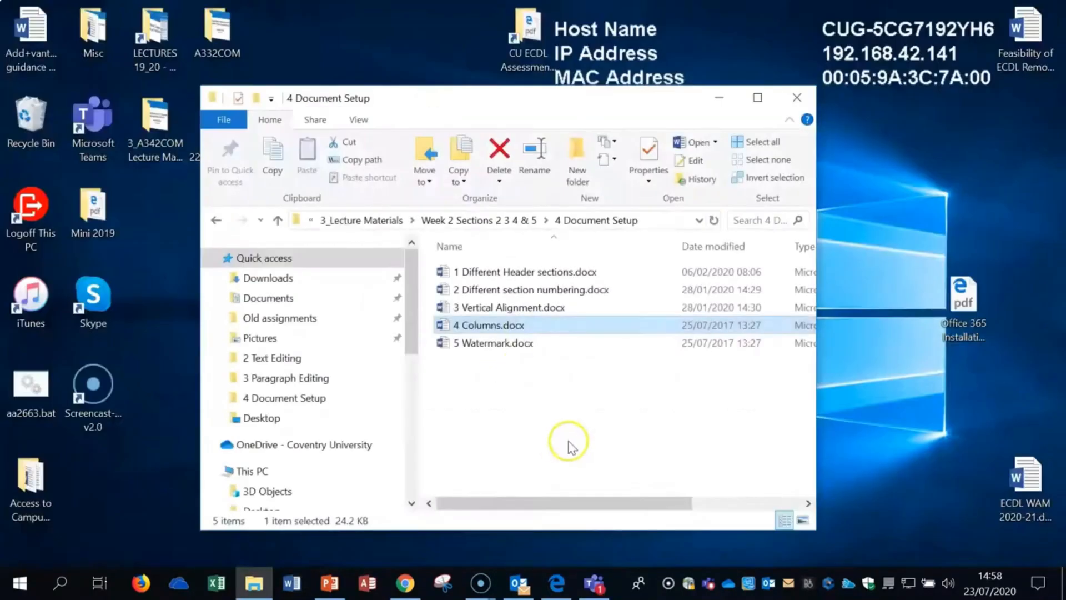
pyautogui.click(498, 345)
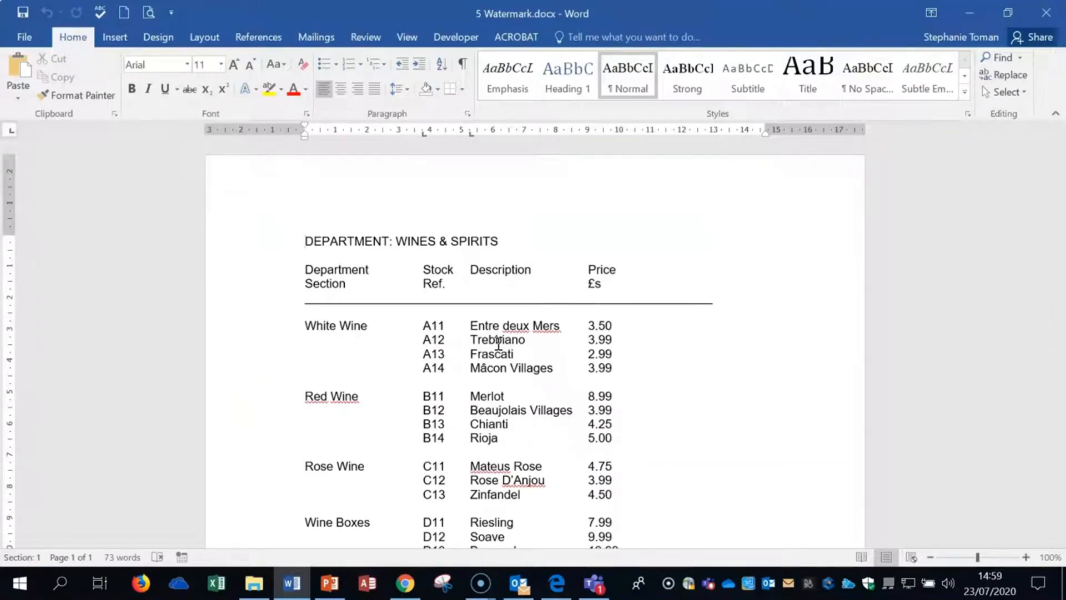
pyautogui.click(745, 425)
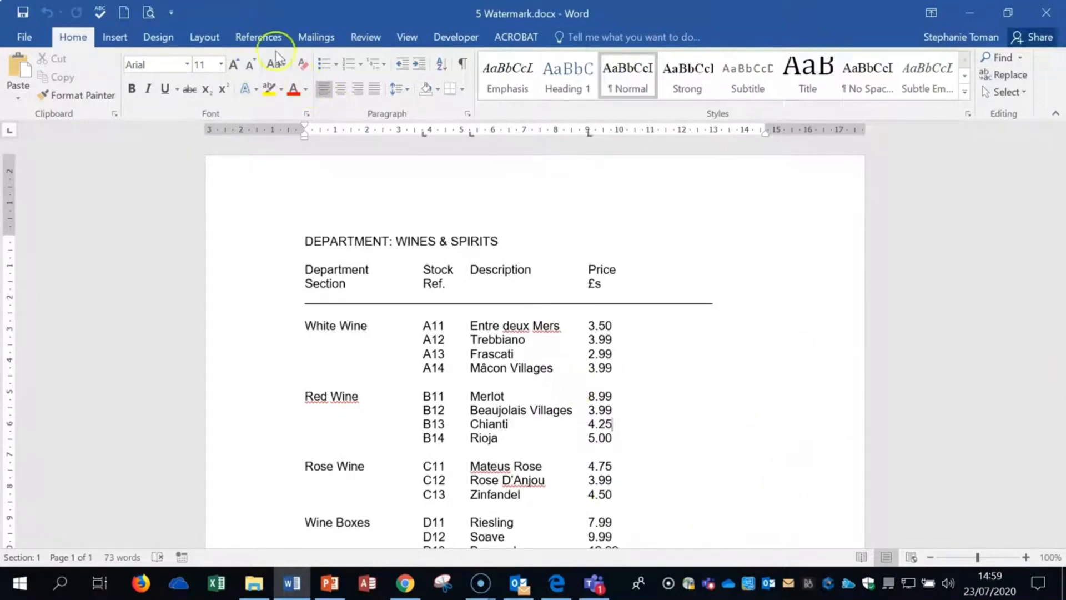
# Step: Start a custom watermark for the wines and spirits price list, using the text watermark option
pyautogui.click(201, 40)
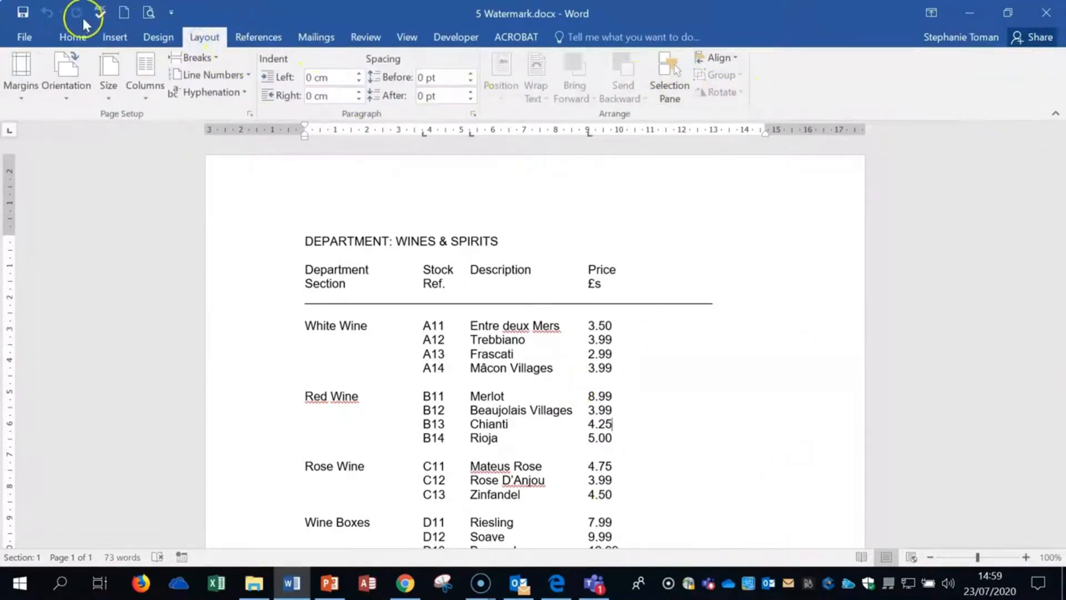
pyautogui.click(171, 40)
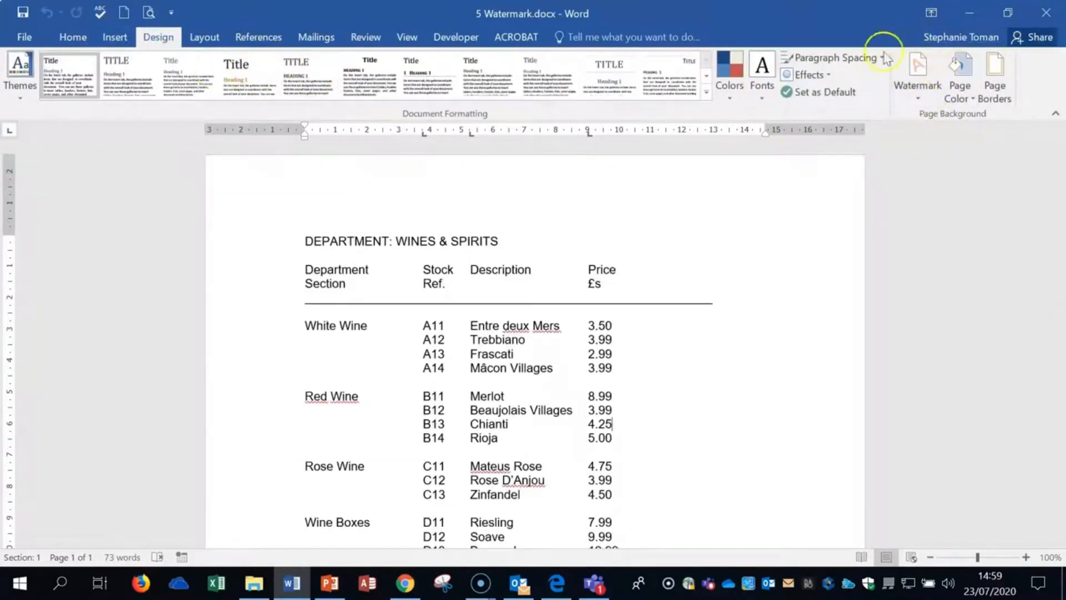
pyautogui.click(213, 39)
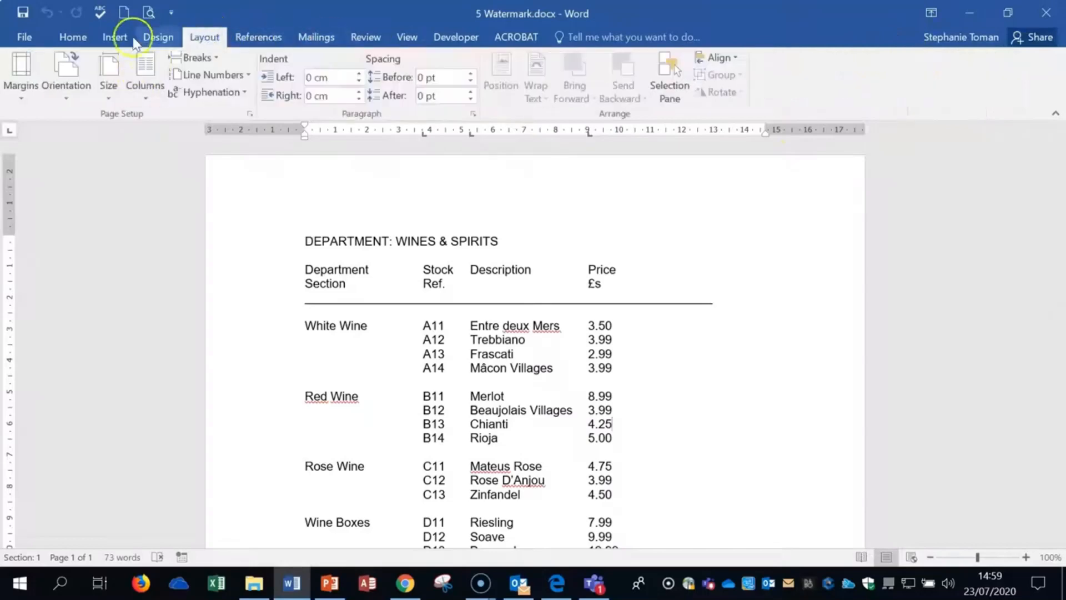
pyautogui.click(146, 38)
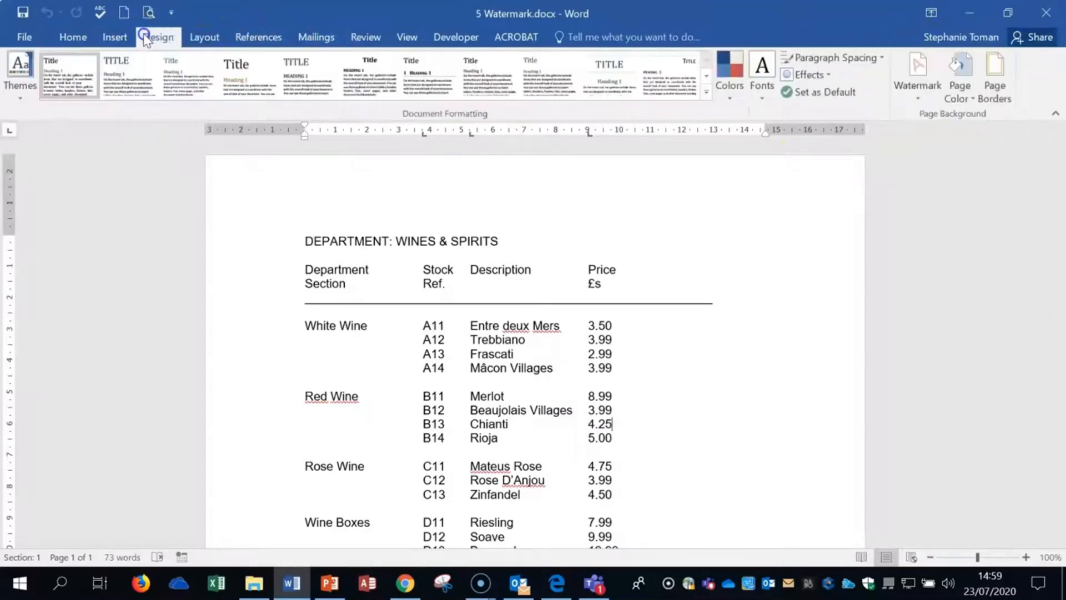
pyautogui.click(917, 97)
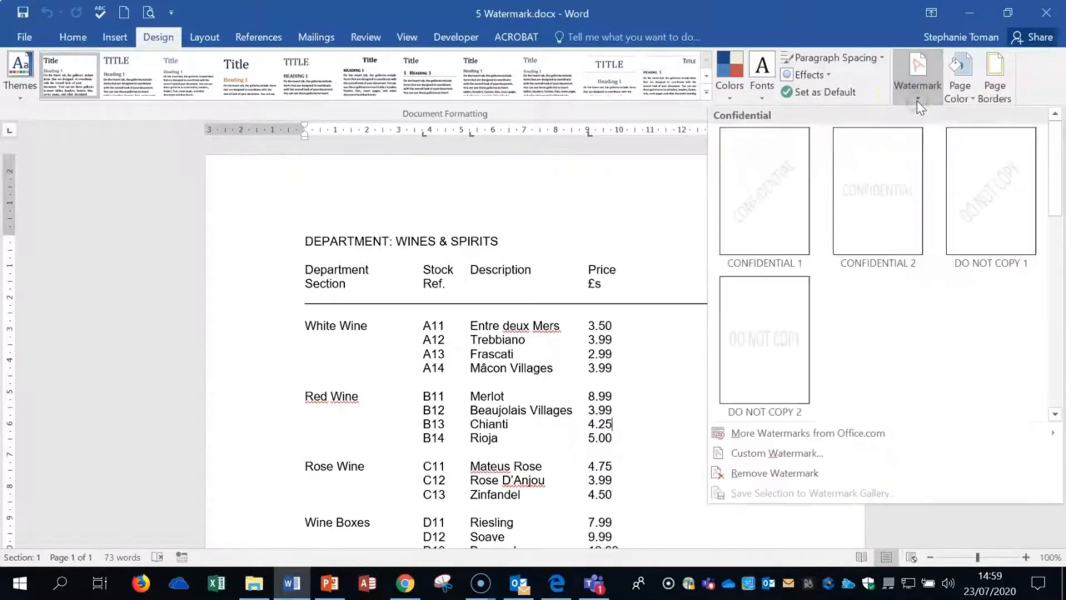
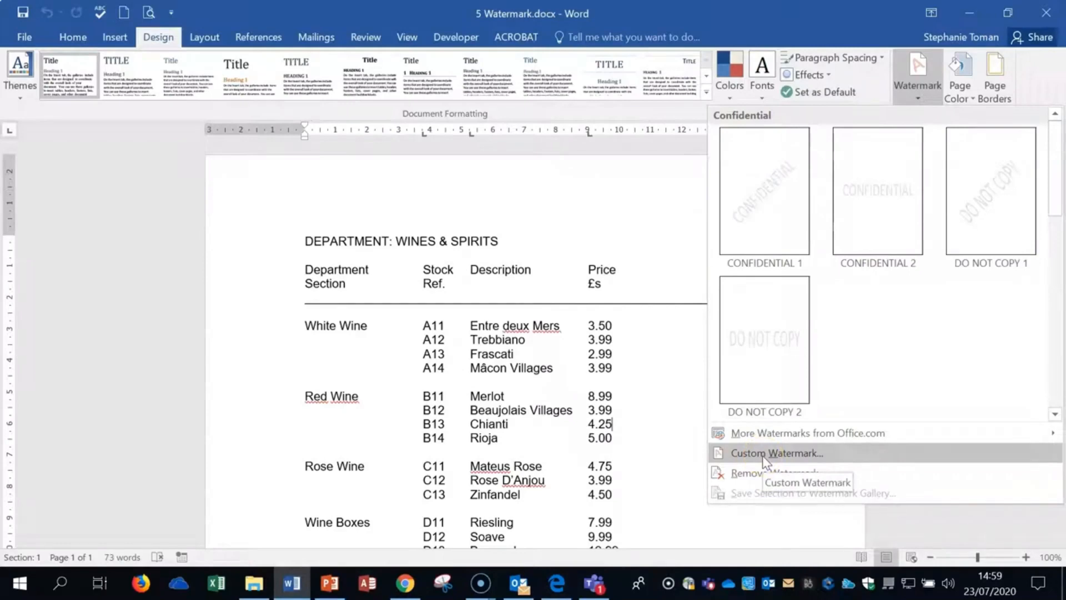
pyautogui.click(762, 455)
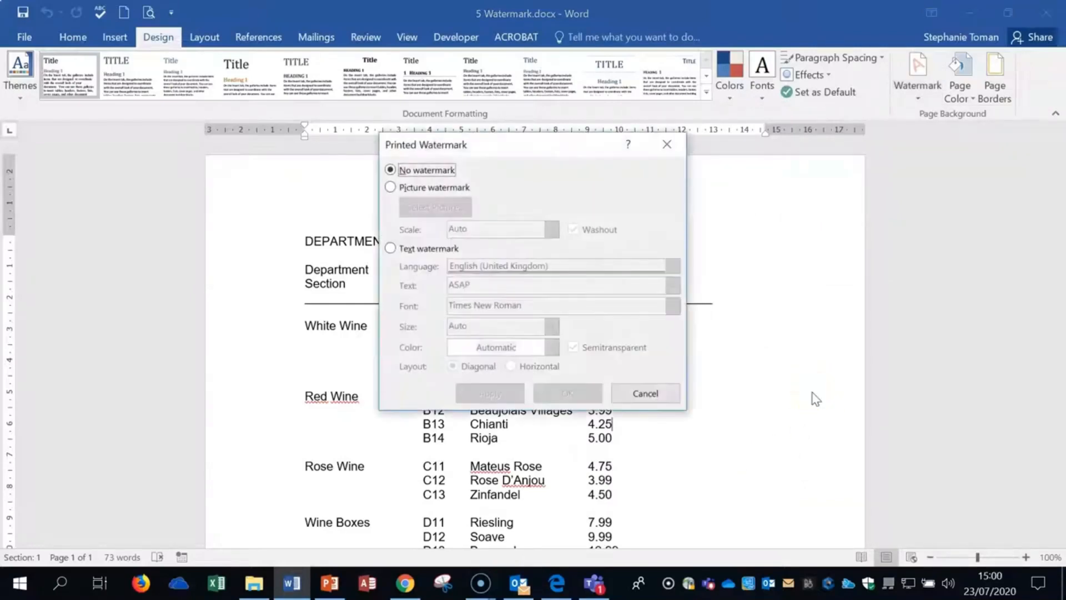
pyautogui.moveTo(544, 142); pyautogui.dragTo(780, 187)
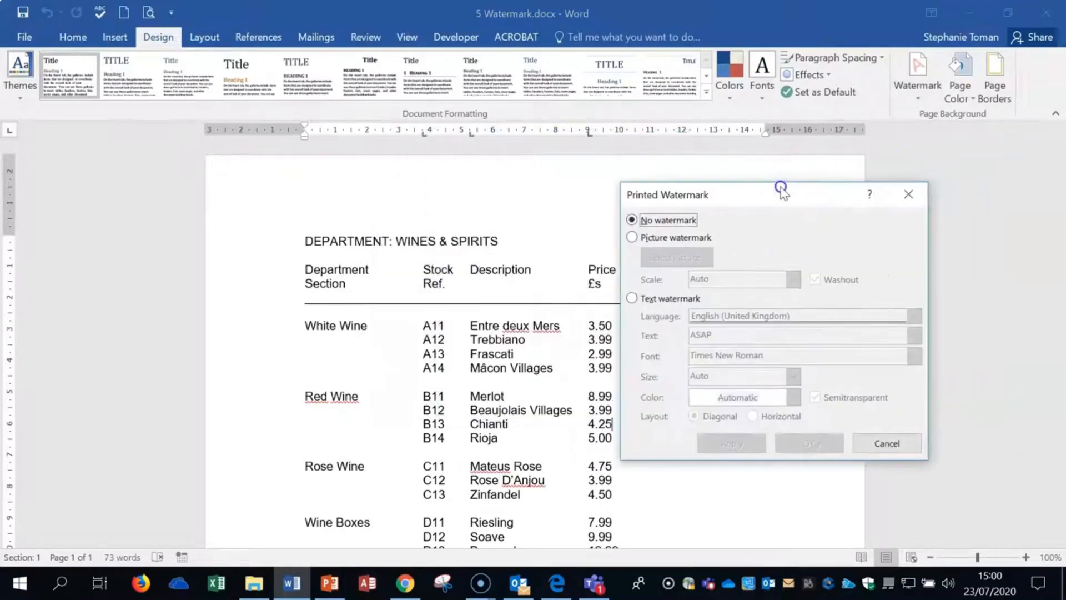
pyautogui.click(632, 298)
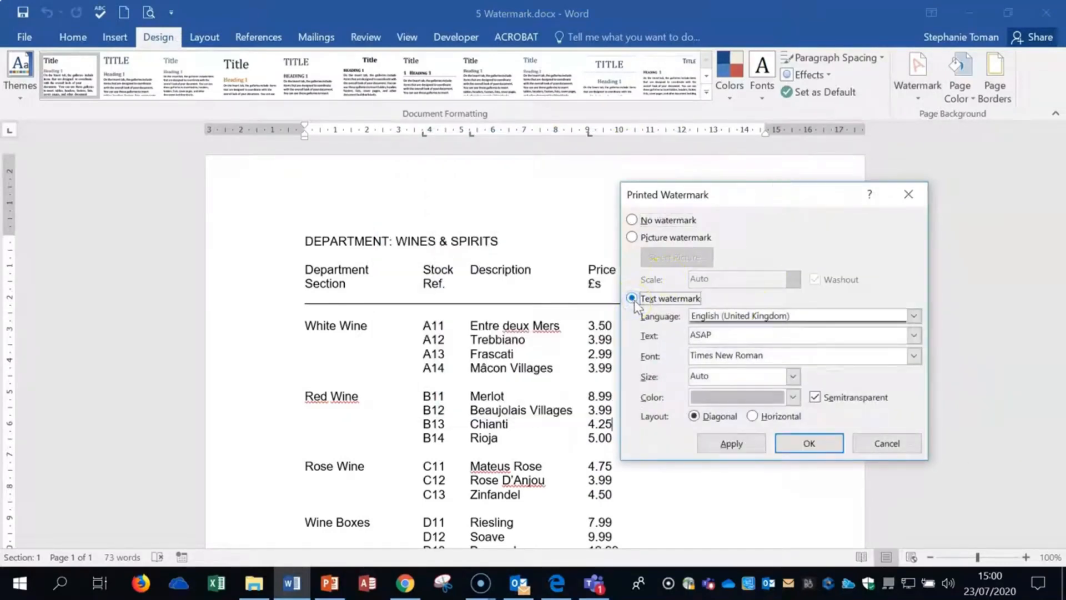
# Step: Set the watermark text to DO NOT COPY in red with a horizontal layout, and apply it
pyautogui.click(915, 335)
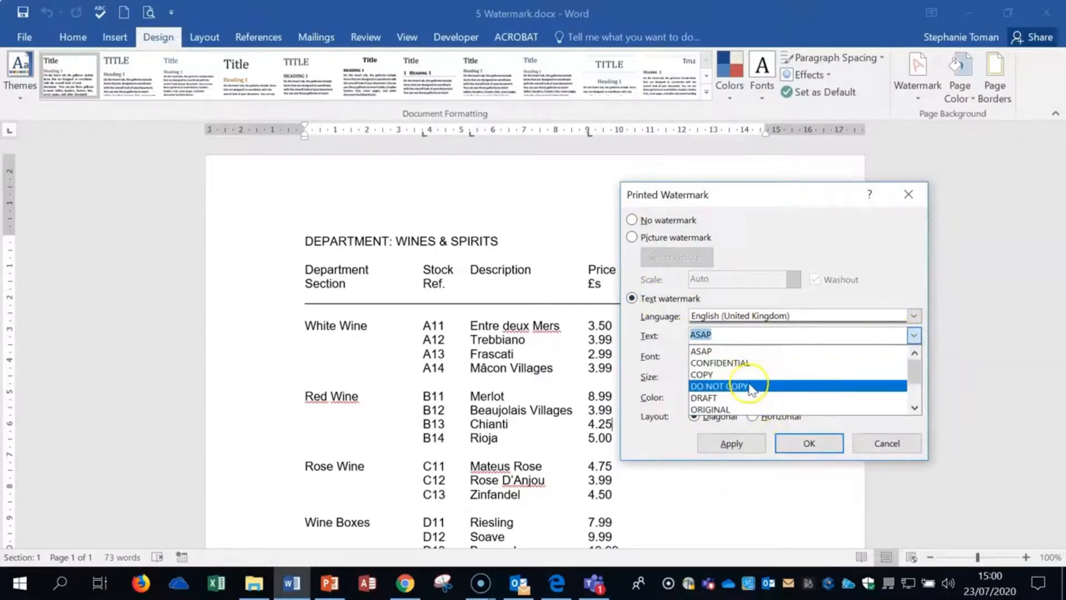
pyautogui.click(752, 386)
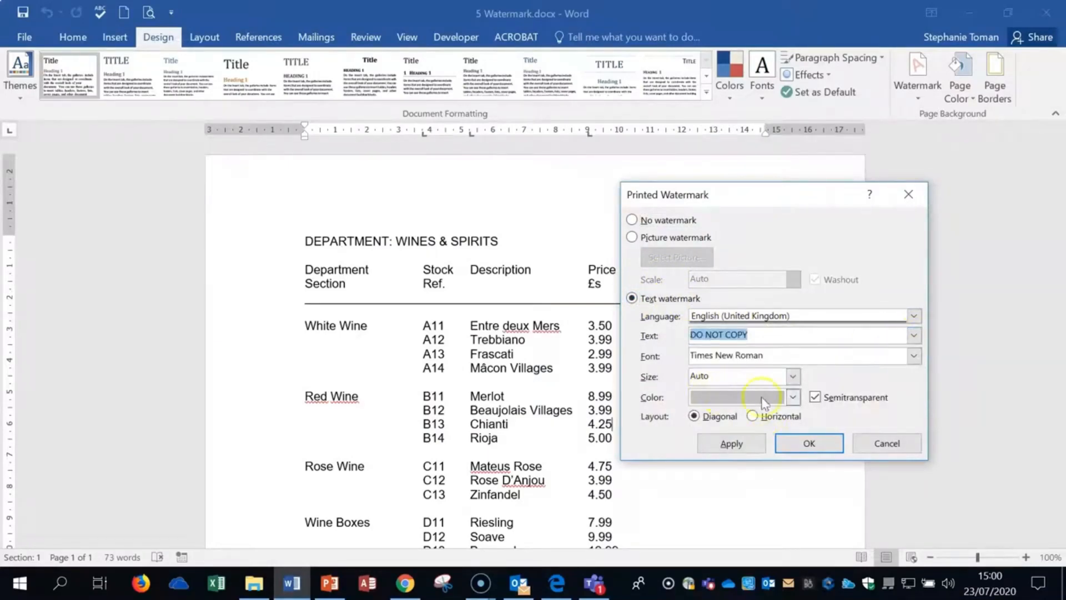
pyautogui.click(794, 397)
pyautogui.click(710, 536)
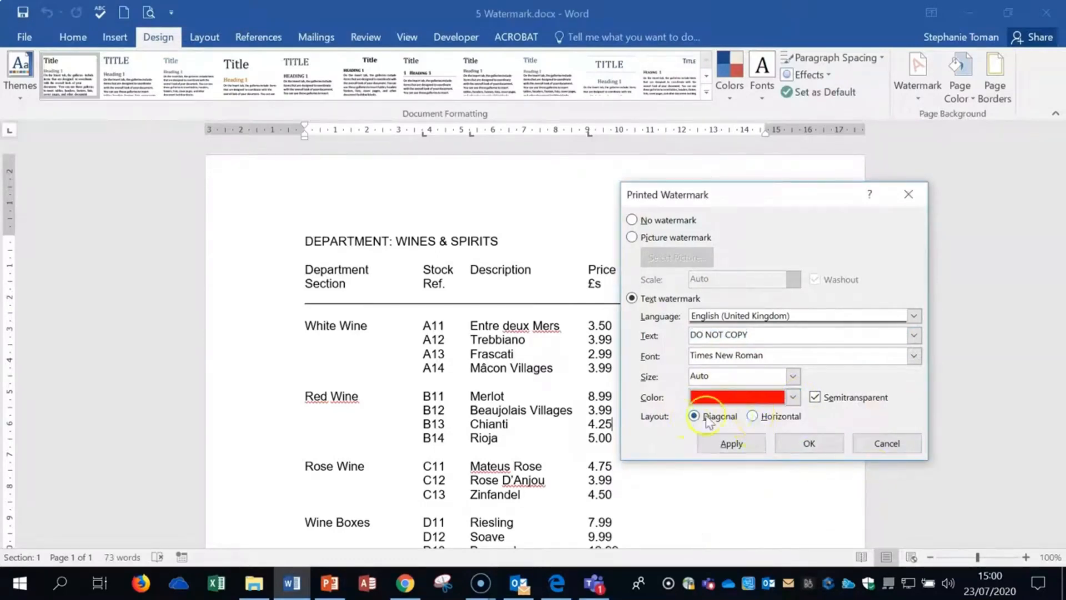
pyautogui.click(754, 416)
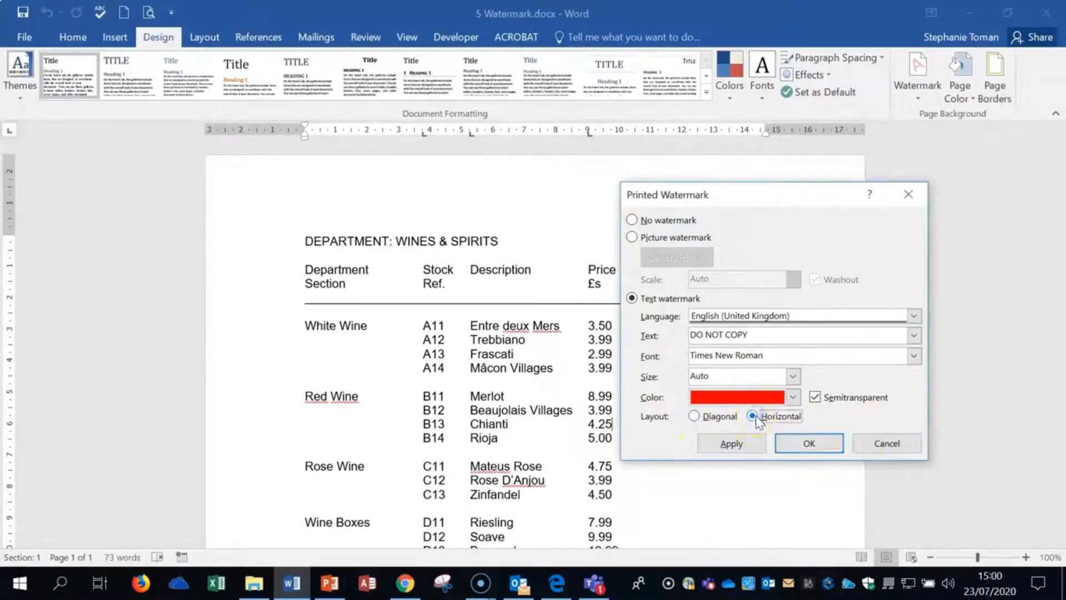
pyautogui.click(748, 444)
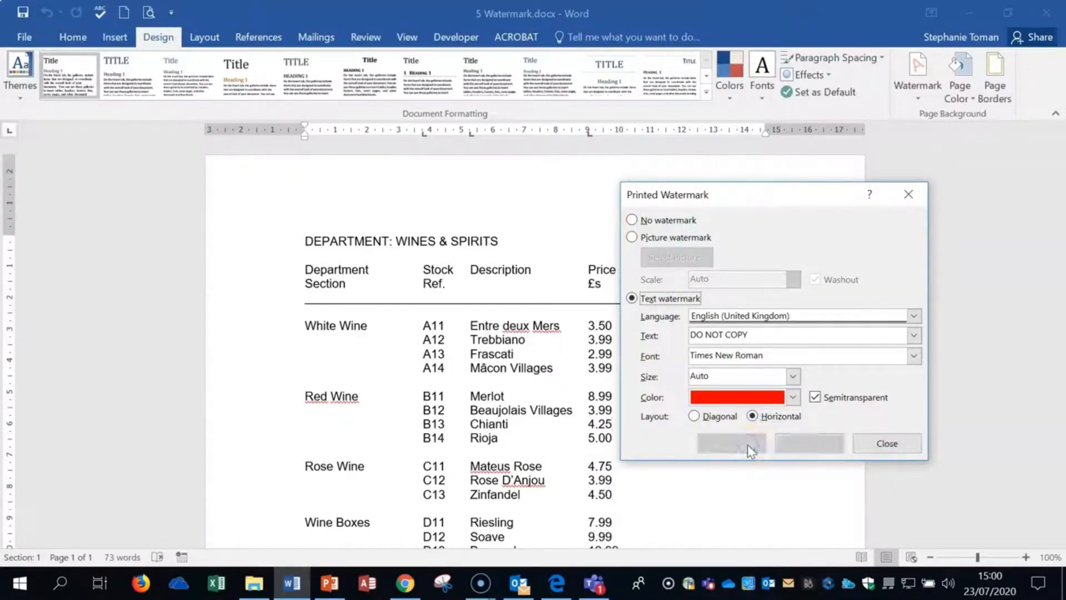
pyautogui.click(888, 444)
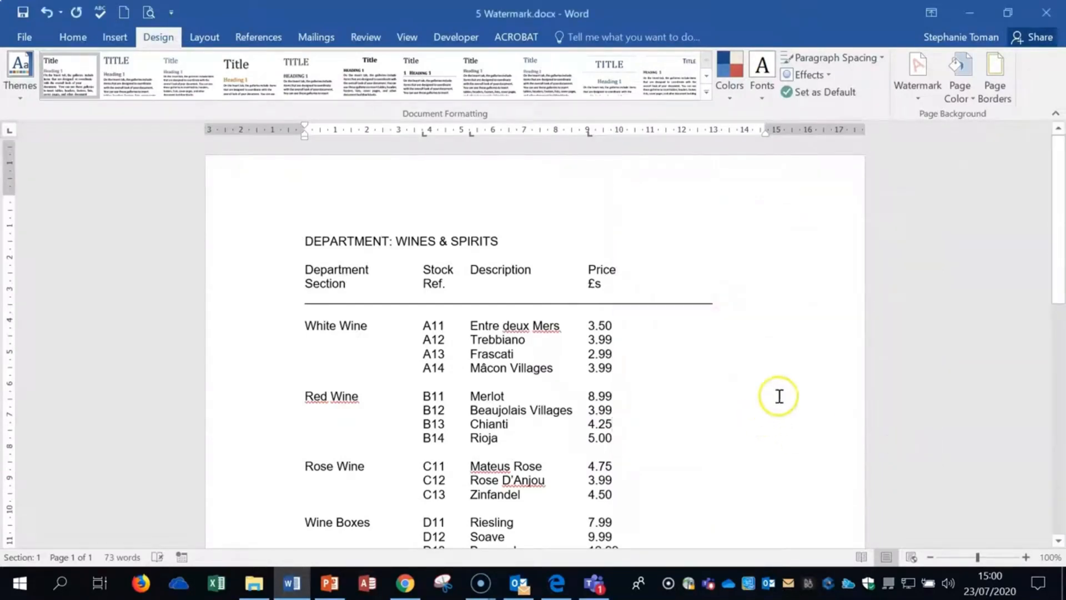
# Step: Insert a page break after the wine list and check the watermark on both pages
pyautogui.scroll(-4, 779, 396)
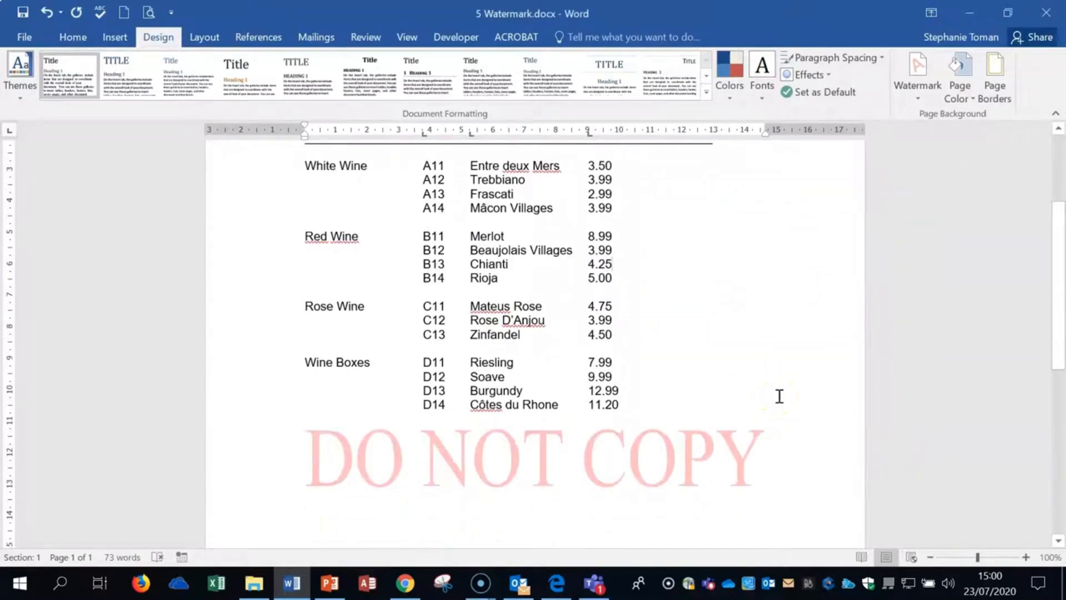
pyautogui.scroll(-5, 779, 395)
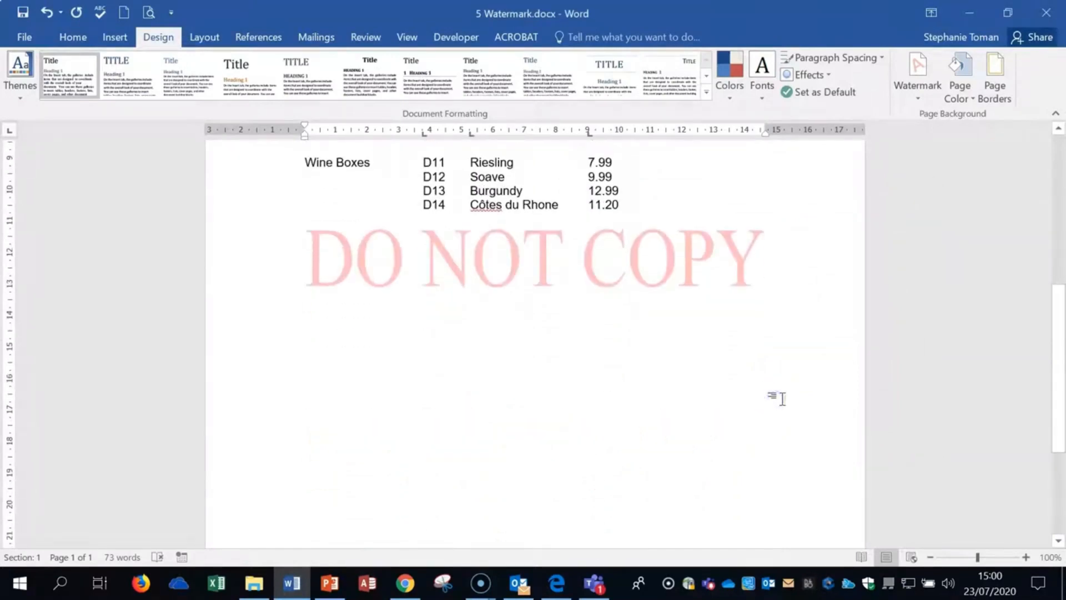
pyautogui.hotkey('ctrl', 'Return')
pyautogui.scroll(-12, 779, 395)
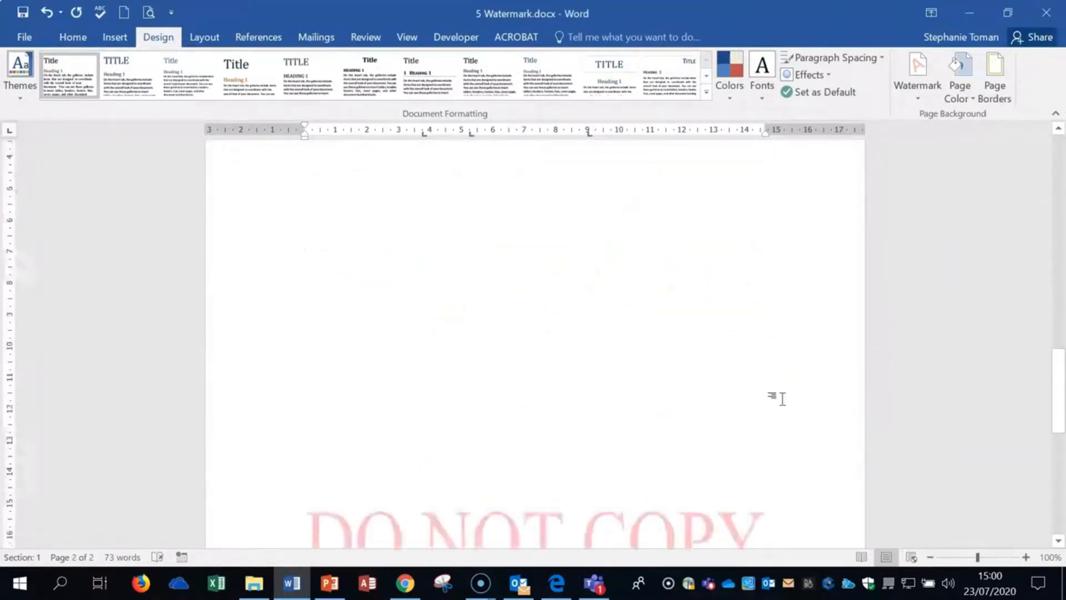
pyautogui.scroll(15, 778, 396)
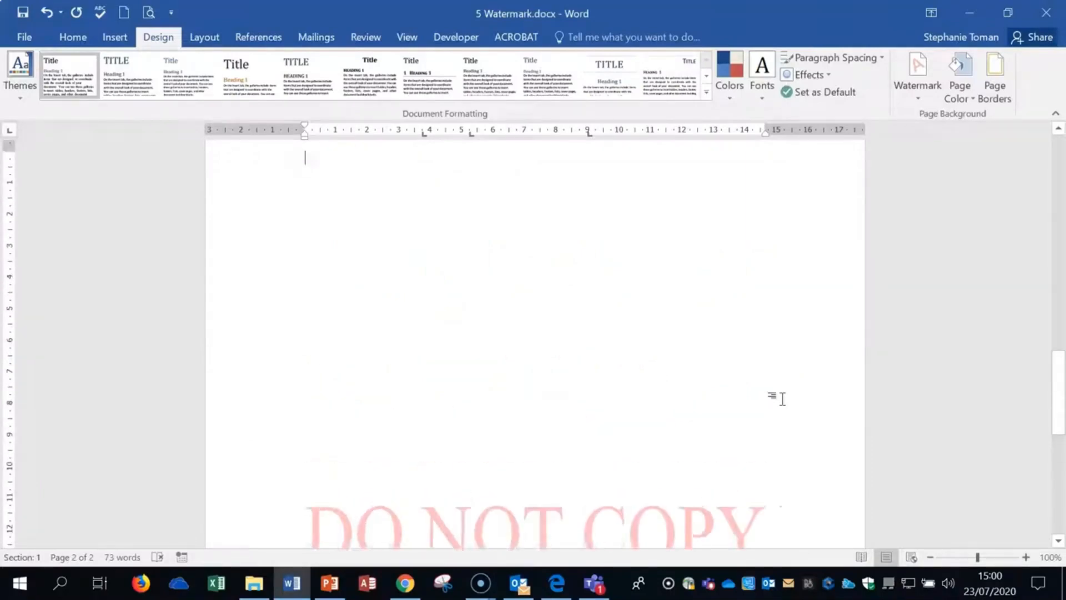
# Step: Replace the DO NOT COPY watermark text with the person's first name followed by "- Director", apply it, and check the page
pyautogui.scroll(4, 782, 399)
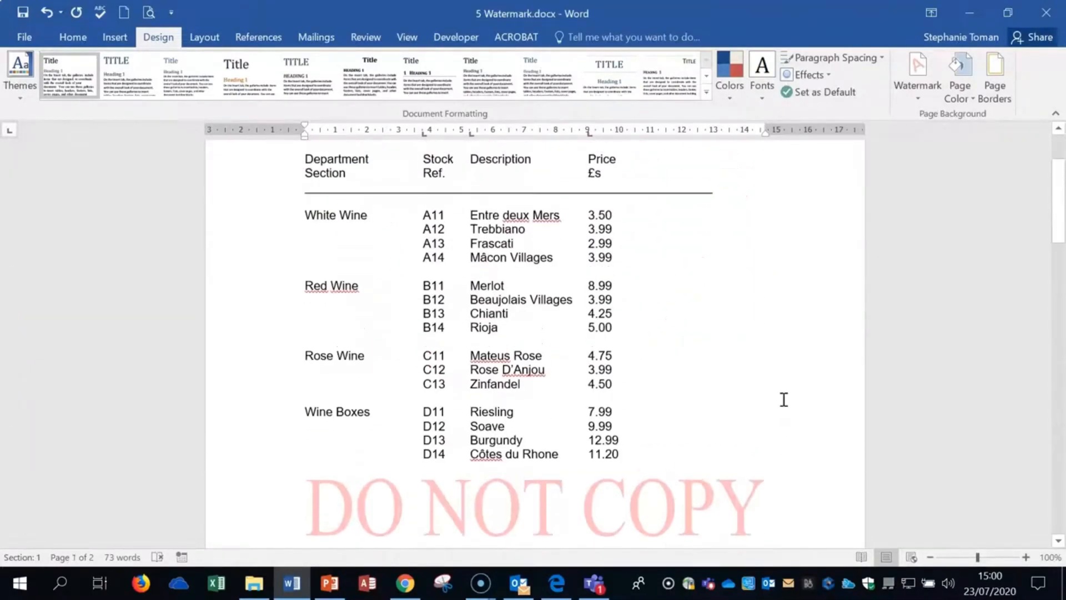
pyautogui.scroll(3, 783, 398)
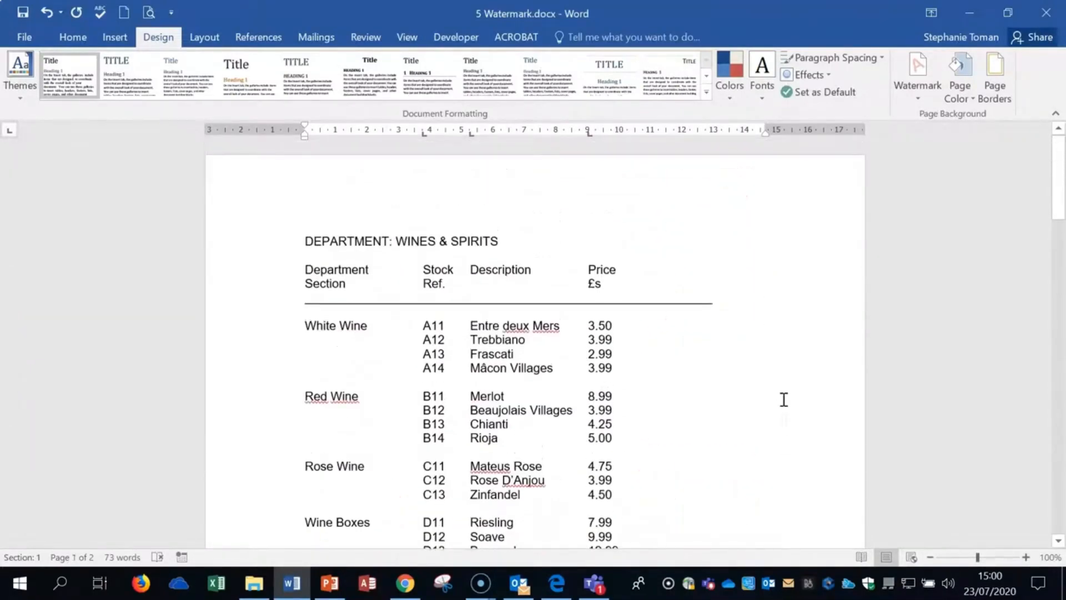
pyautogui.click(919, 95)
pyautogui.click(785, 450)
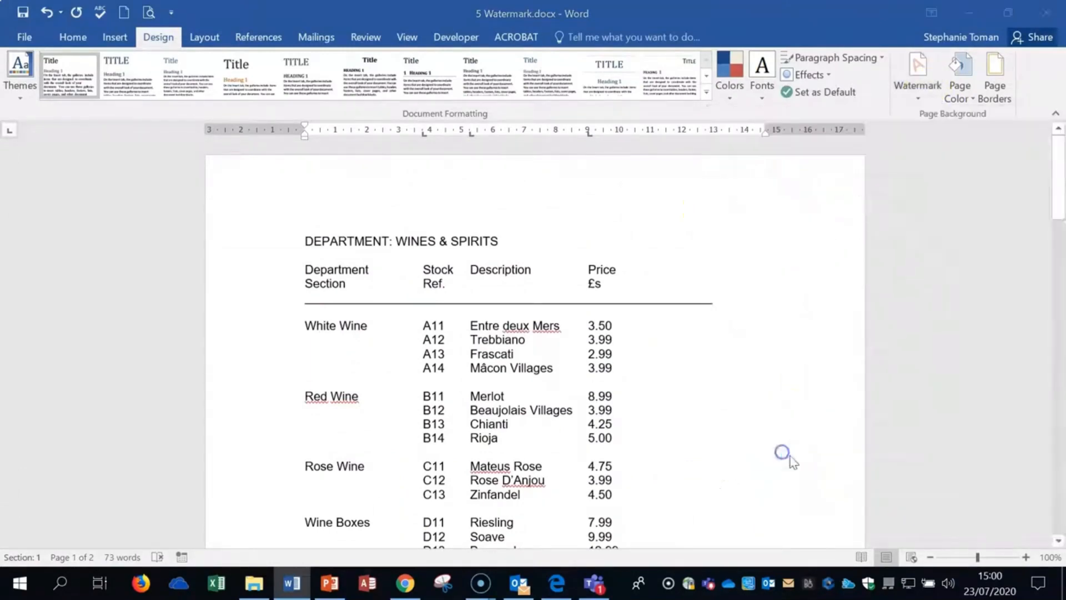
pyautogui.moveTo(758, 336); pyautogui.dragTo(678, 339)
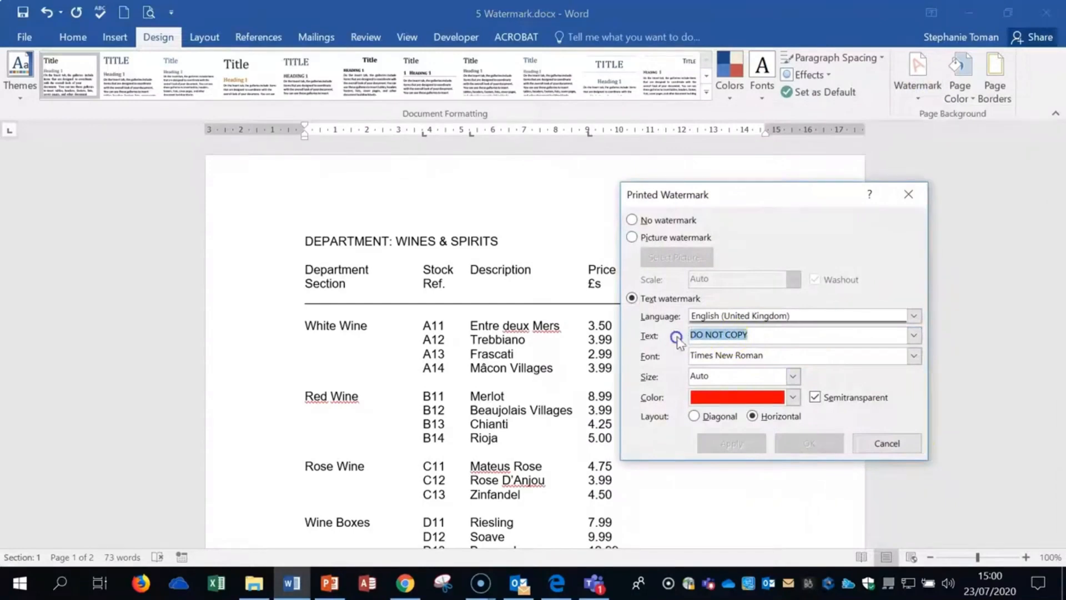
pyautogui.write('Stephanie Director')
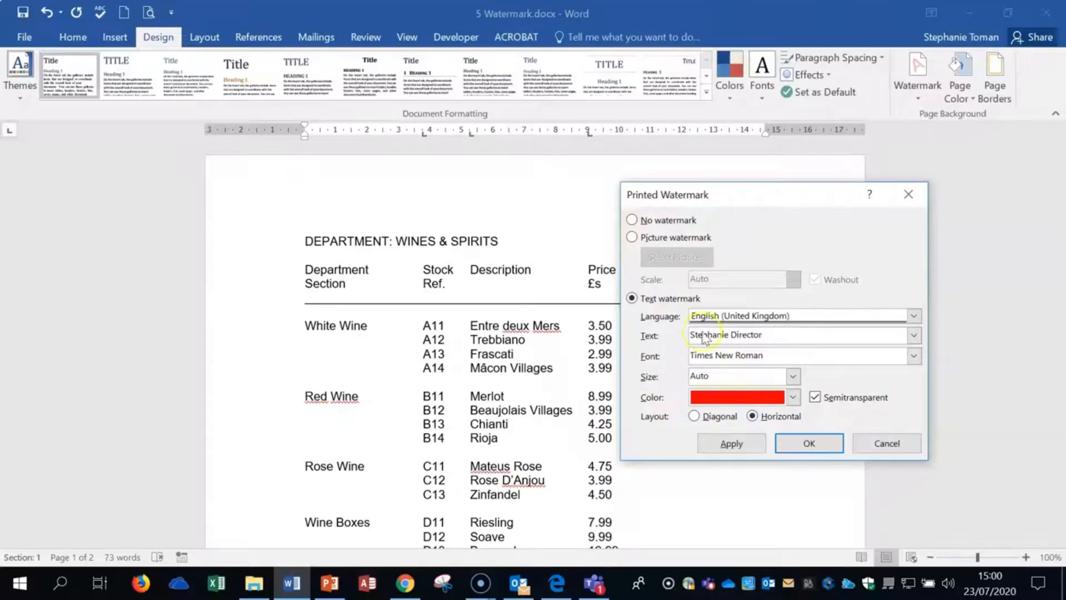
pyautogui.click(731, 335)
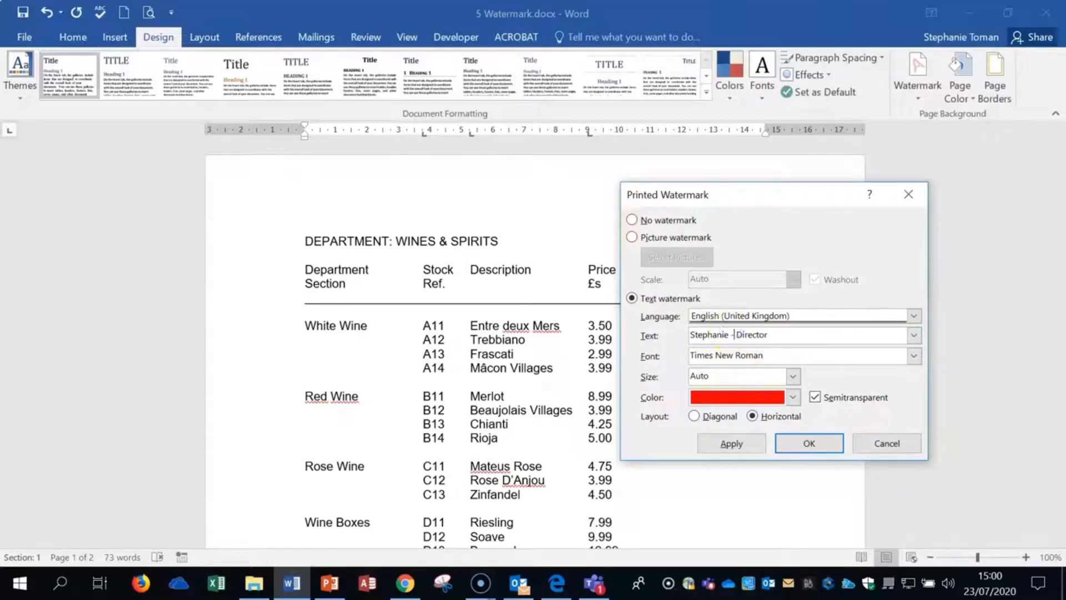
pyautogui.click(809, 443)
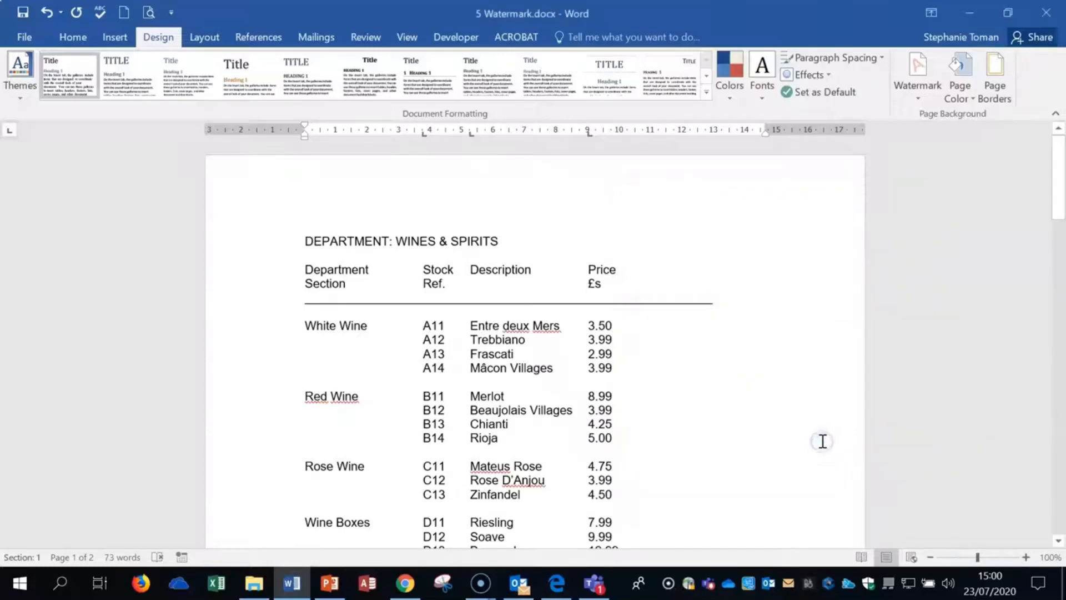
pyautogui.scroll(-5, 822, 441)
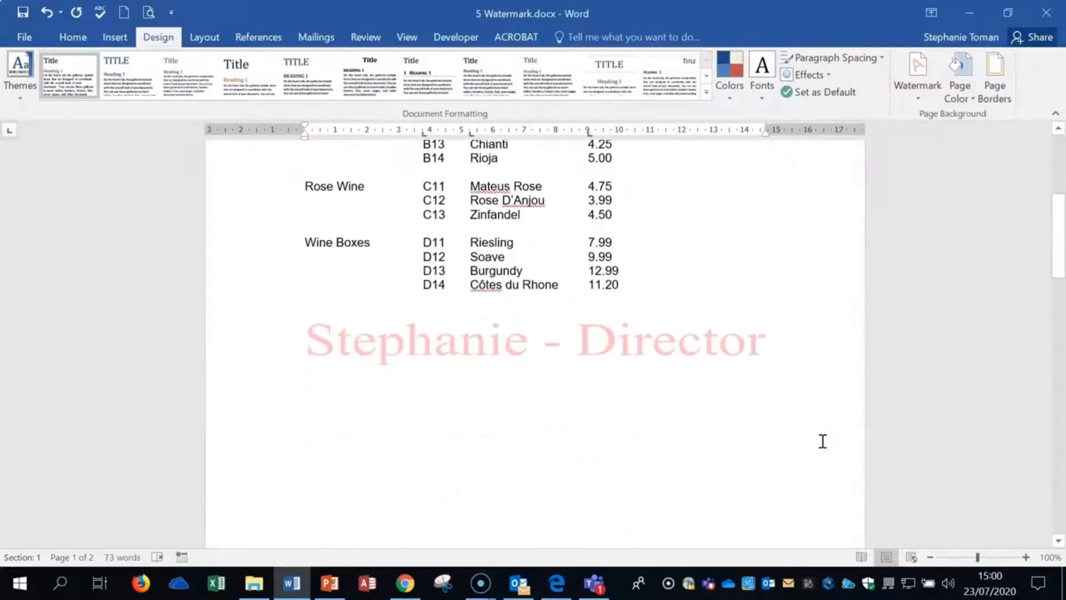
pyautogui.scroll(5, 822, 442)
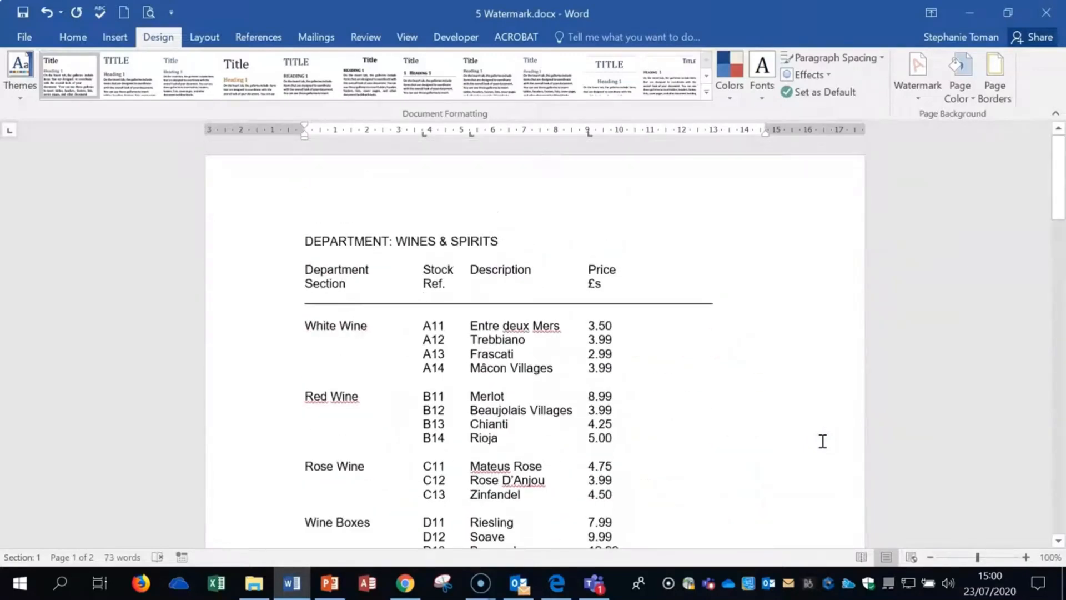
# Step: Open the page header and draw a smiley face shape about 9.4 cm high and 8.2 cm wide over the price list
pyautogui.doubleClick(479, 181)
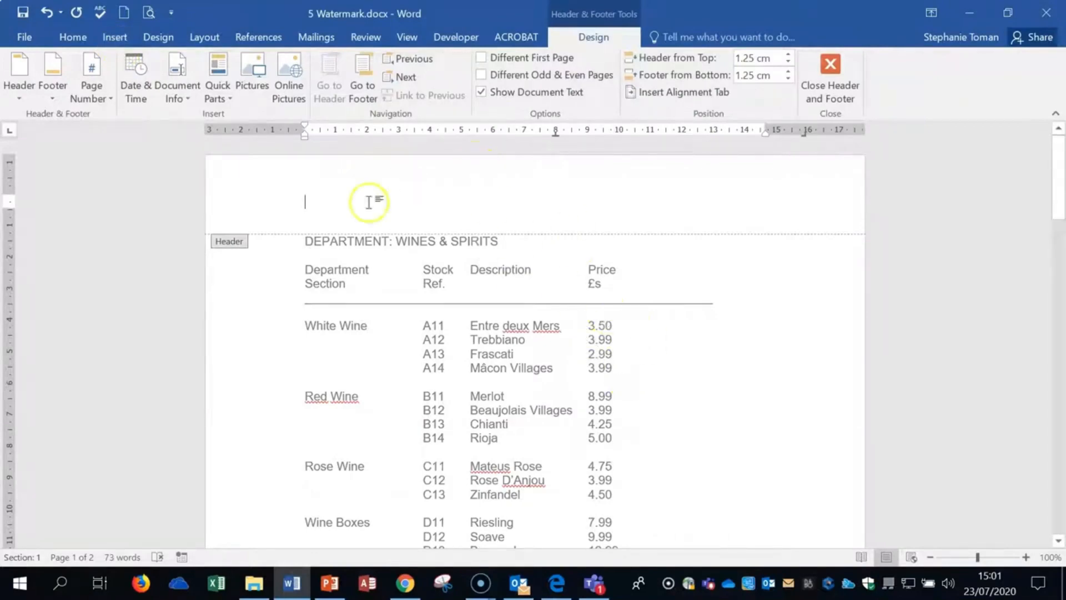
pyautogui.click(113, 39)
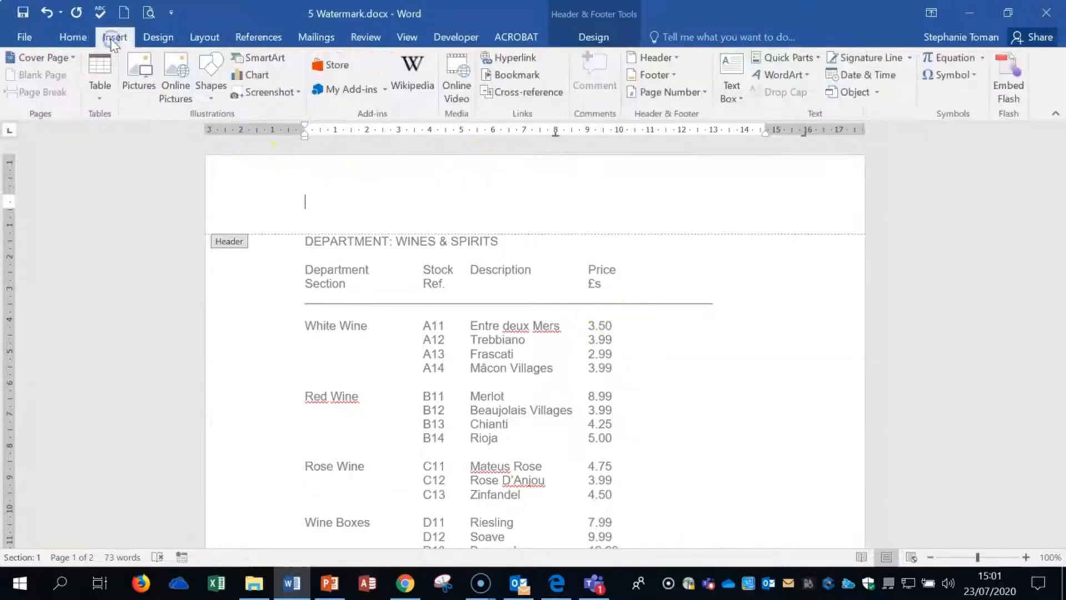
pyautogui.click(205, 94)
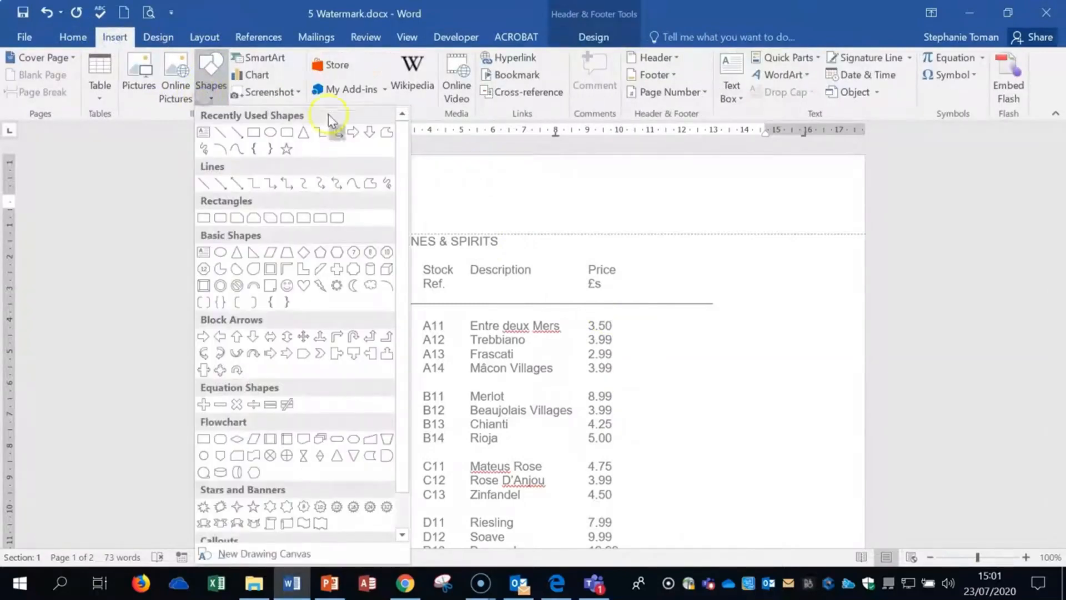
pyautogui.click(286, 286)
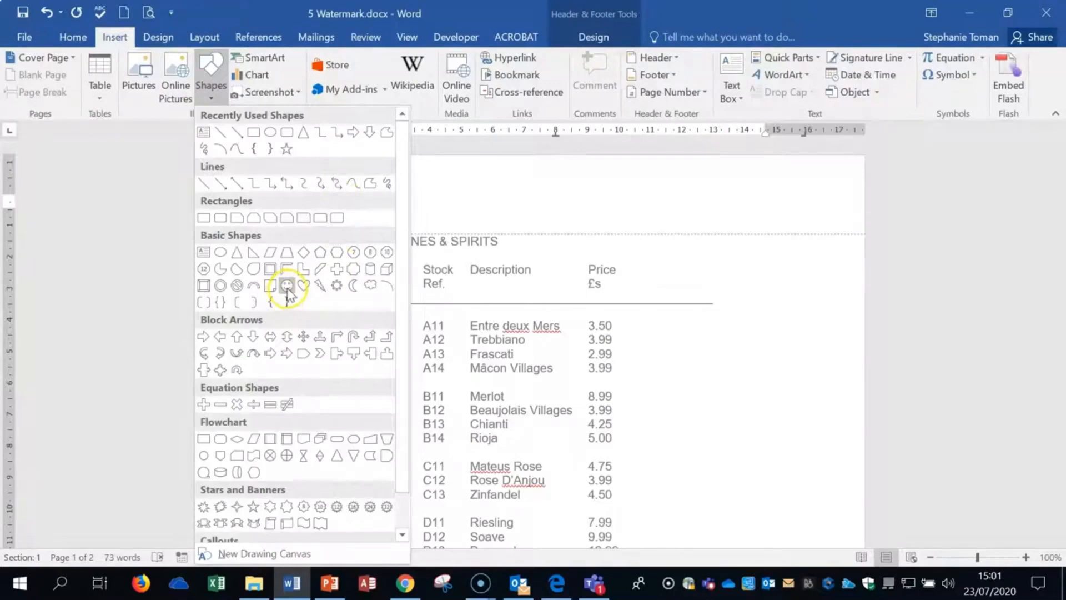
pyautogui.click(286, 287)
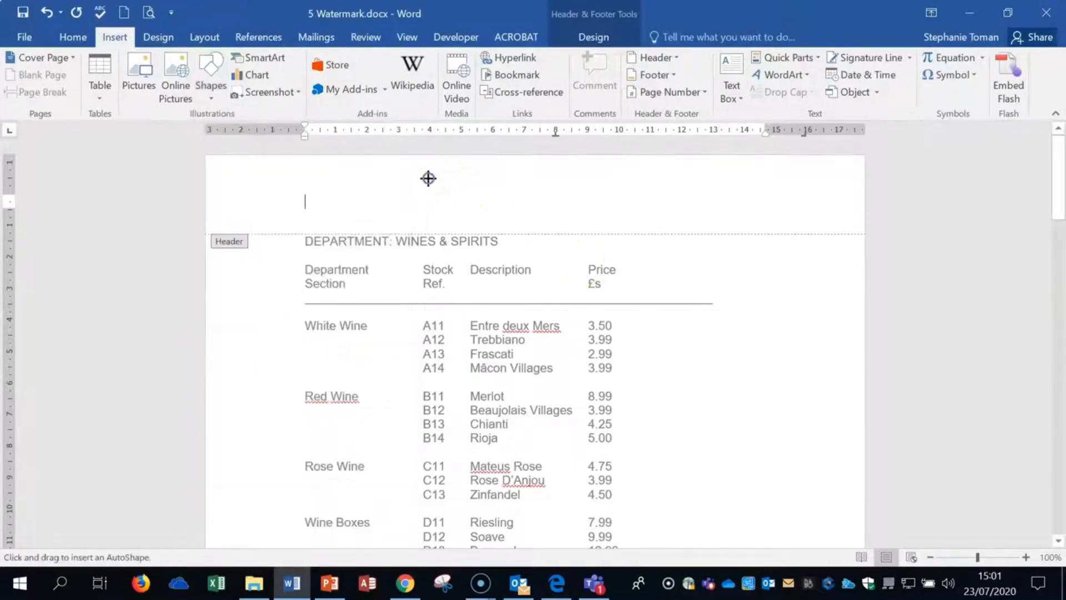
pyautogui.moveTo(428, 177); pyautogui.dragTo(685, 472)
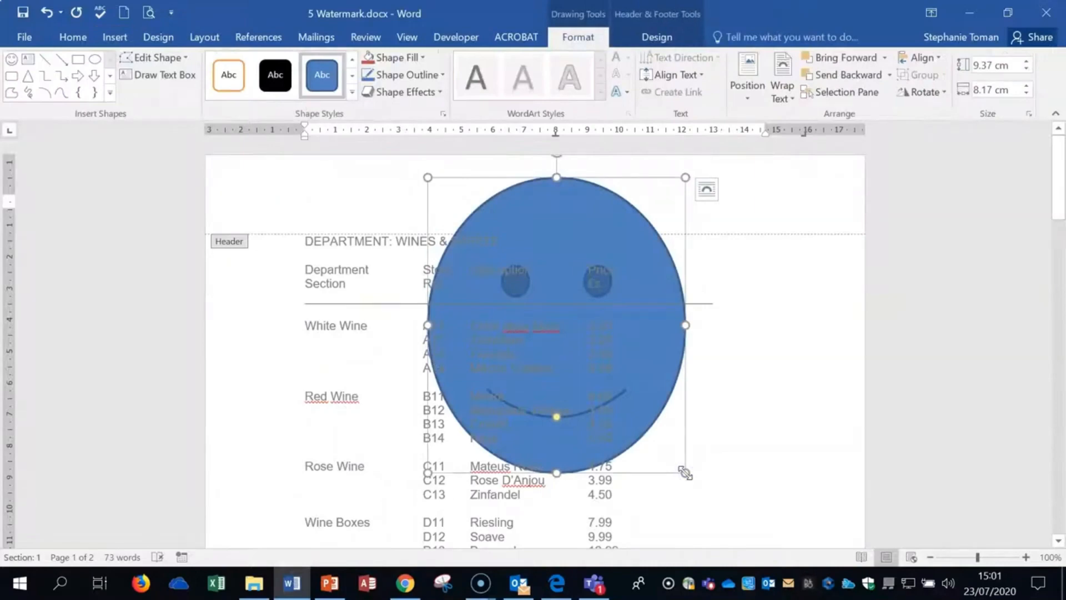
# Step: Apply the shaded orange theme style to the smiley face, then leave the header and check the page
pyautogui.click(352, 93)
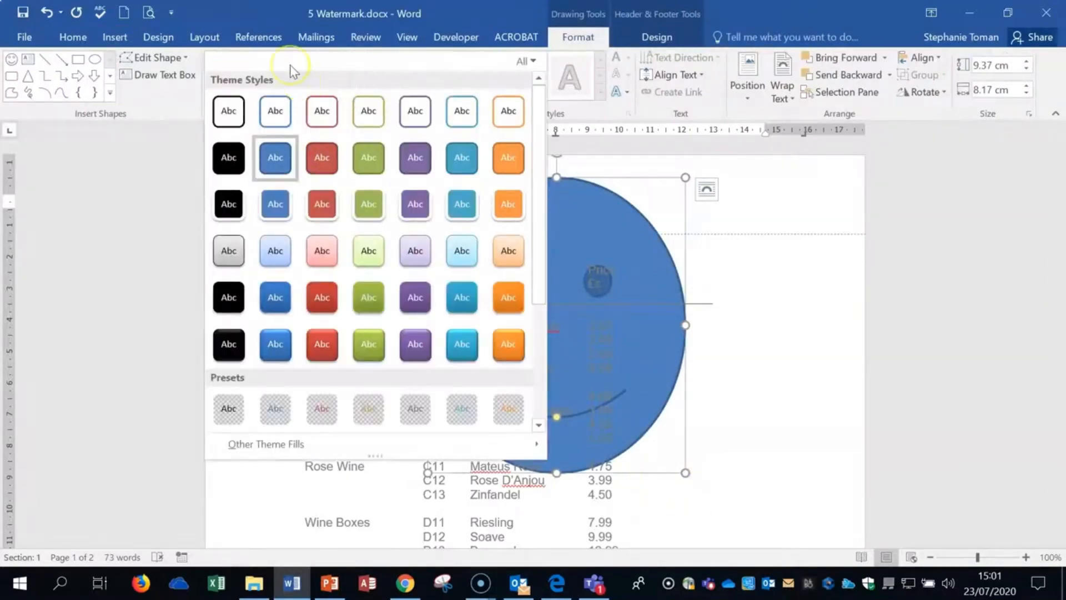
pyautogui.click(511, 293)
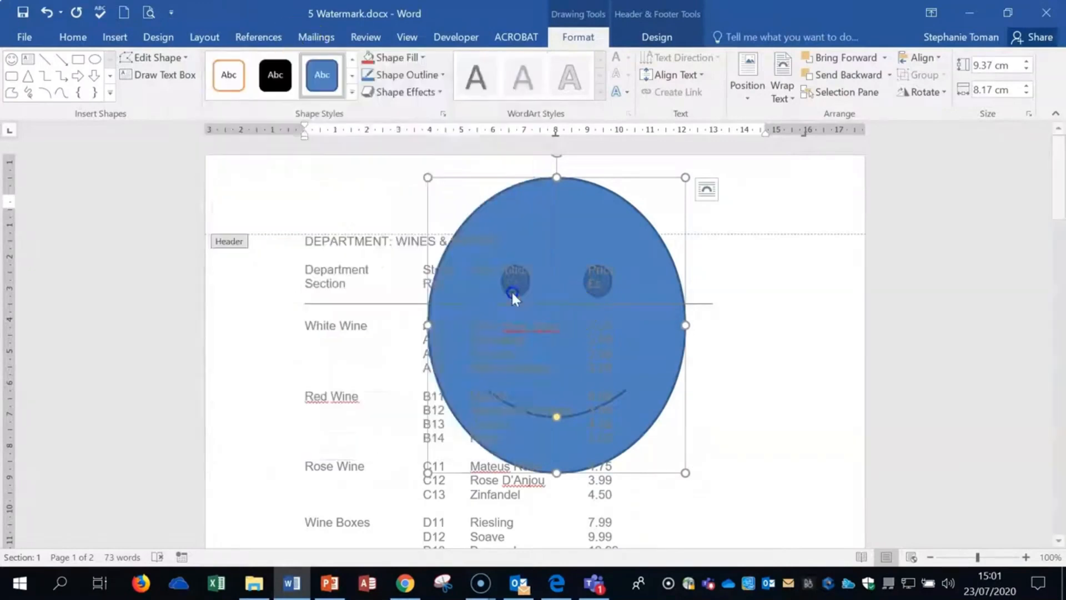
pyautogui.doubleClick(792, 370)
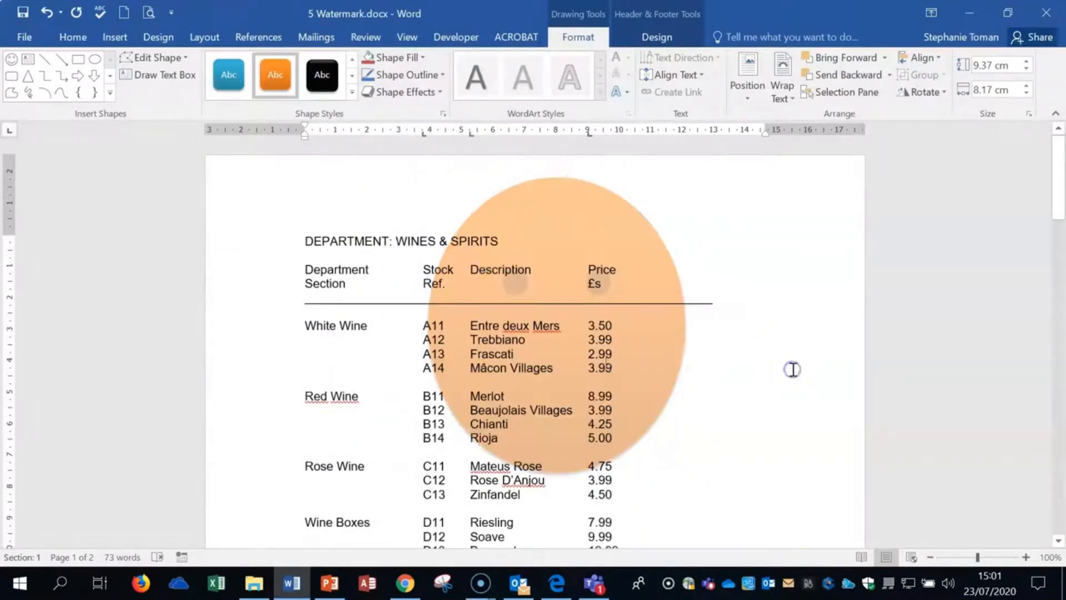
pyautogui.click(797, 367)
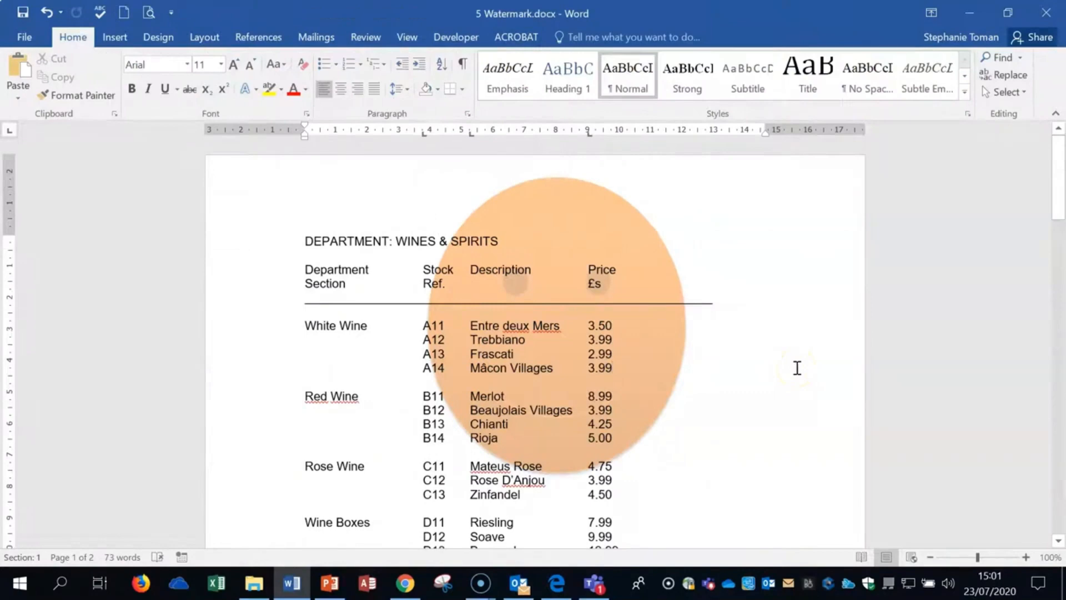
pyautogui.scroll(-3, 799, 368)
pyautogui.scroll(3, 800, 368)
# Step: Reopen the header, enlarge the smiley face and move it down over the wine list, then return to the body text and check it
pyautogui.doubleClick(580, 201)
pyautogui.click(491, 365)
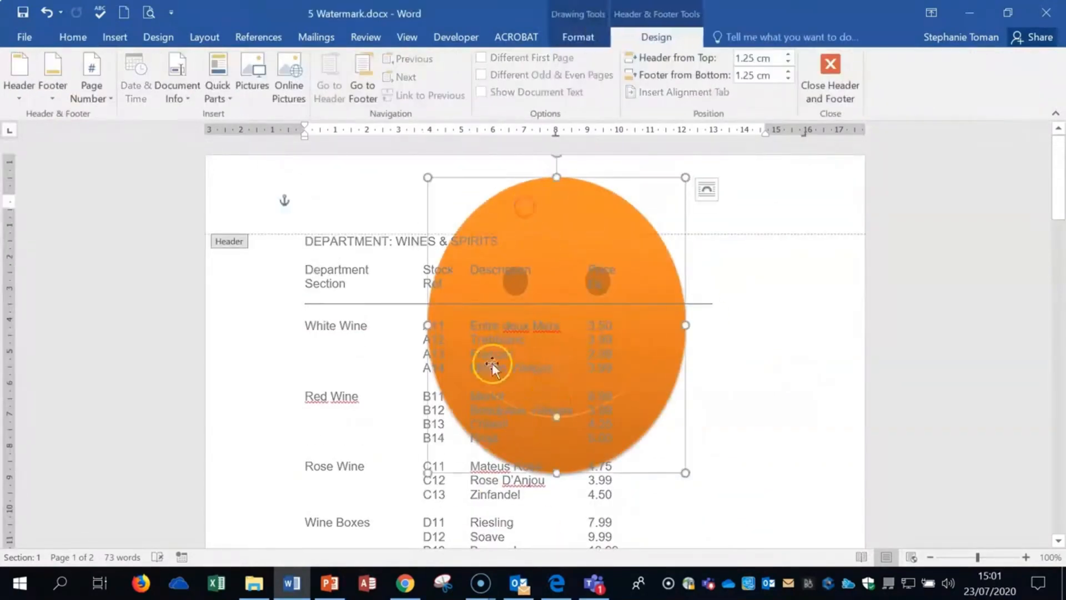
pyautogui.moveTo(428, 473); pyautogui.dragTo(280, 530)
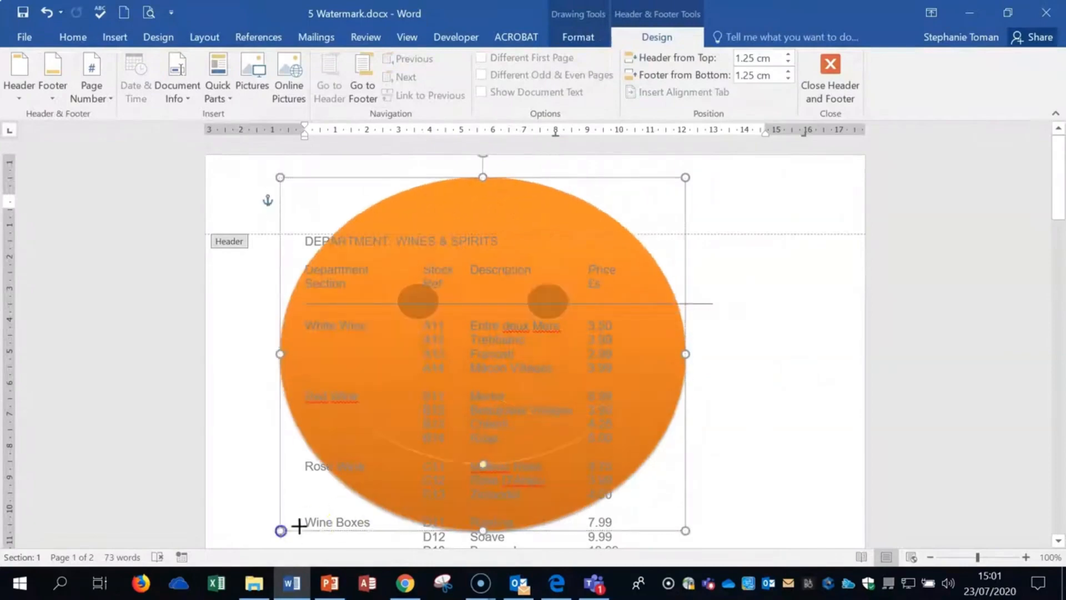
pyautogui.moveTo(512, 391); pyautogui.dragTo(575, 450)
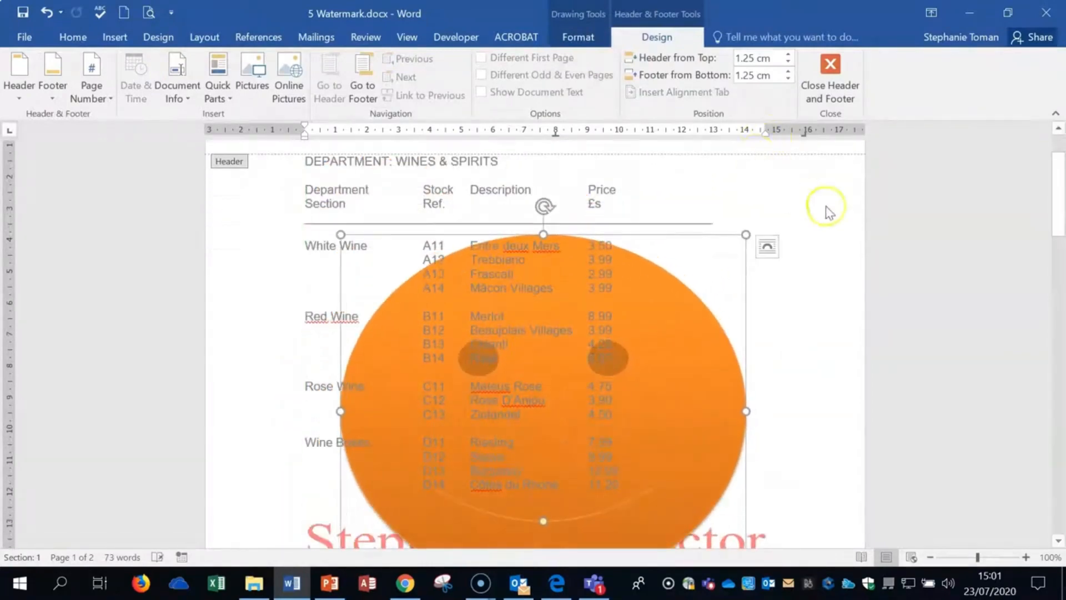
pyautogui.doubleClick(745, 203)
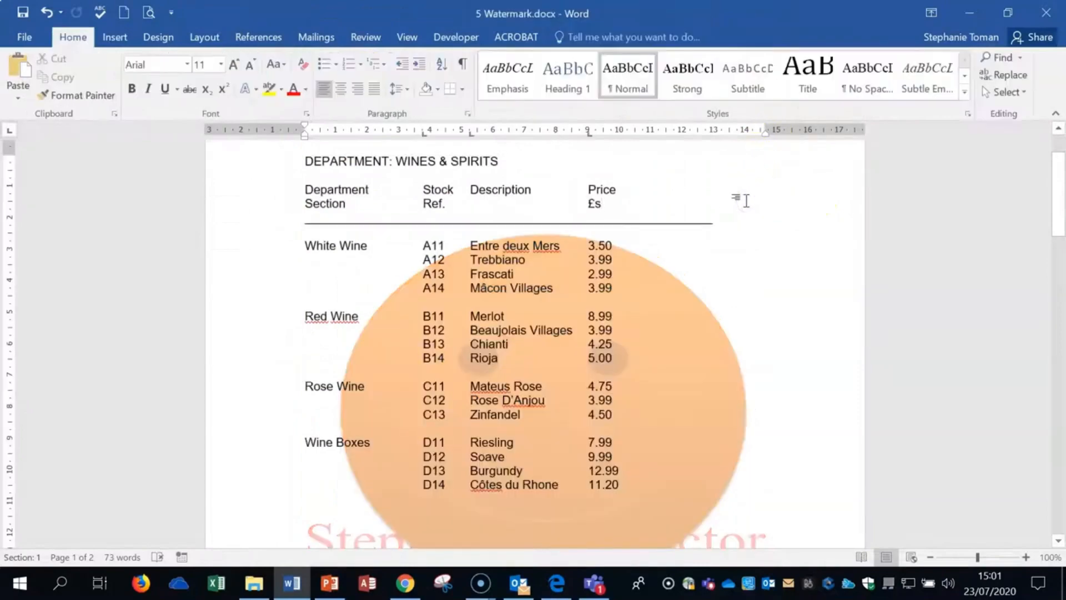
pyautogui.scroll(-3, 746, 200)
pyautogui.scroll(5, 746, 200)
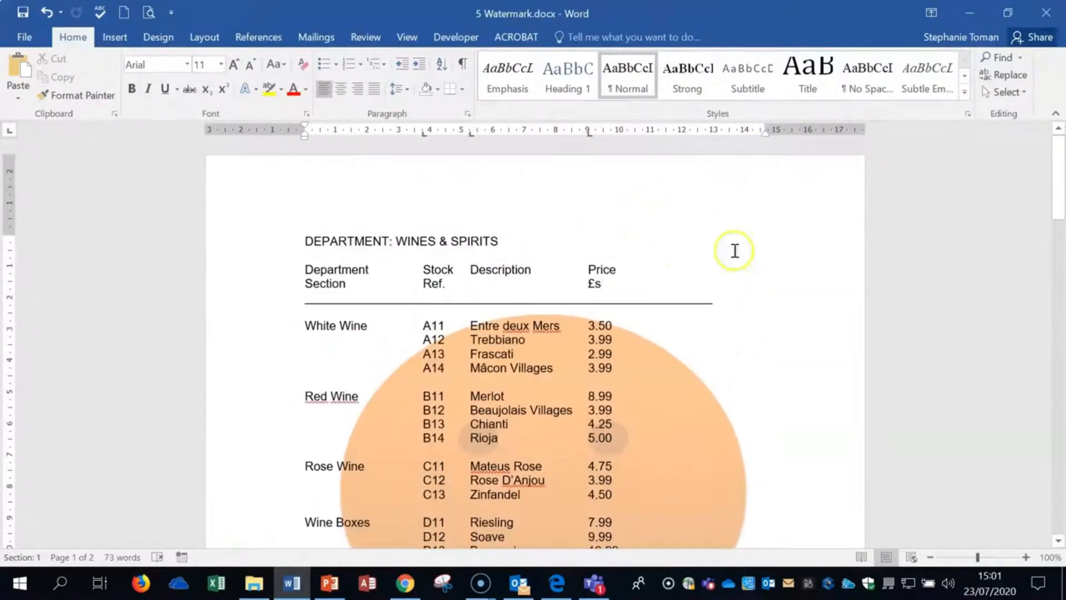
# Step: Reopen the header for editing and select the orange smiley face
pyautogui.doubleClick(586, 203)
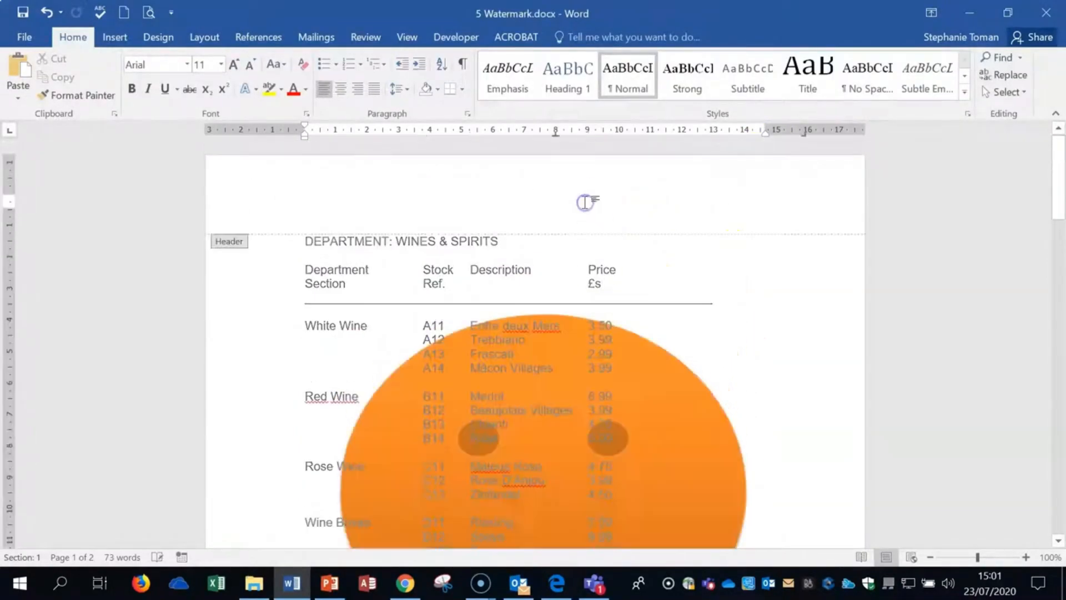
pyautogui.click(583, 328)
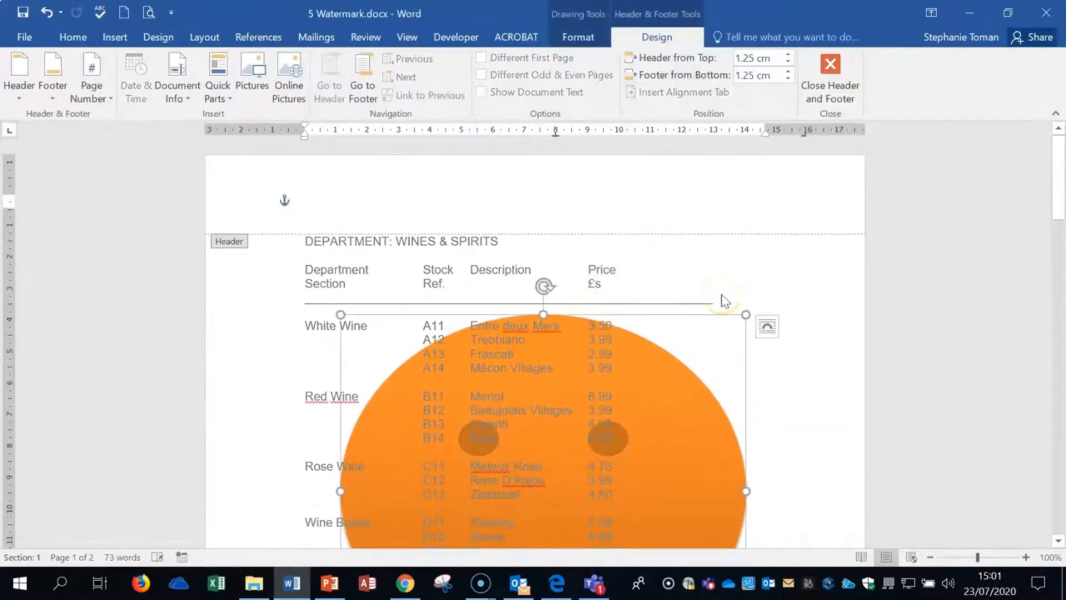